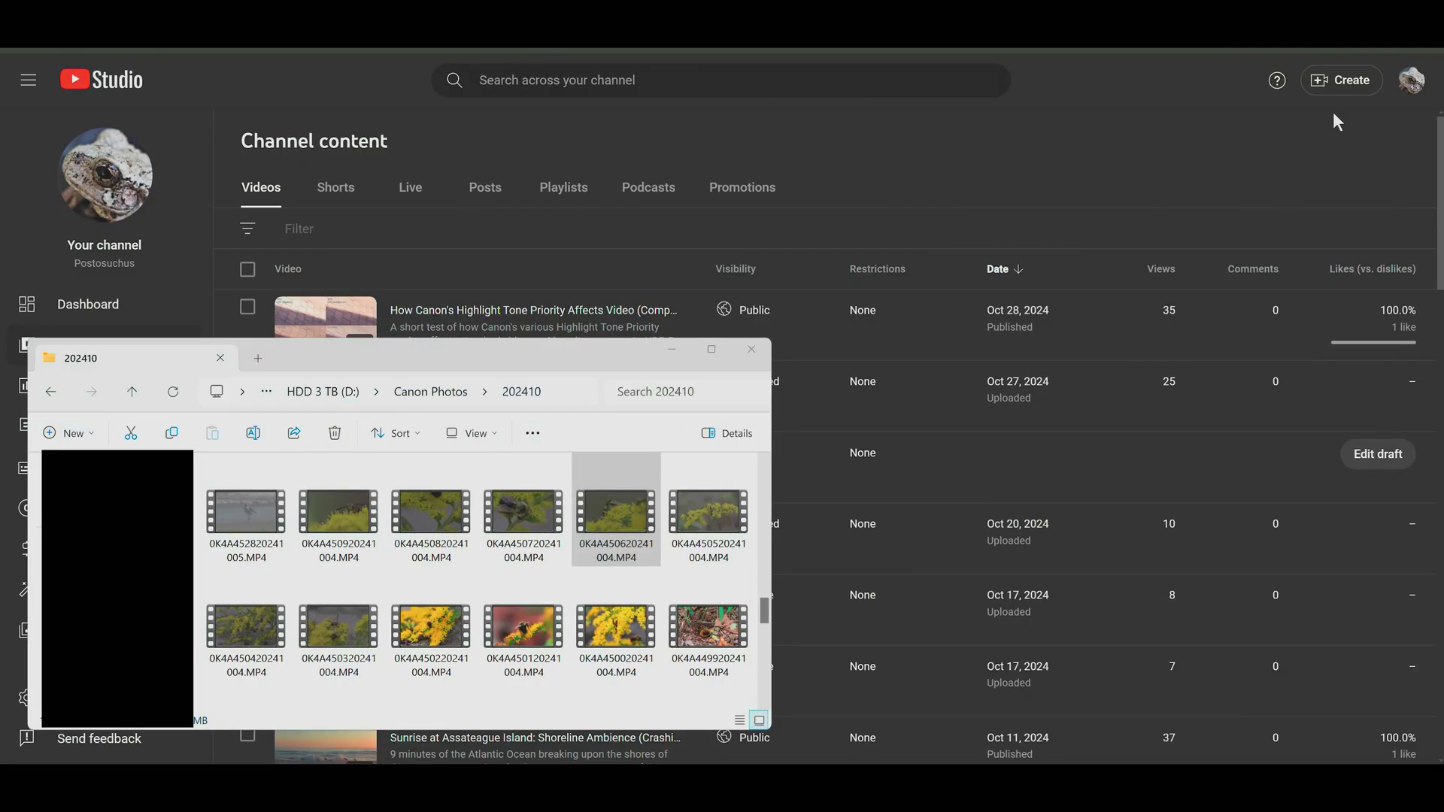
Step: Choose Create > Upload videos in YouTube Studio, then switch to the 202410 File Explorer window
left_click(1359, 89)
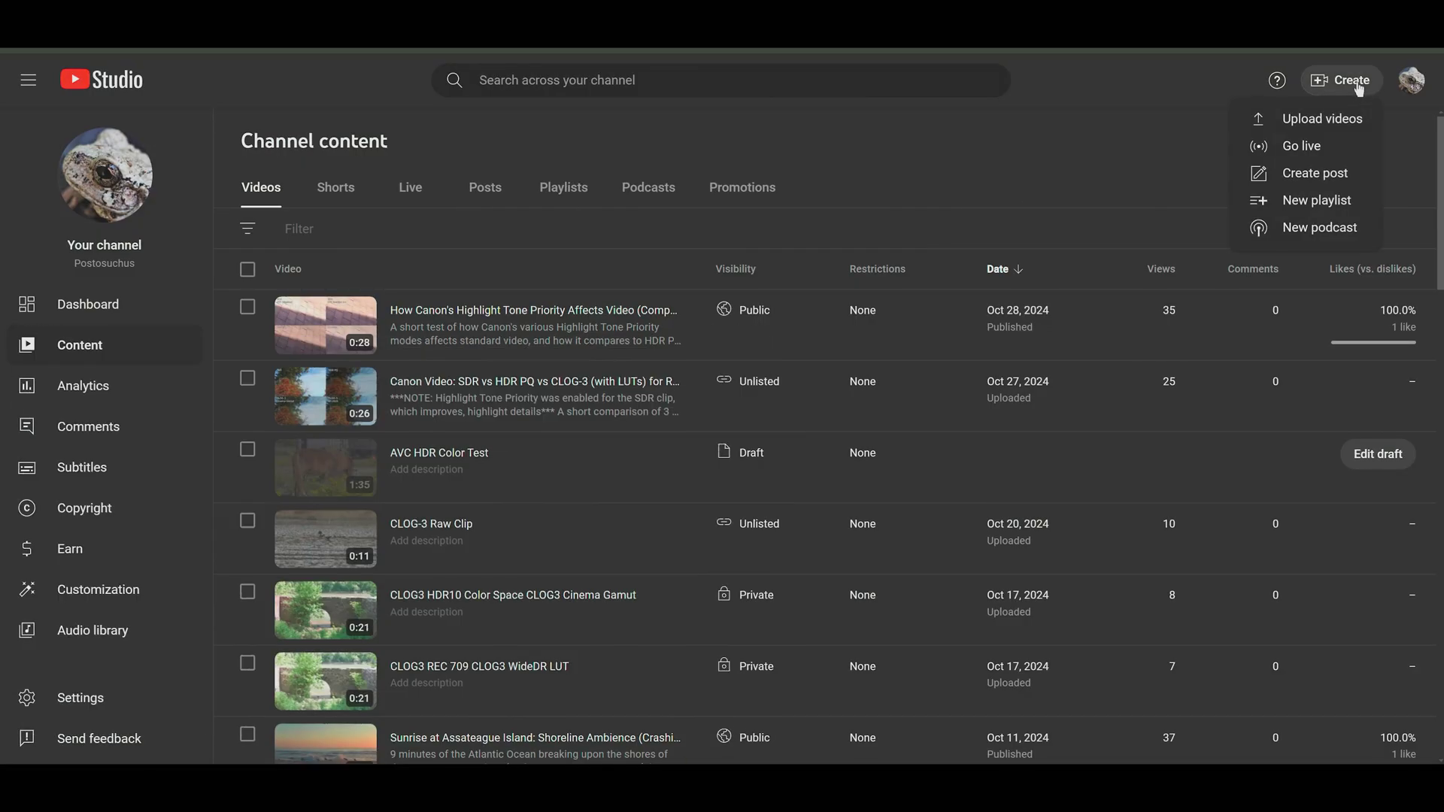
left_click(1306, 120)
mouse_move(270, 745)
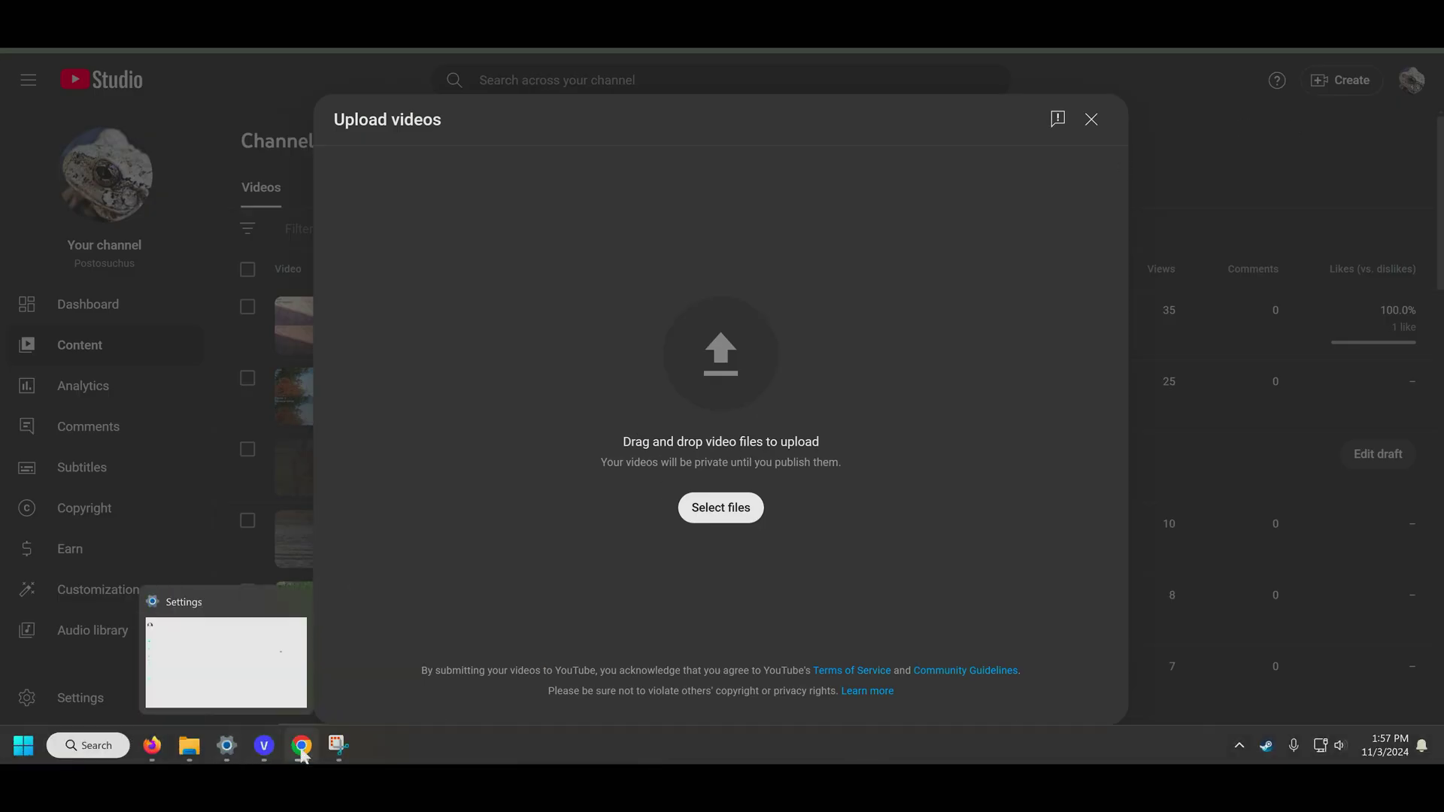
left_click(268, 662)
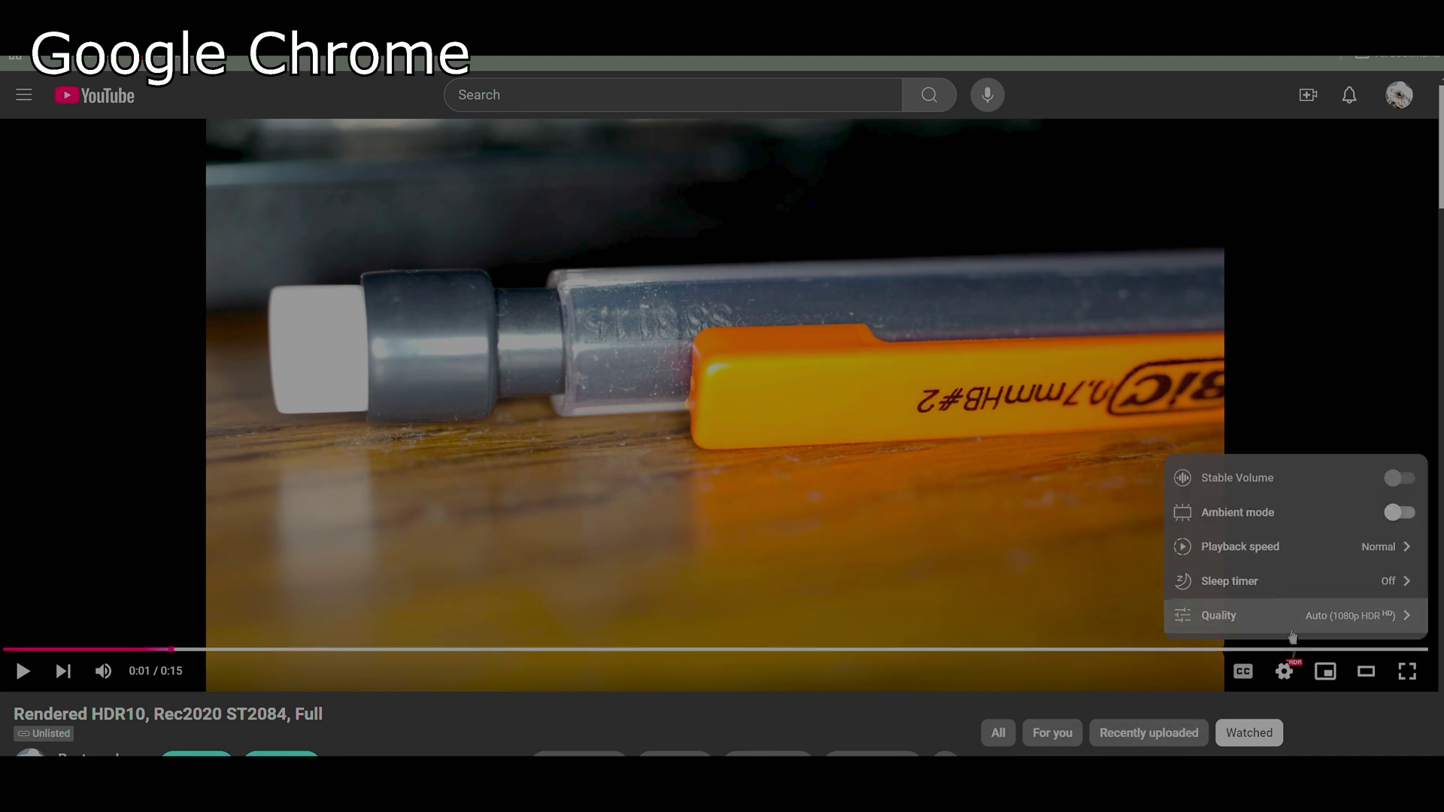
Step: Check the Quality list of HDR resolutions for the HDR10 and CLOG-3 Raw Clip videos, then close settings
left_click(1295, 616)
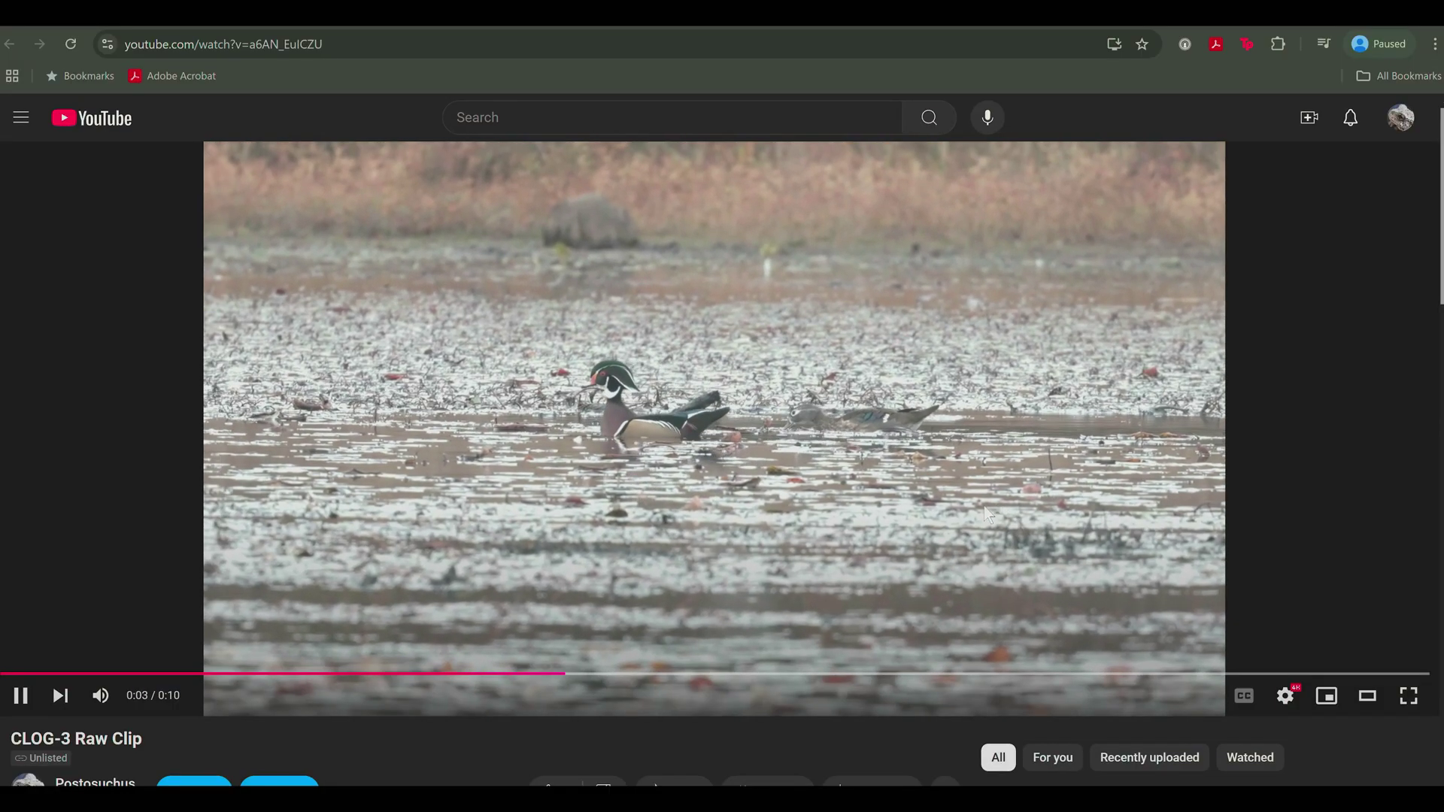
left_click(1294, 703)
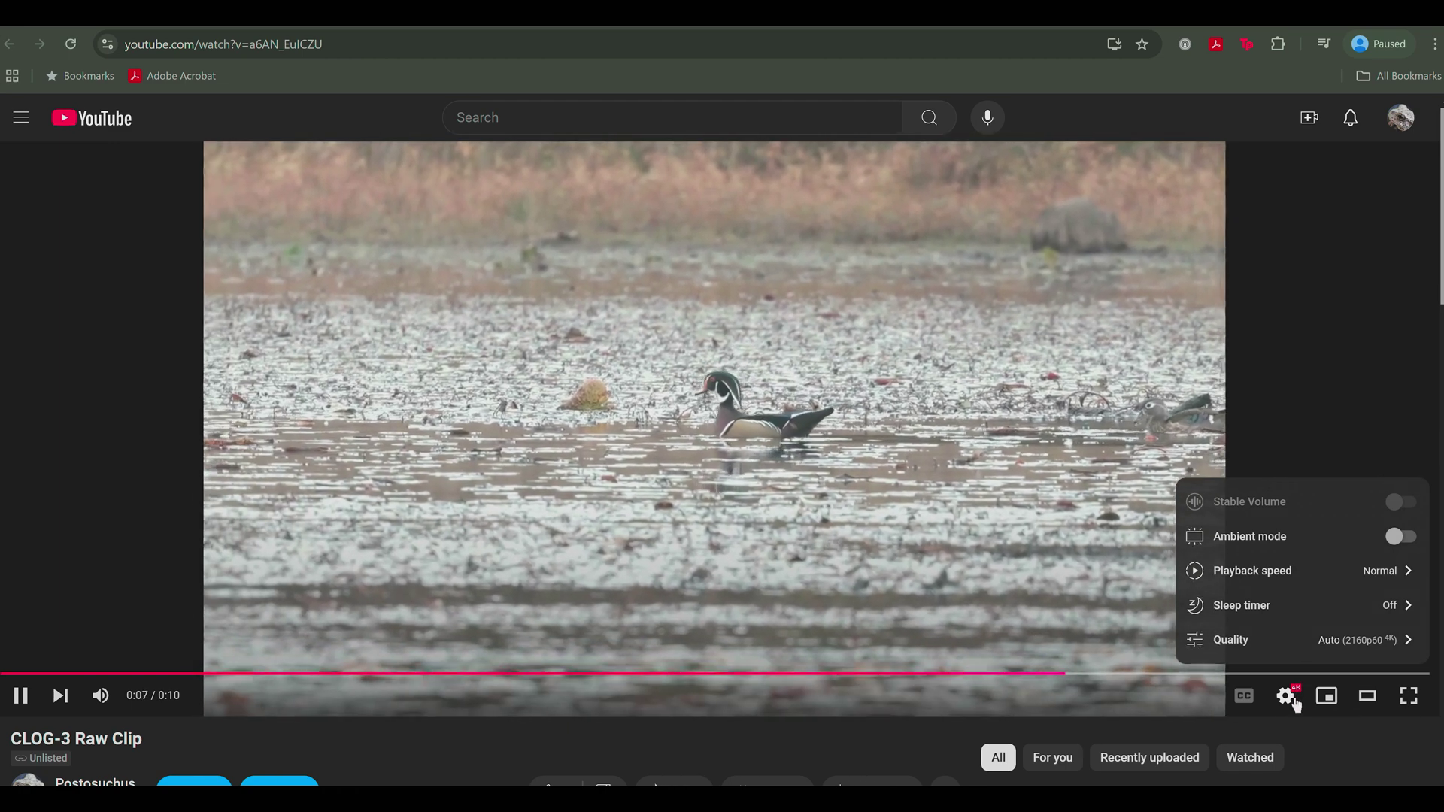
left_click(1286, 696)
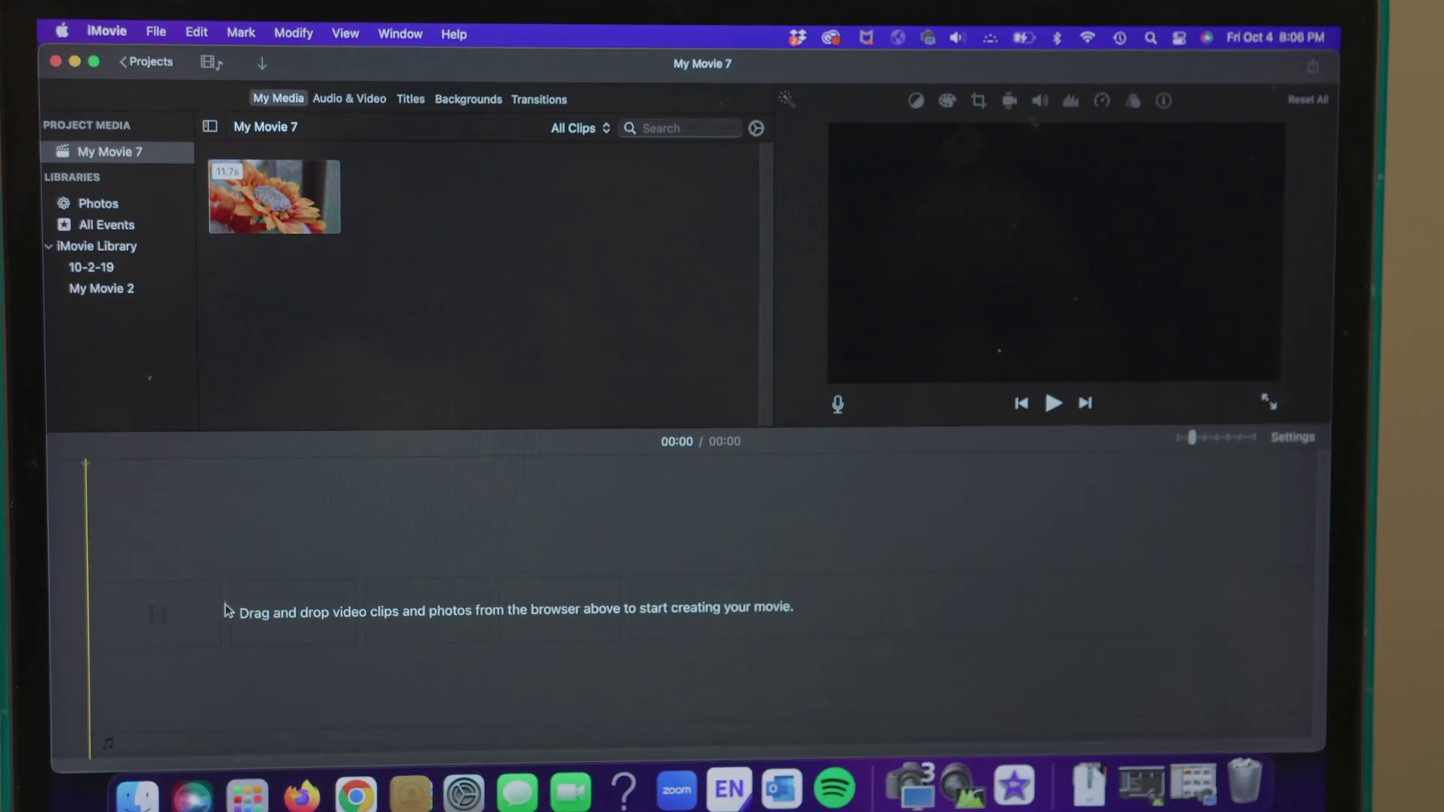
Step: Drag the orange flower clip from My Media onto the iMovie timeline
left_click_drag(275, 201, 132, 601)
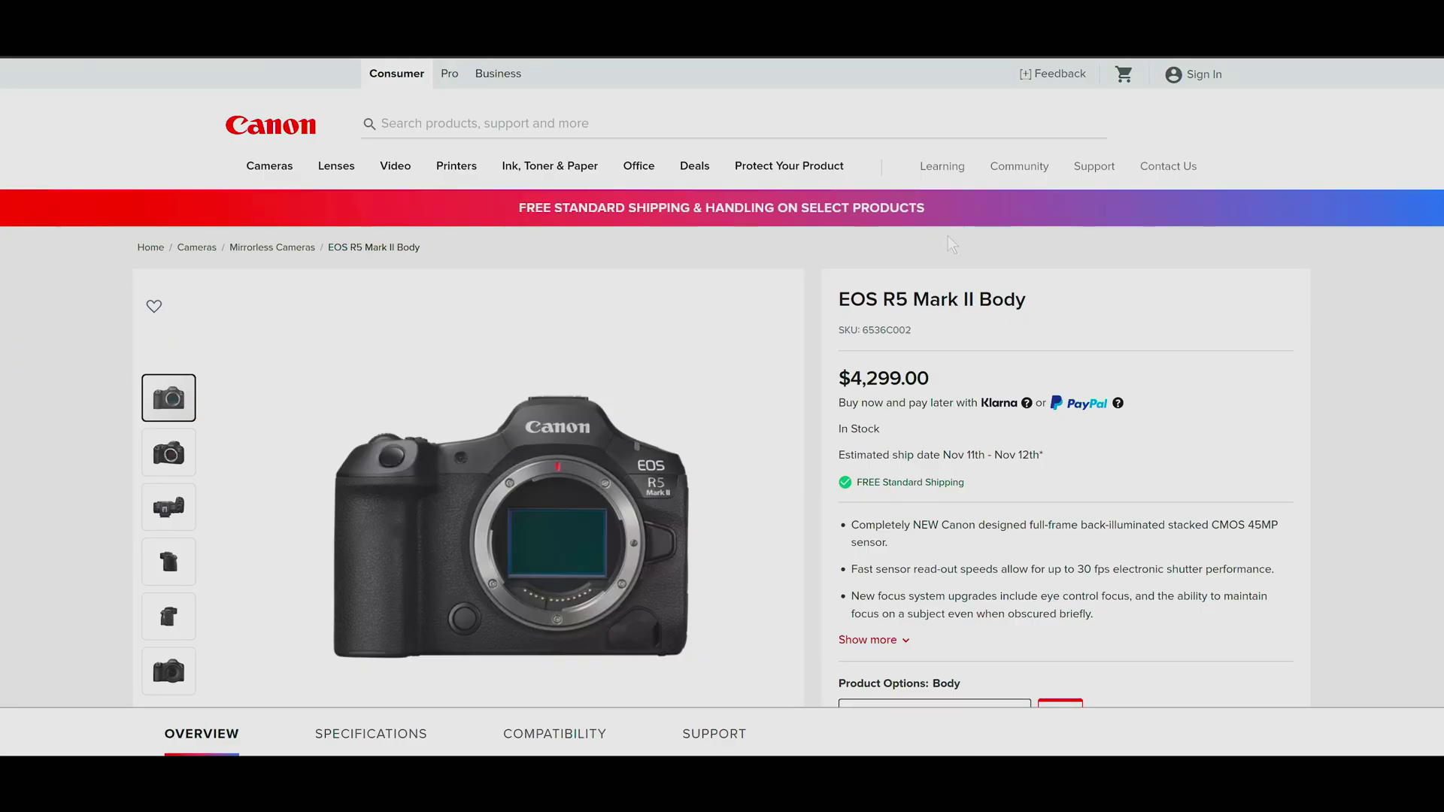
Step: Scroll to the EOS R5 Mark II Software & Drivers downloads and use LOAD MORE to show more entries
scroll(1030, 285, "down", 3)
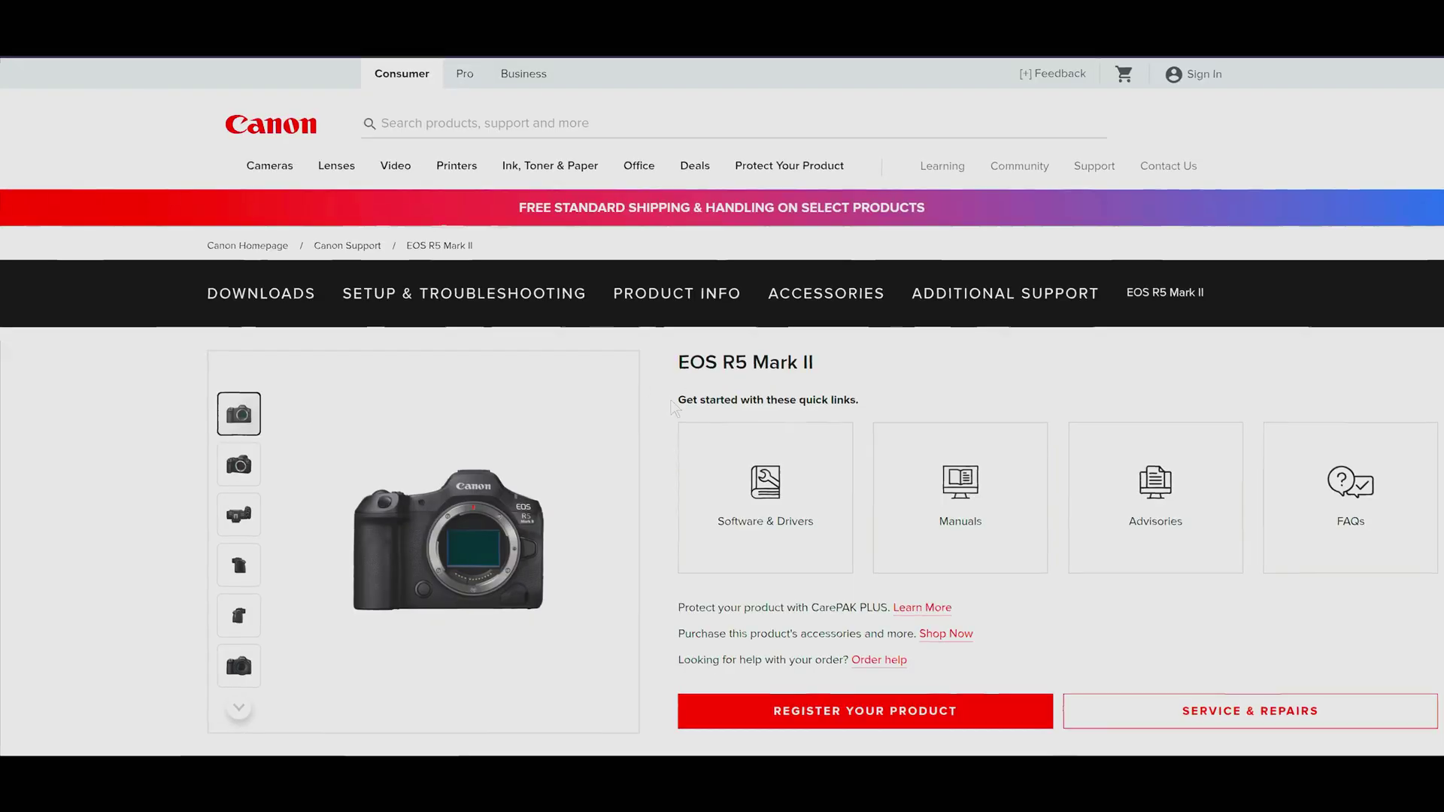
scroll(662, 323, "down", 10)
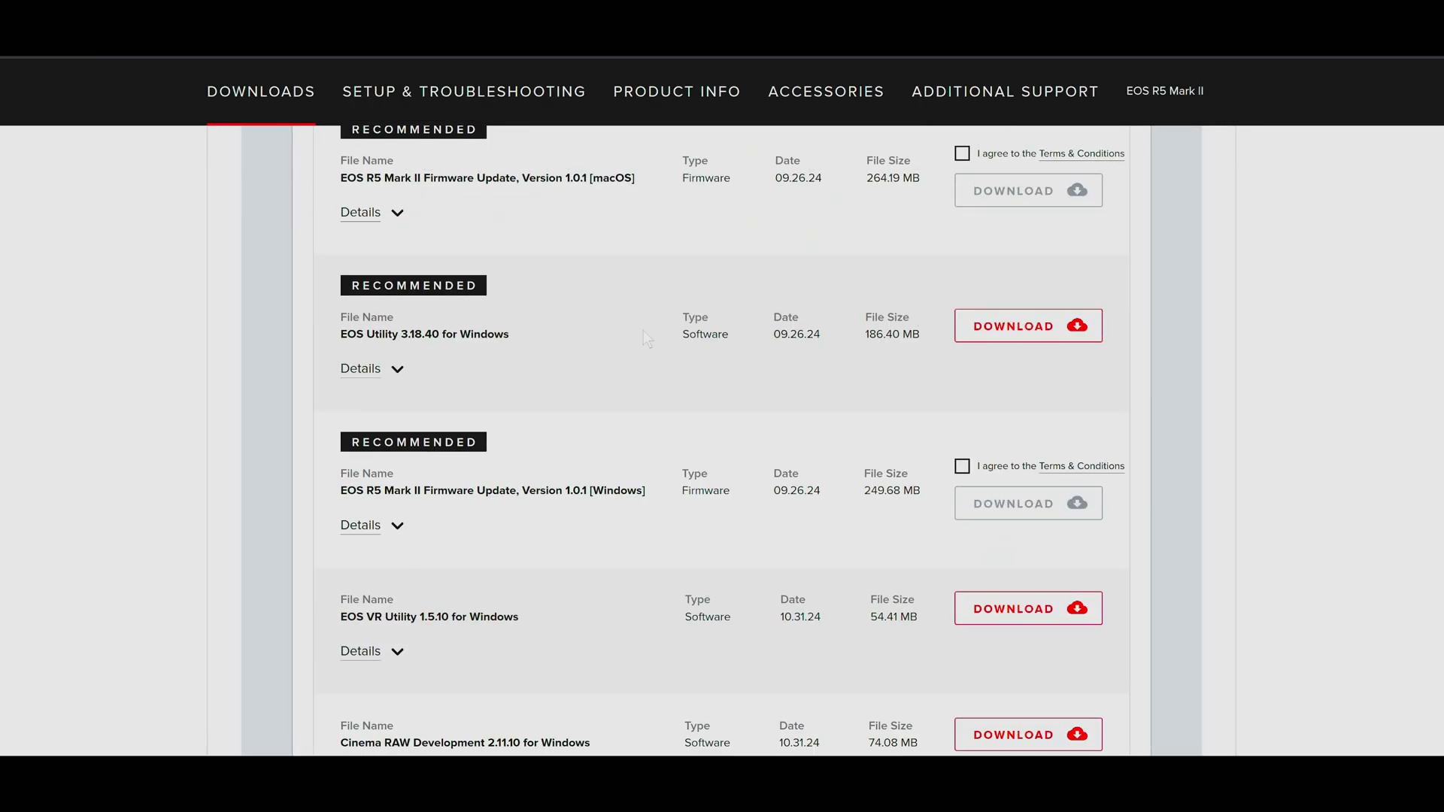
scroll(602, 451, "down", 7)
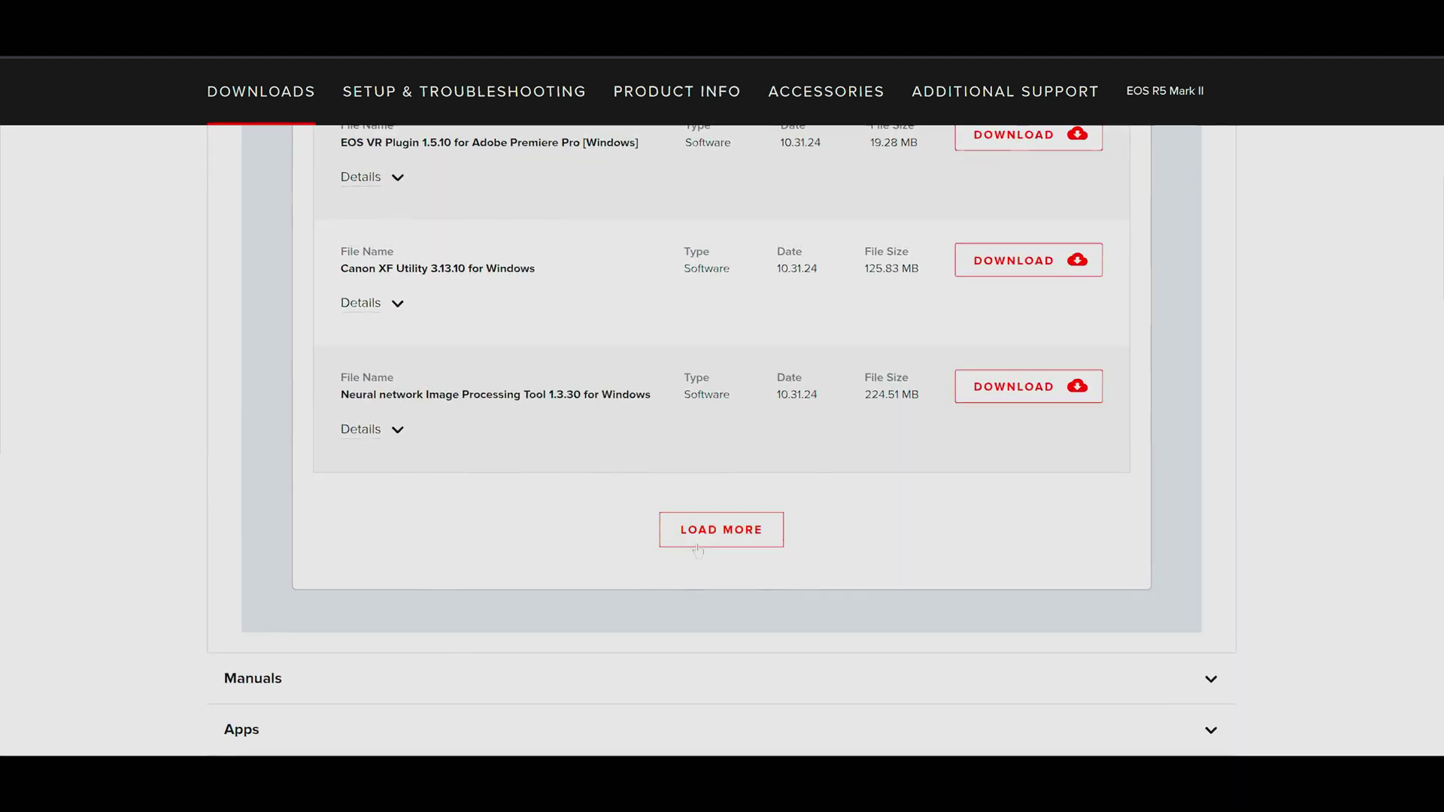
left_click(682, 537)
scroll(587, 517, "down", 1)
scroll(588, 517, "down", 1)
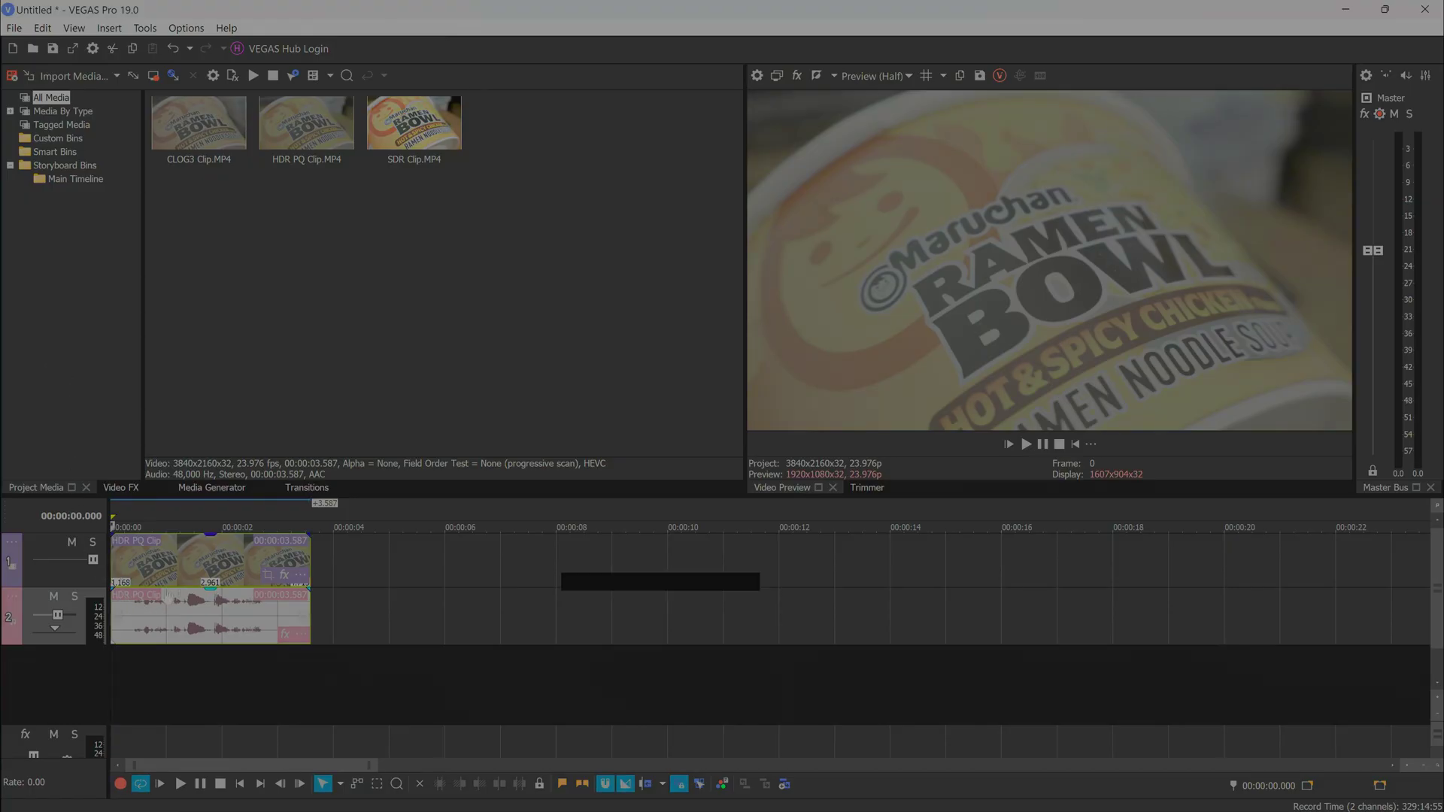
Step: Open File > Properties and set the project's HDR mode to HDR10
left_click(14, 28)
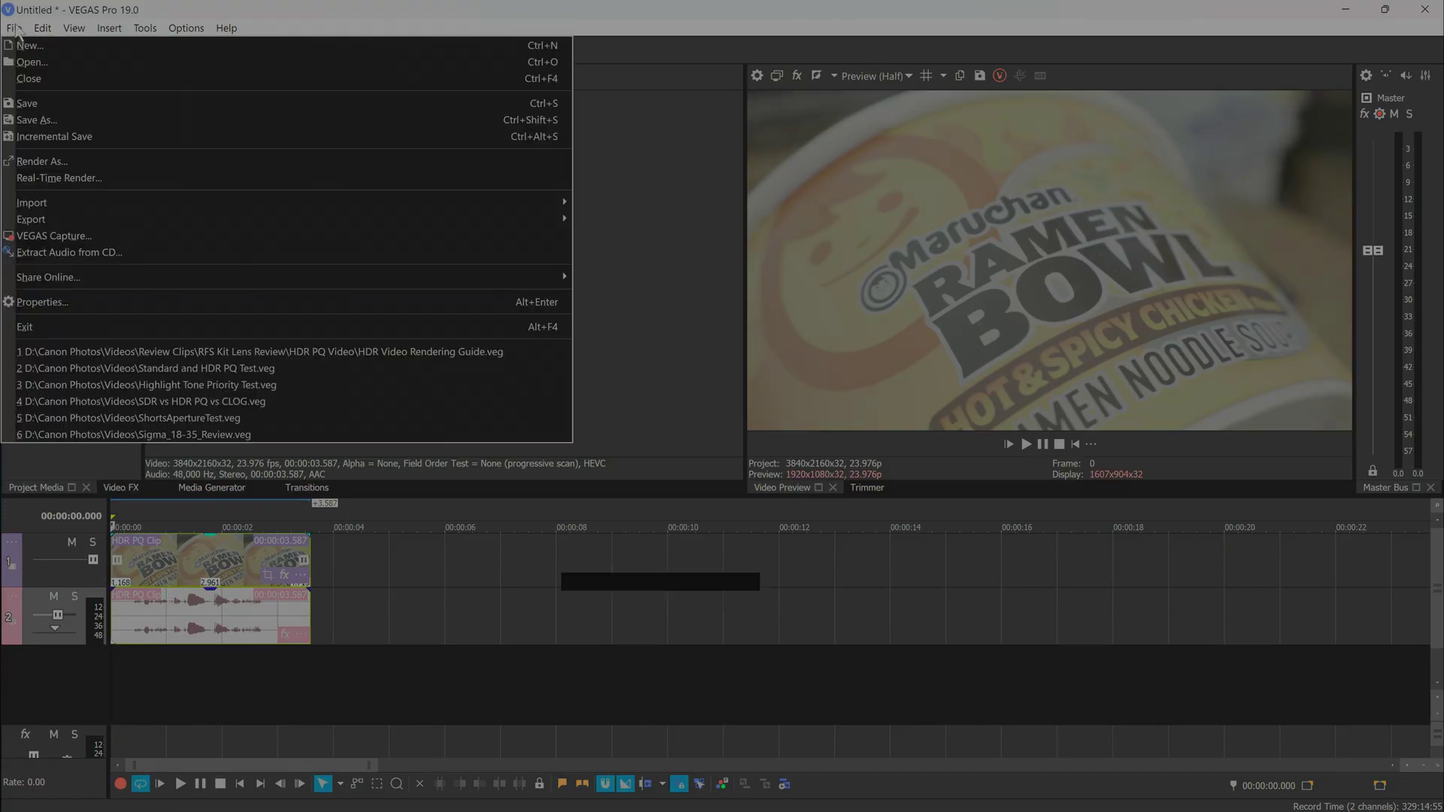
left_click(73, 301)
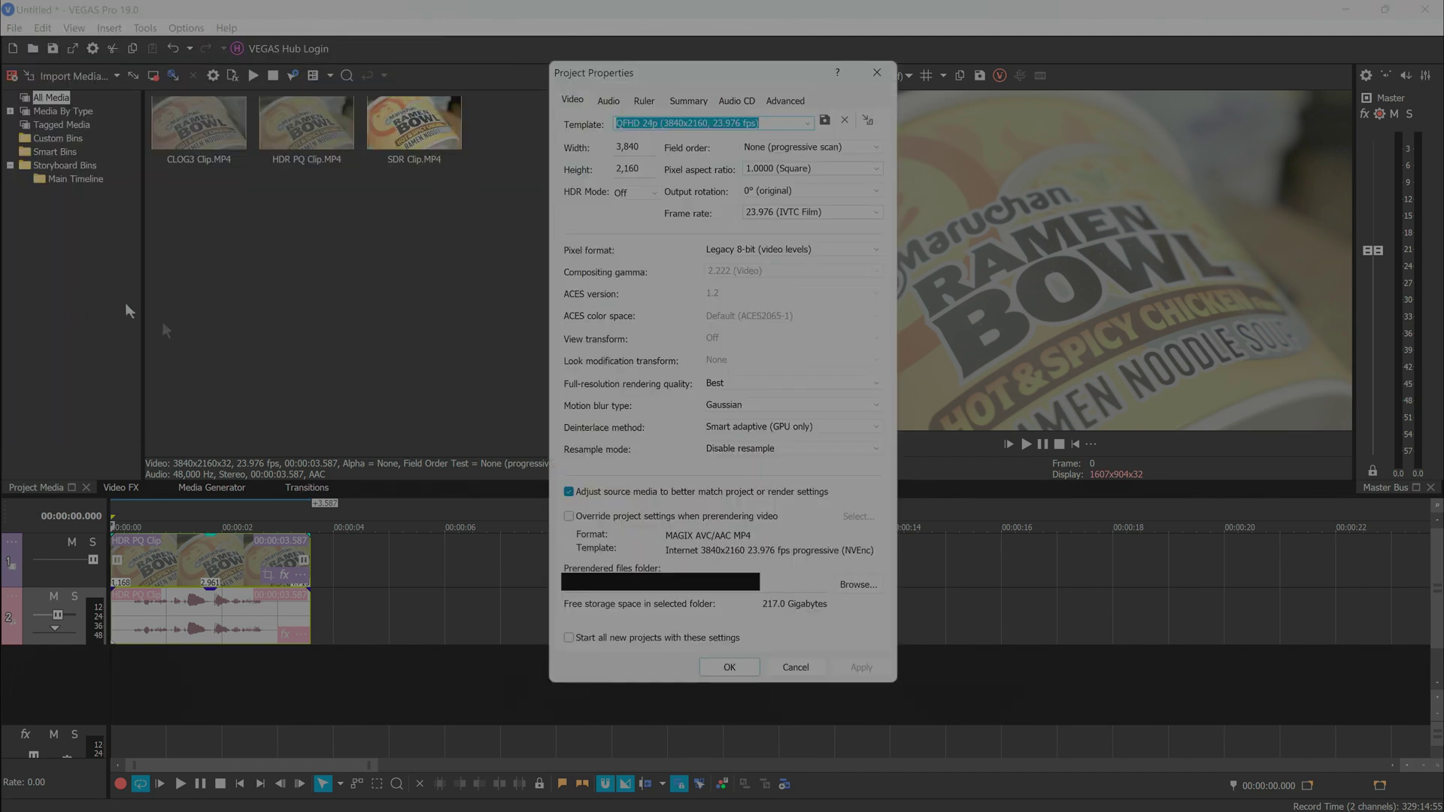
left_click(654, 193)
left_click(651, 217)
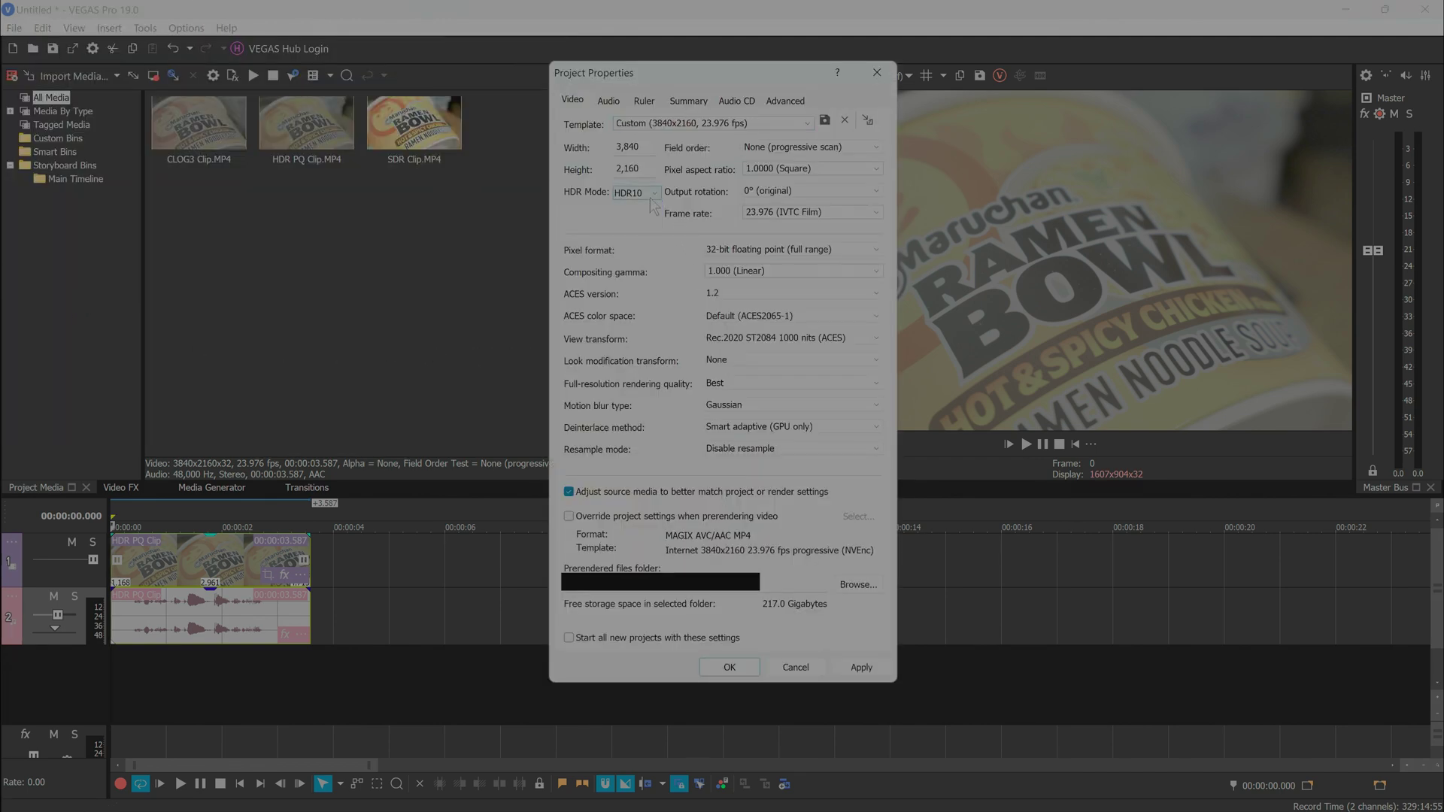
left_click(653, 193)
left_click(652, 216)
Step: Switch HDR mode back to Off and bring up the Pixel format choices
left_click(653, 192)
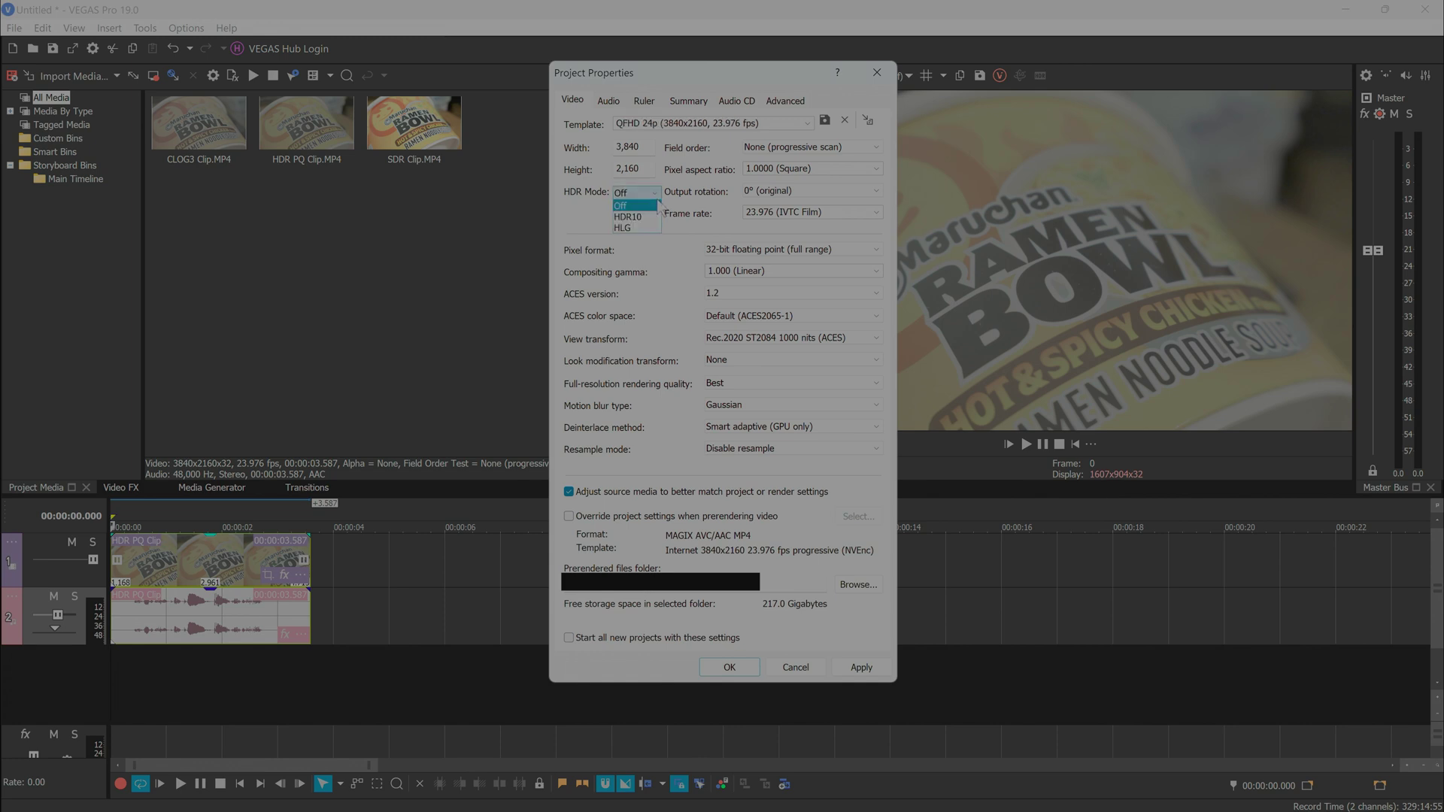
left_click(651, 216)
left_click(658, 197)
left_click(647, 206)
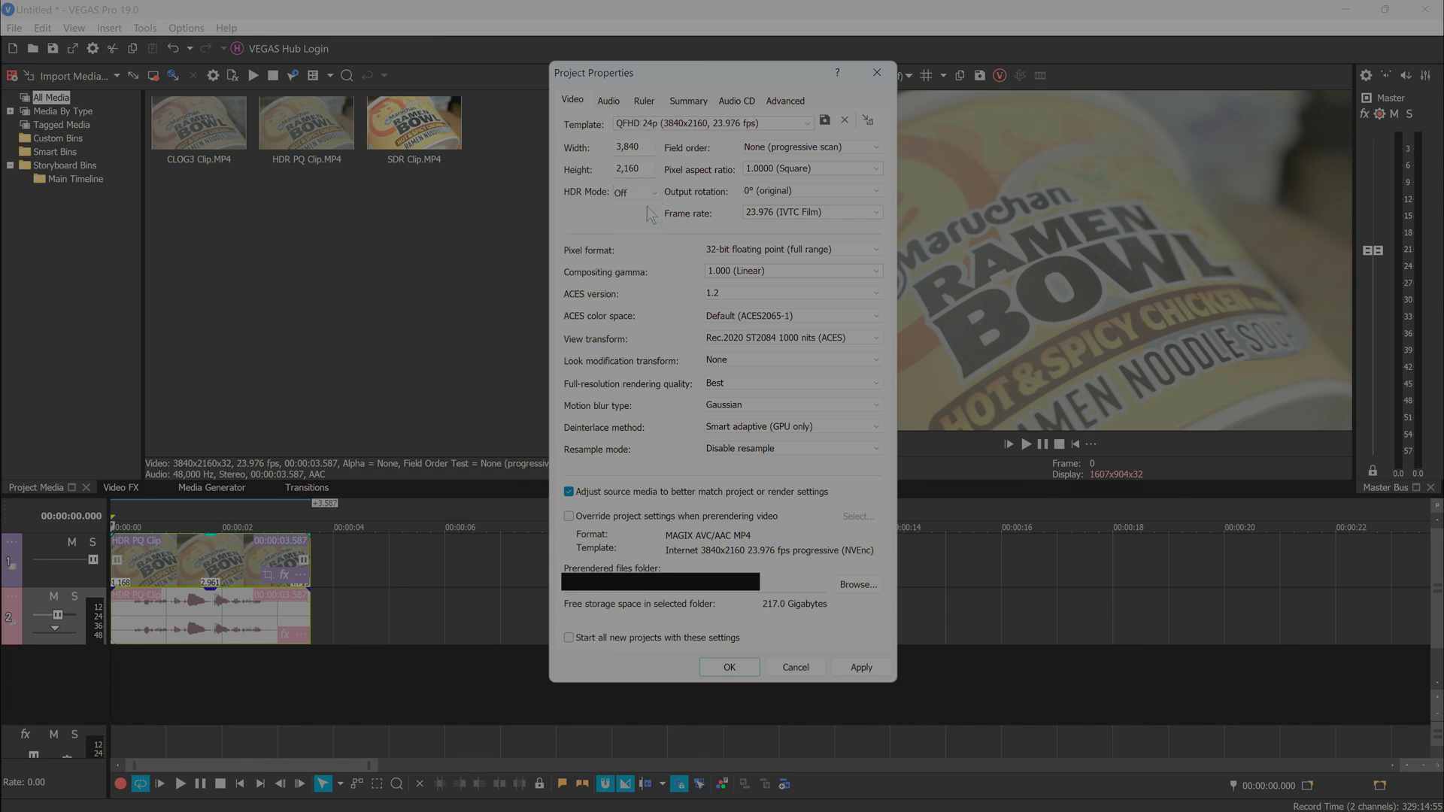
left_click(754, 258)
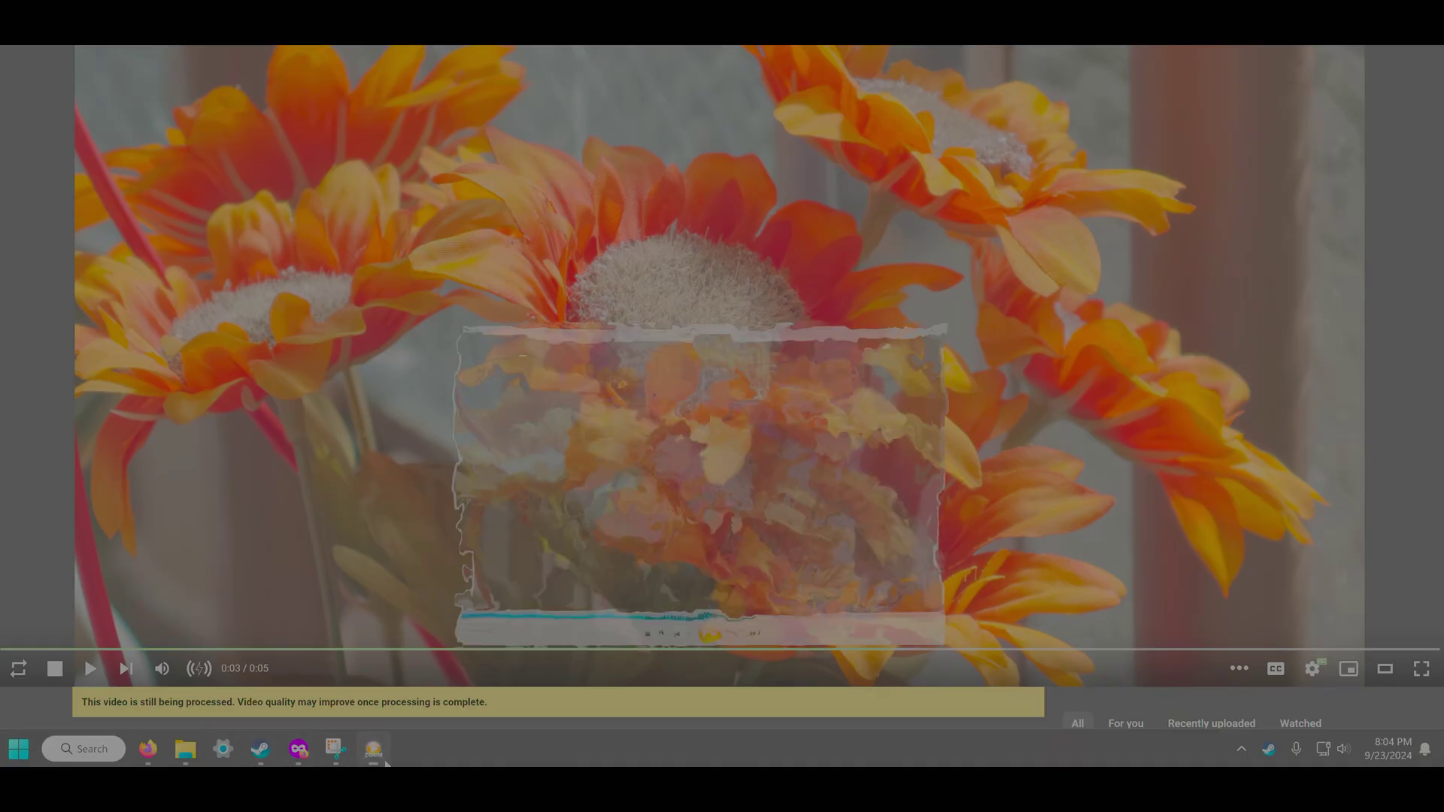
Step: Move the mallards video player aside and set the pixel format to 8-bit (full range)
left_click_drag(686, 331, 1133, 343)
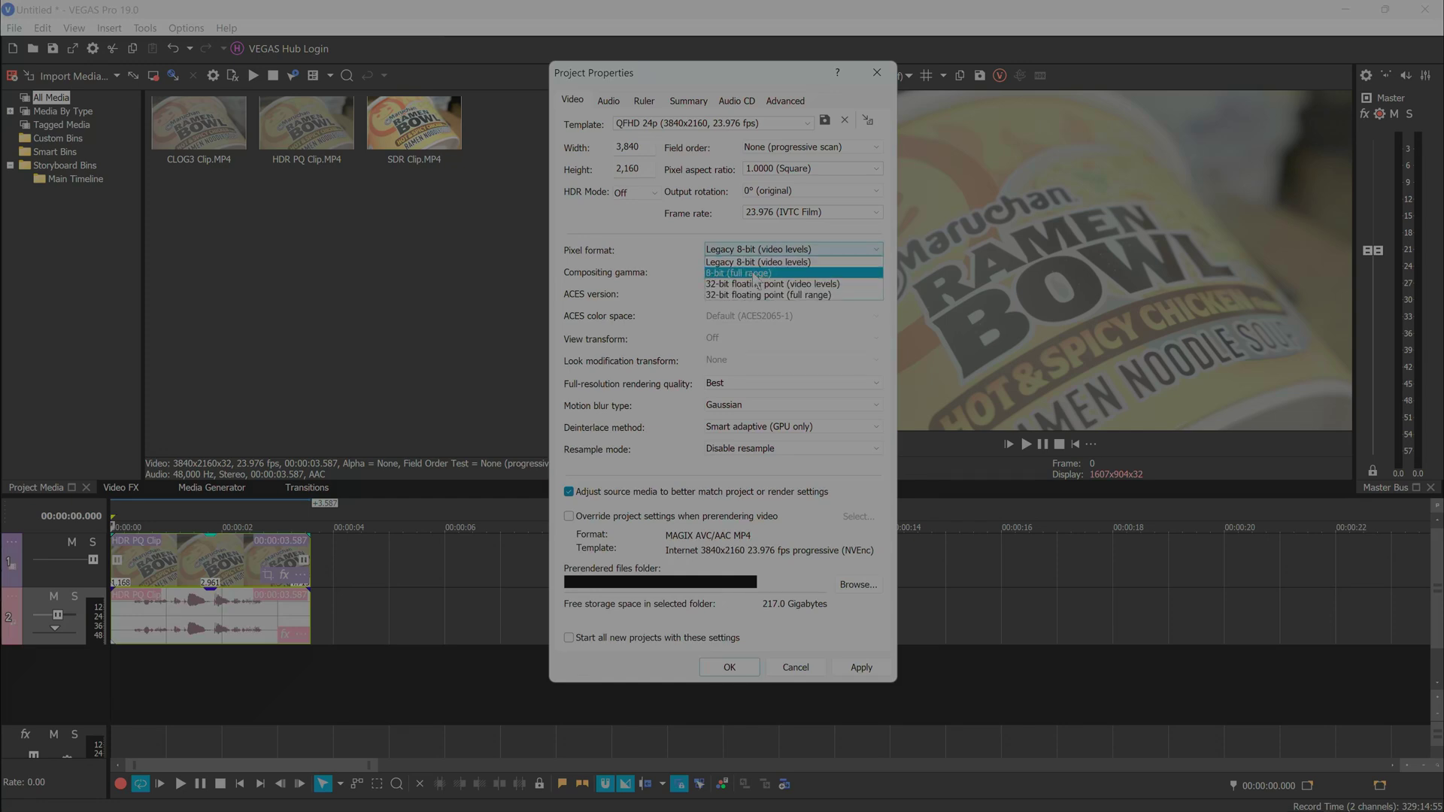
left_click(754, 275)
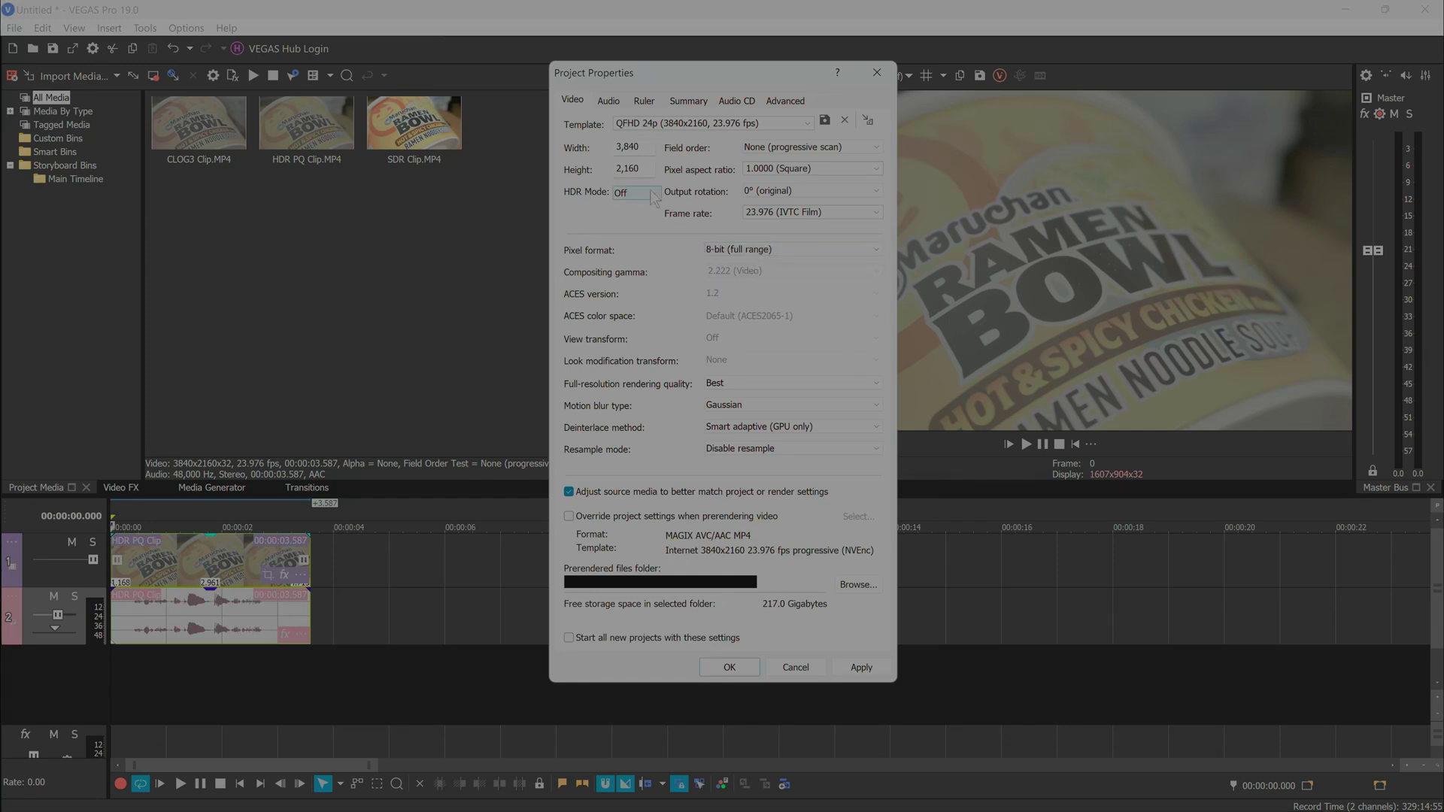
Step: Set pixel format to 32-bit floating point (video levels), apply and close, then select HDR PQ Clip
left_click(776, 251)
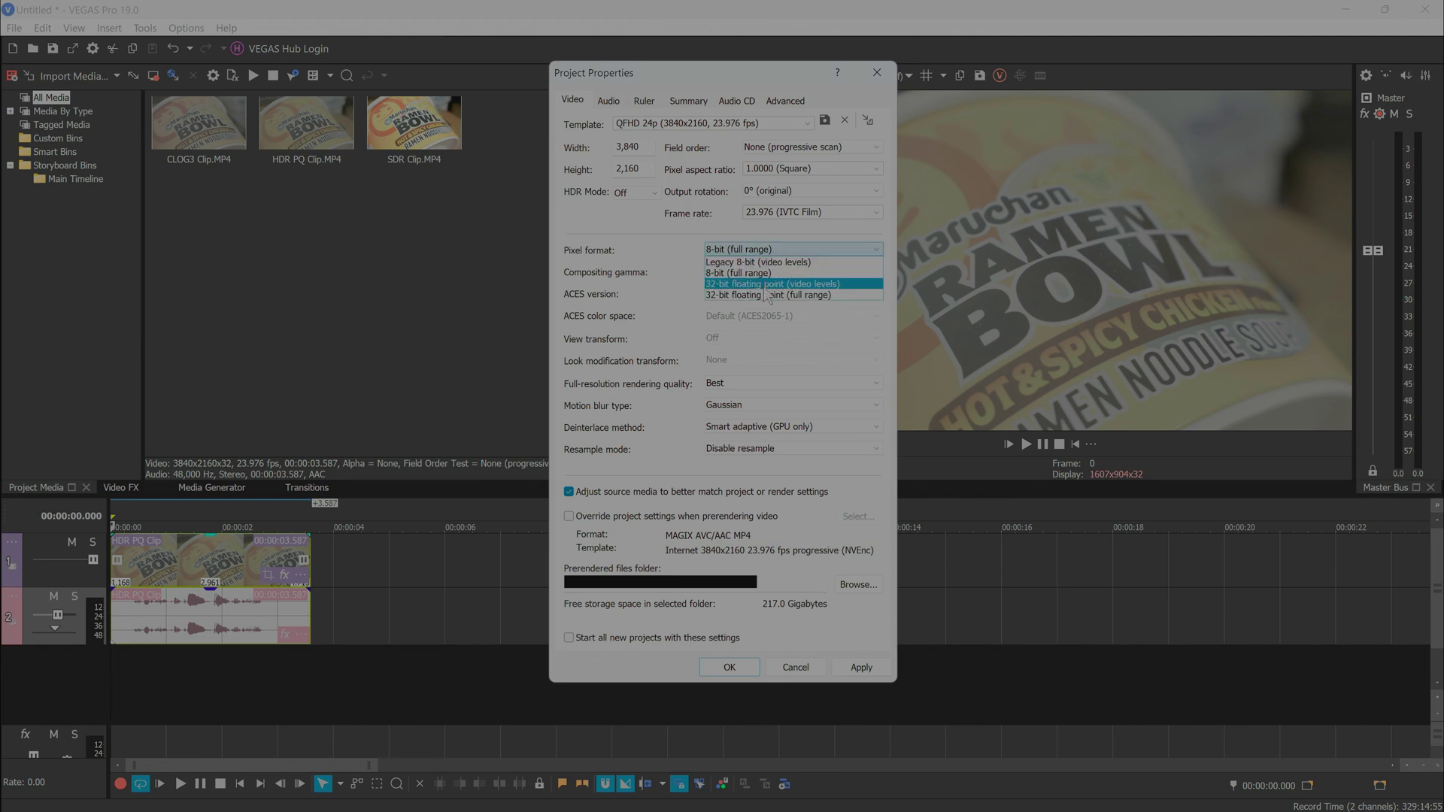
left_click(765, 286)
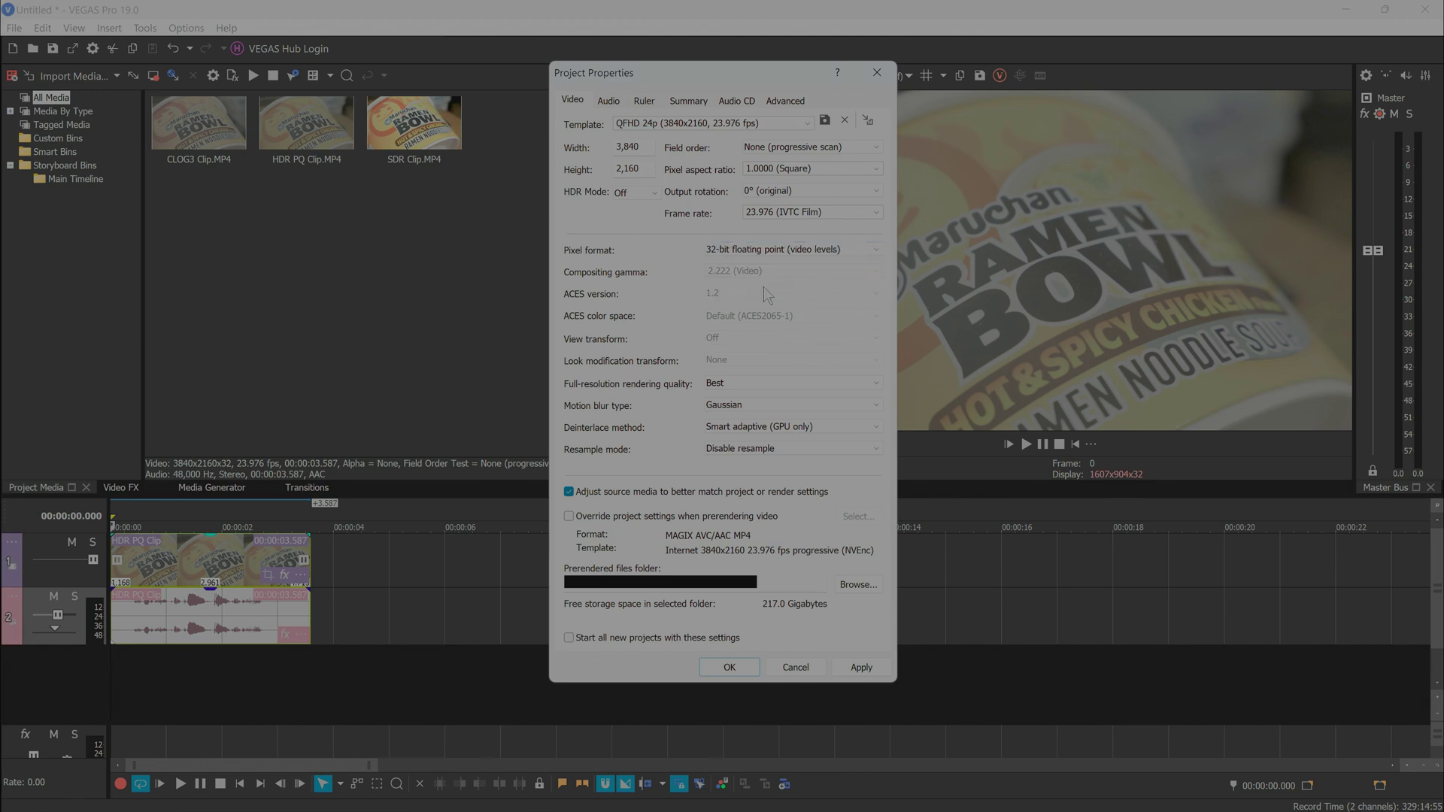
left_click(861, 670)
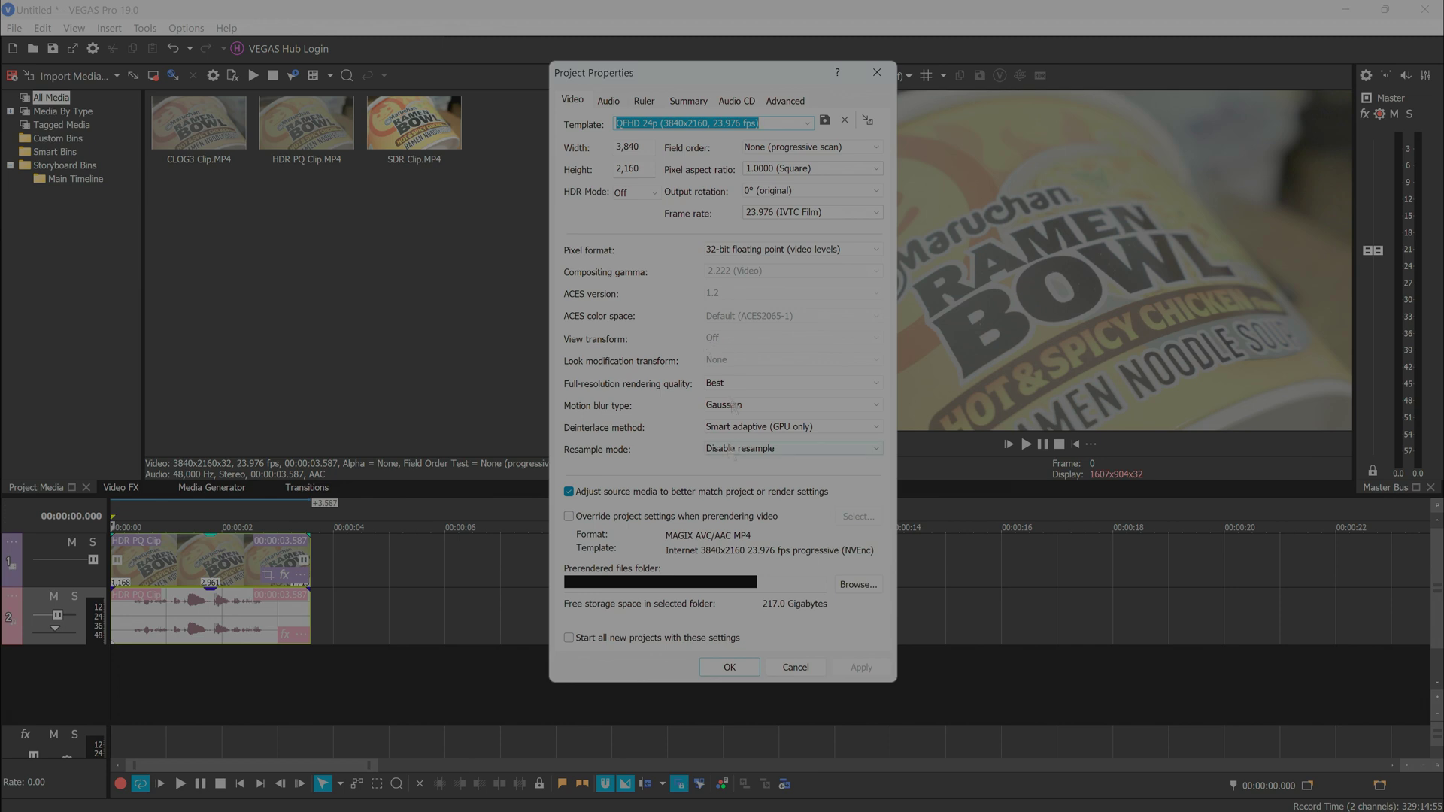
left_click(731, 672)
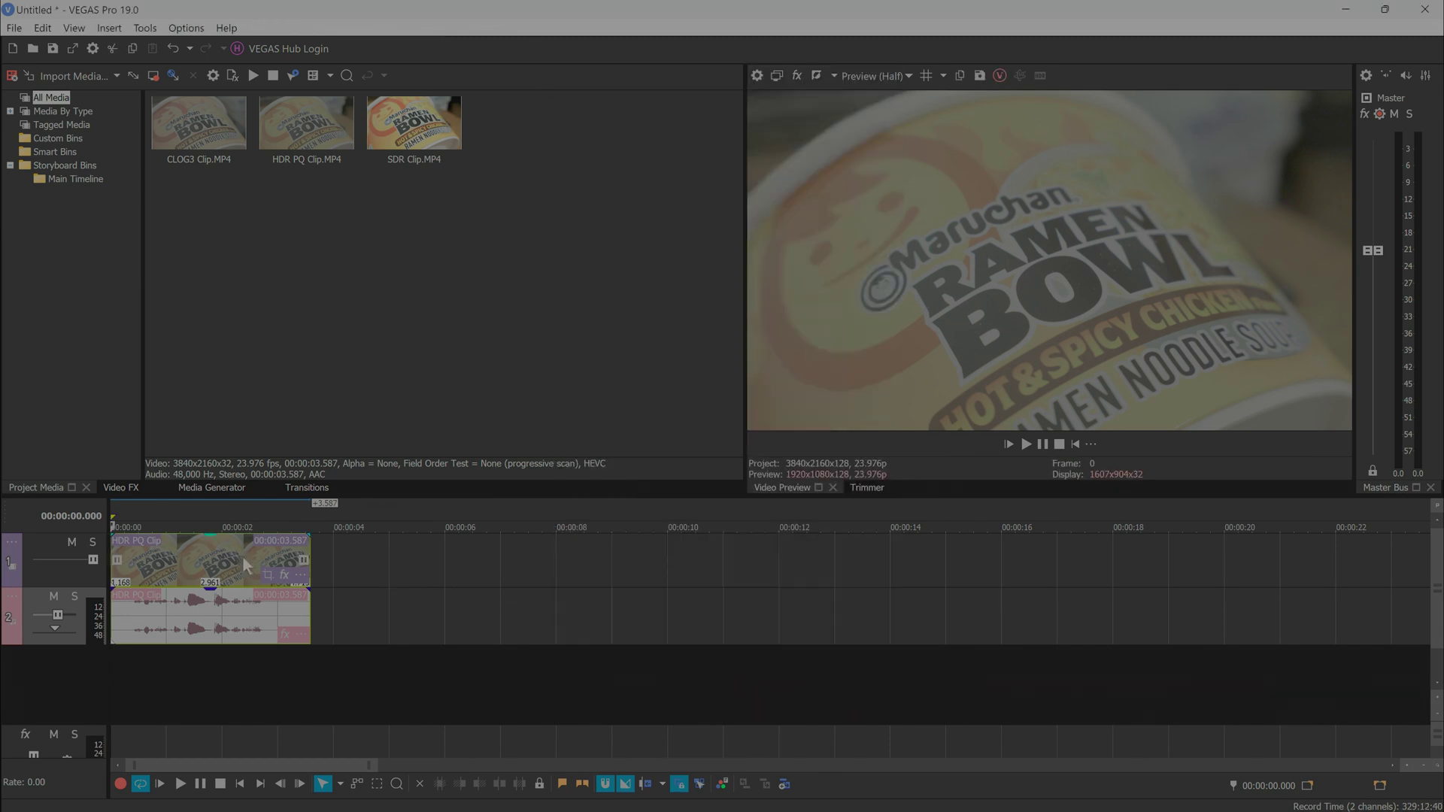
left_click(205, 561)
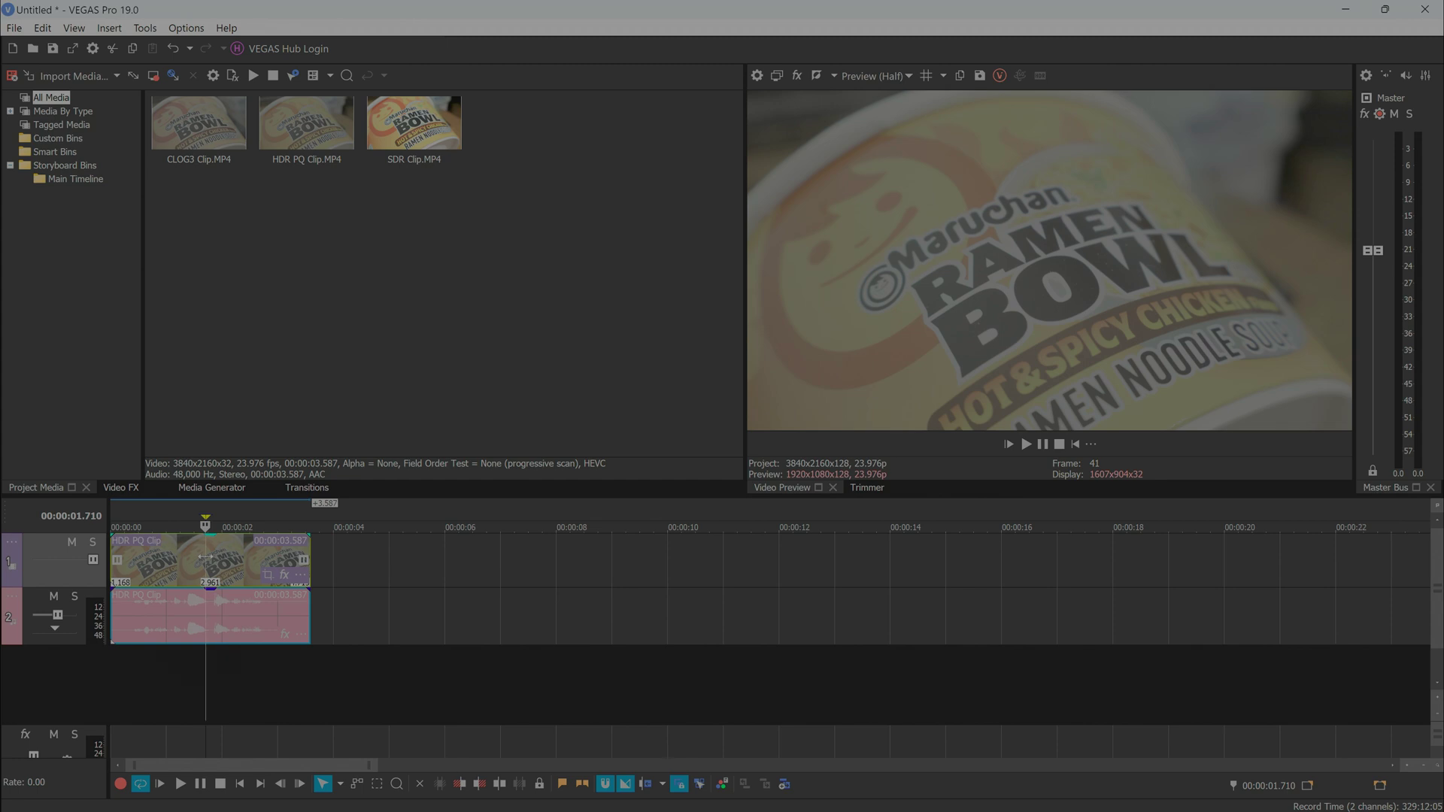
Step: Load the BT2020_CanonLog2-to-BT709_WideDR_33_FF_Ver.2.0 LUT from canon-lut-201911 > 3dlut > 33grid-3dlut > full-to-full-range
left_click(722, 784)
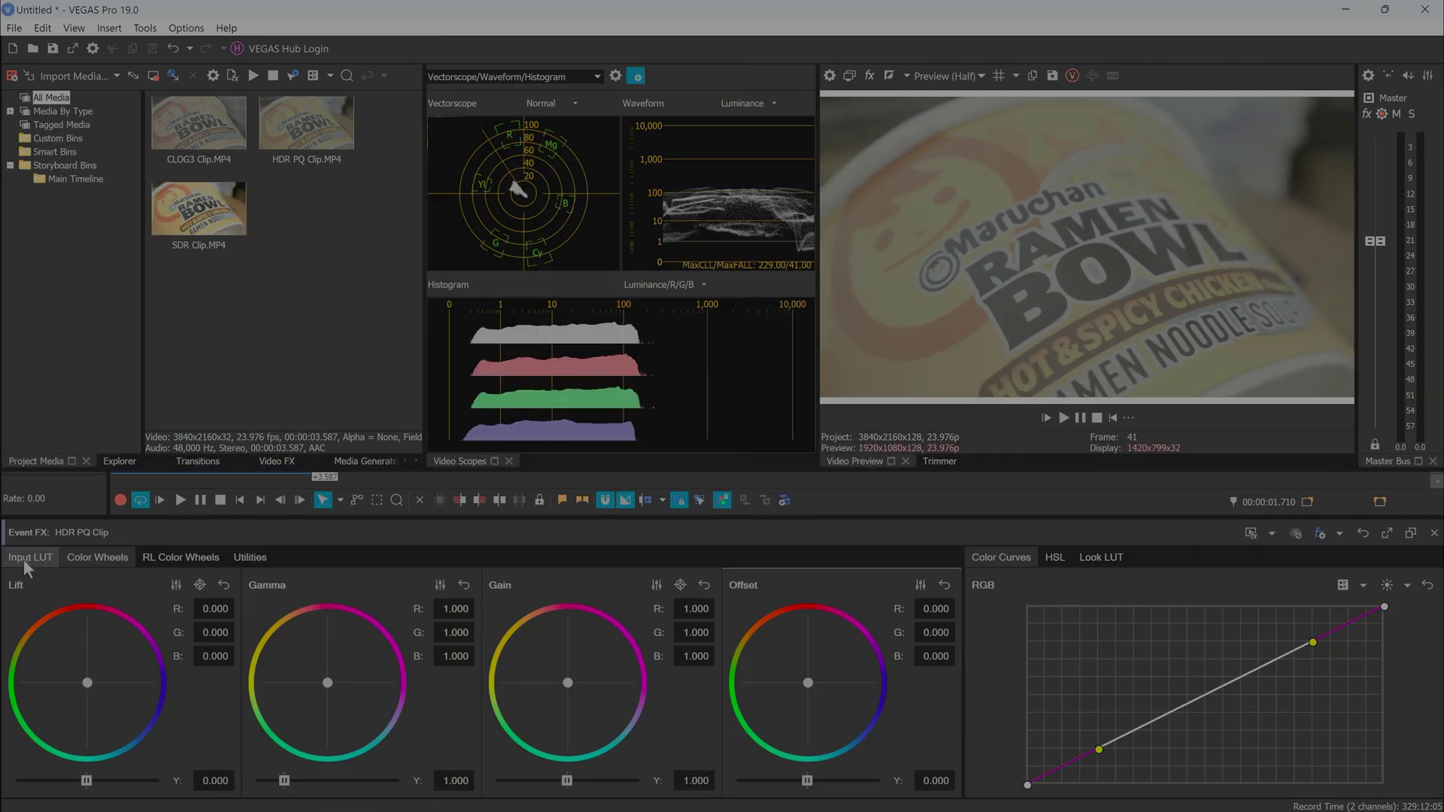
left_click(24, 558)
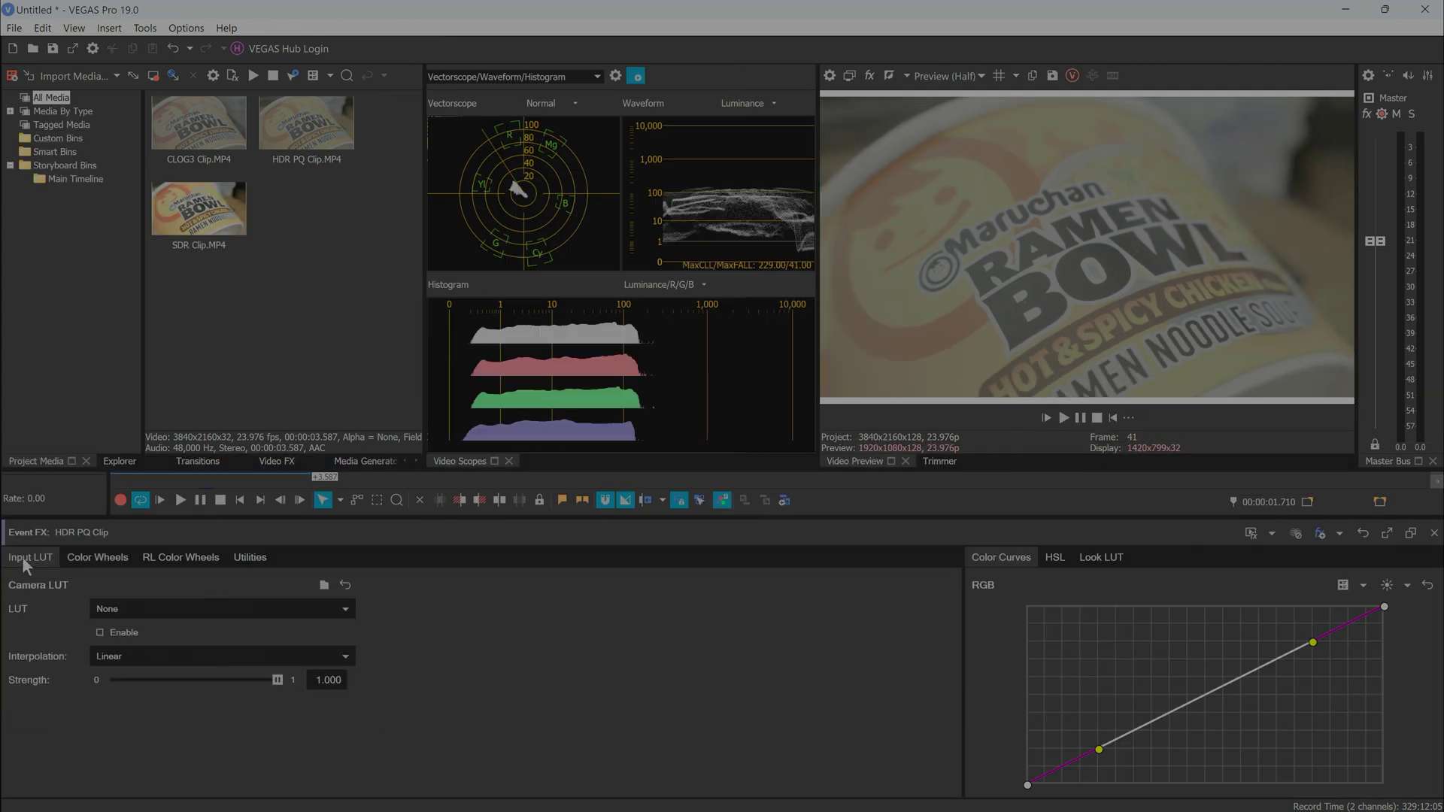
left_click(325, 587)
double_click(1022, 359)
scroll(752, 446, "down", 3)
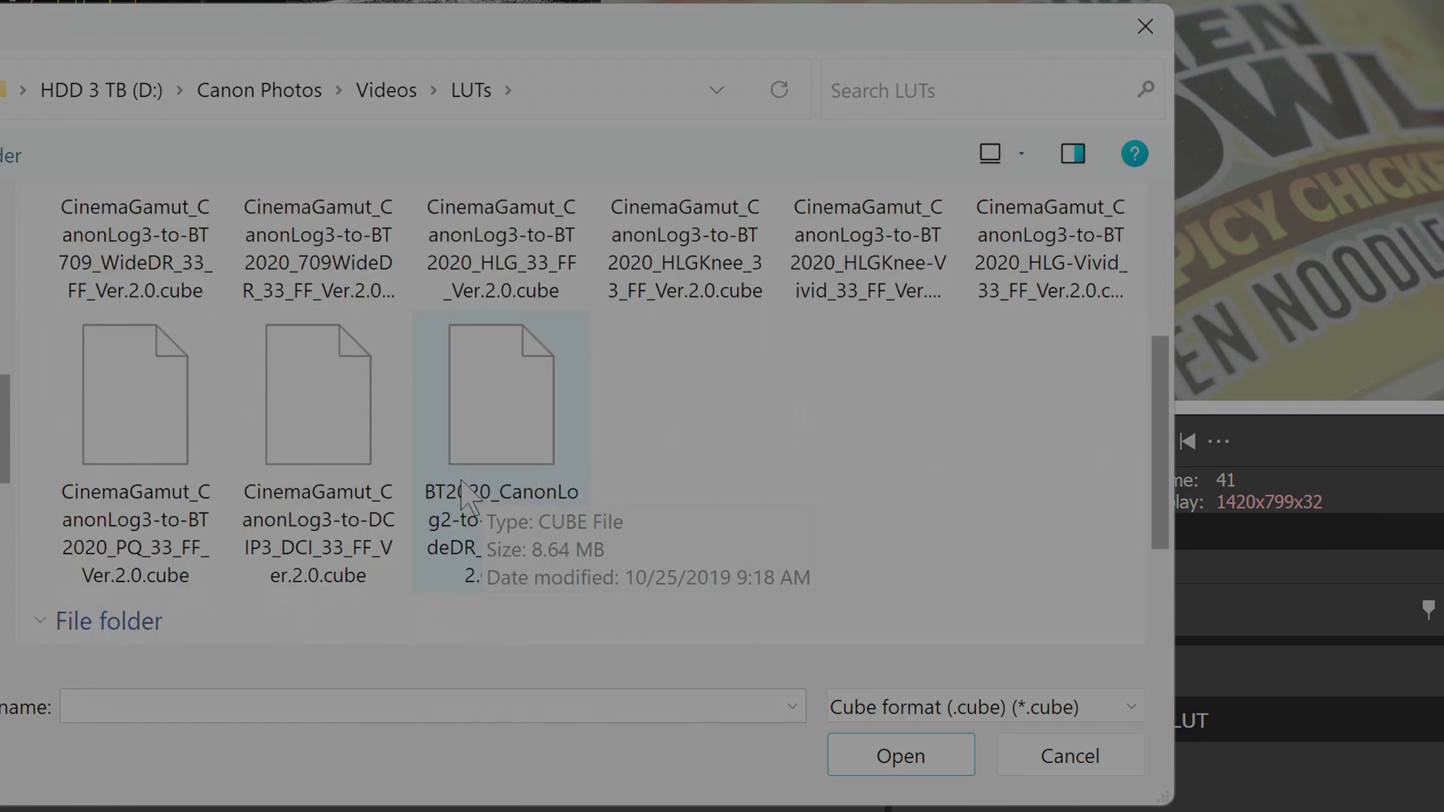
scroll(462, 485, "down", 3)
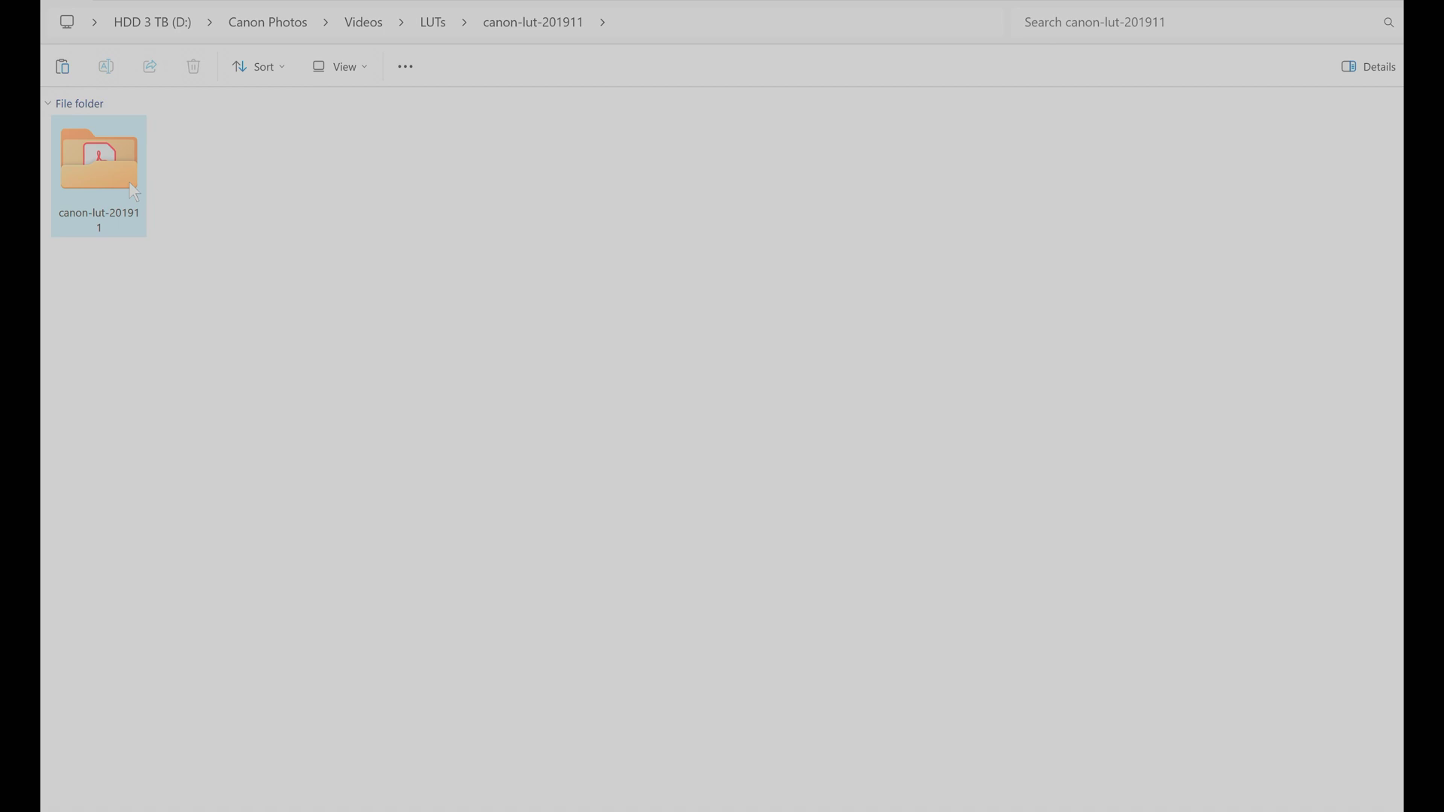
double_click(134, 192)
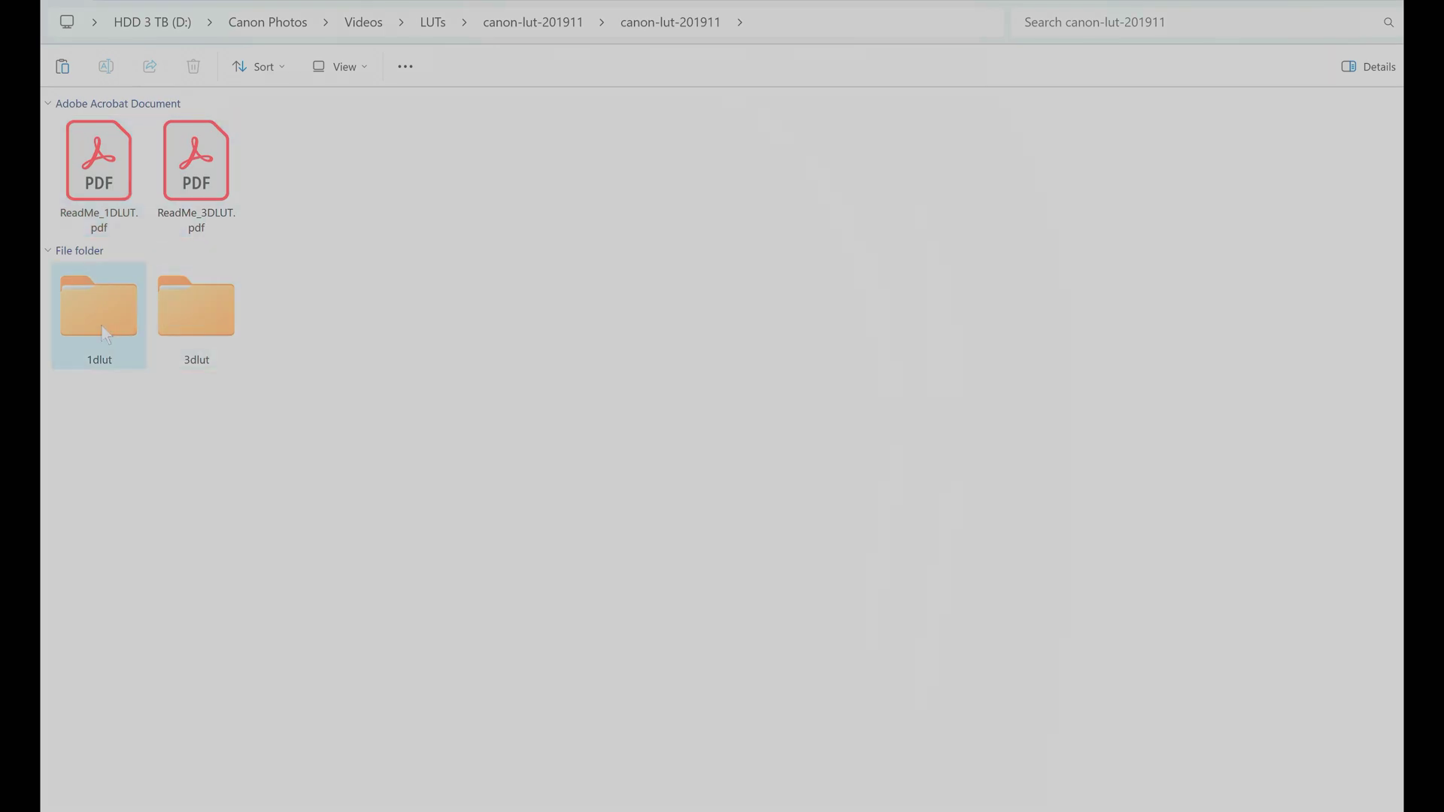
double_click(183, 322)
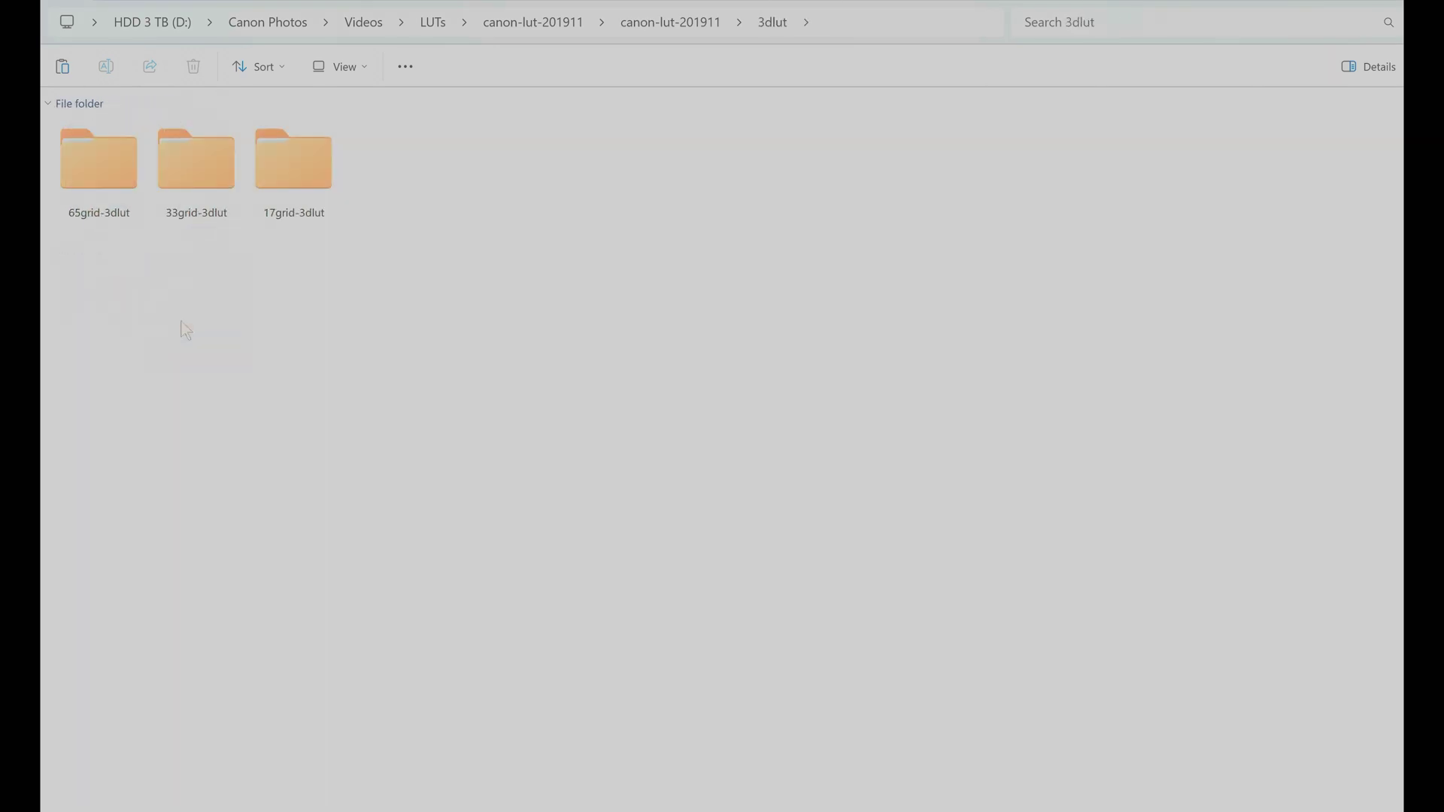
double_click(200, 177)
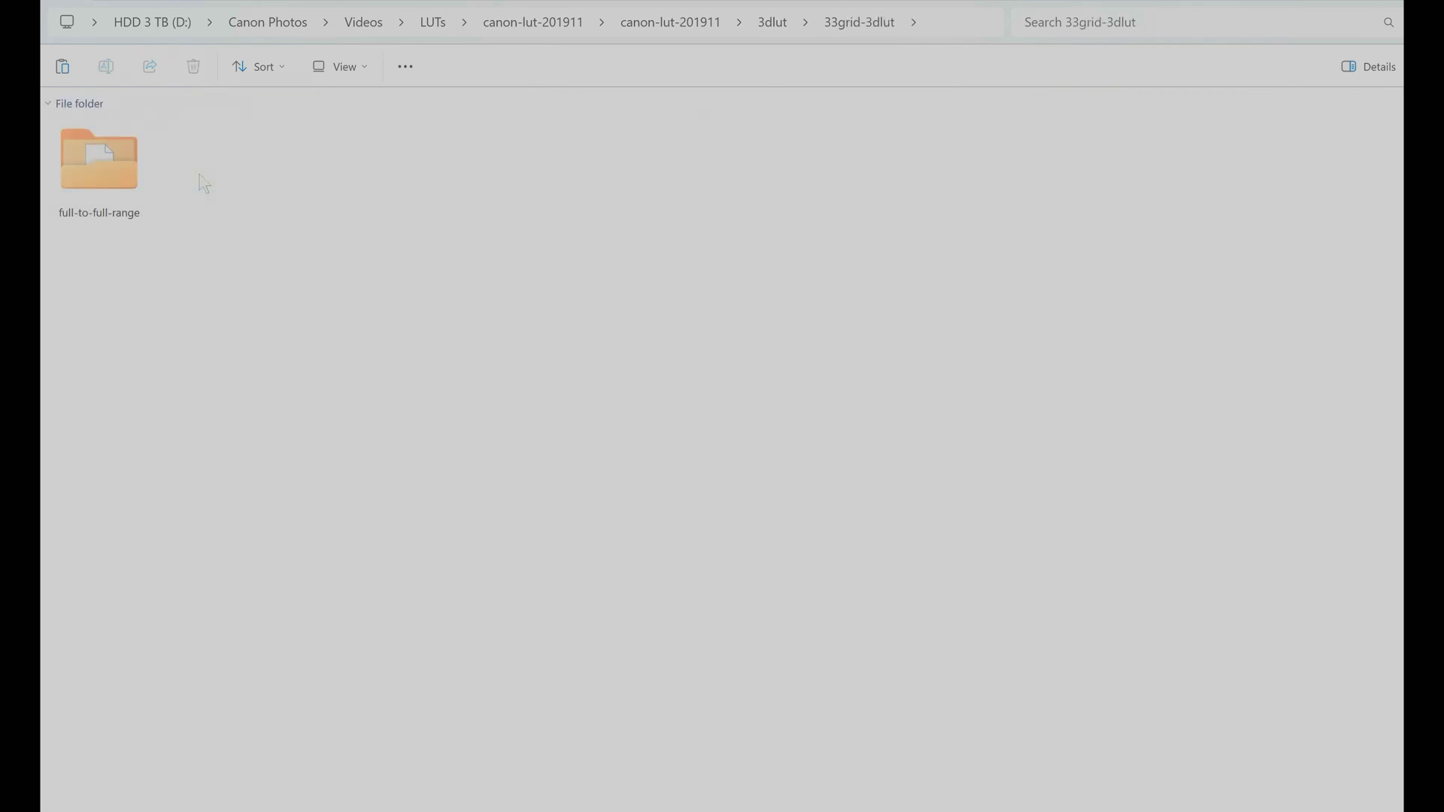
double_click(92, 165)
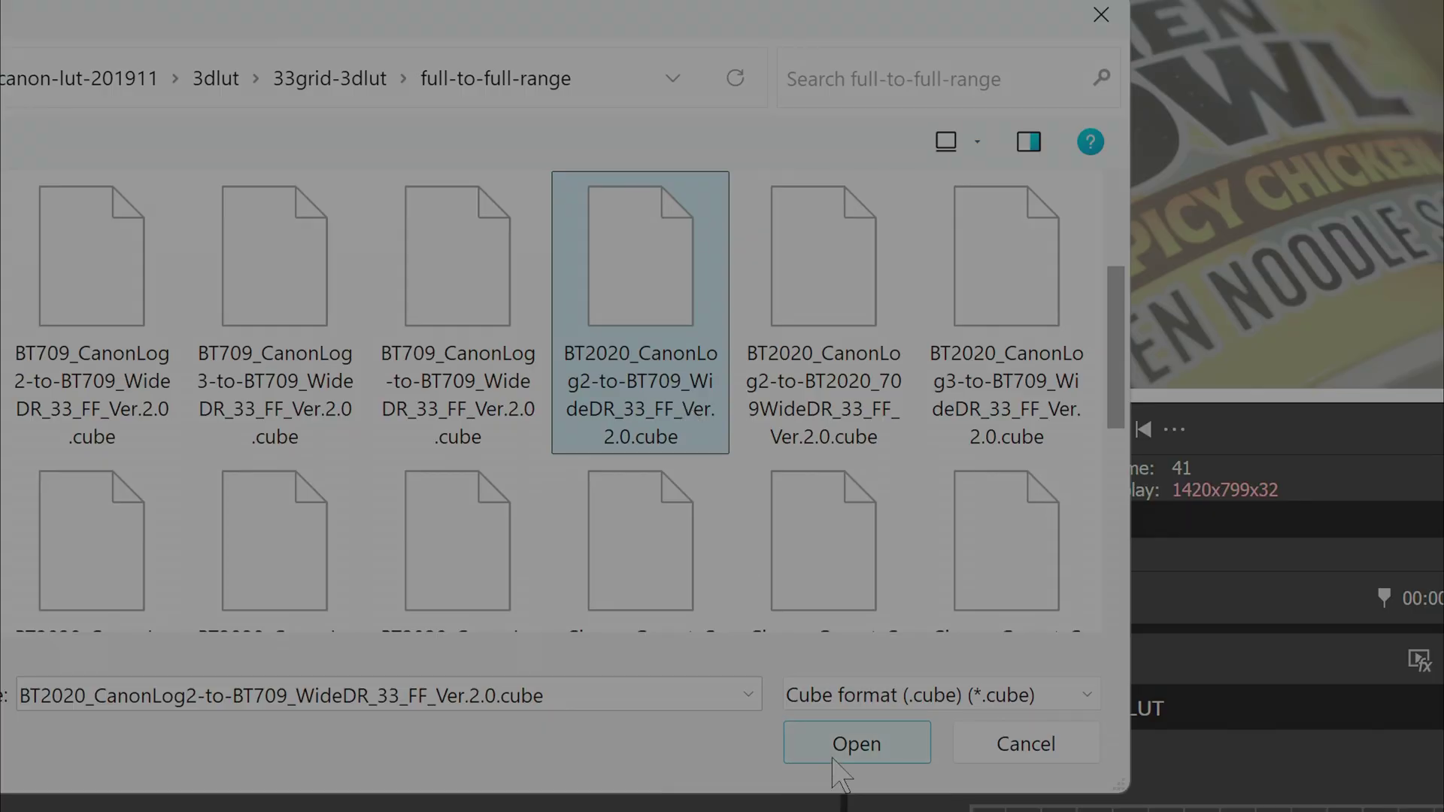
left_click(854, 746)
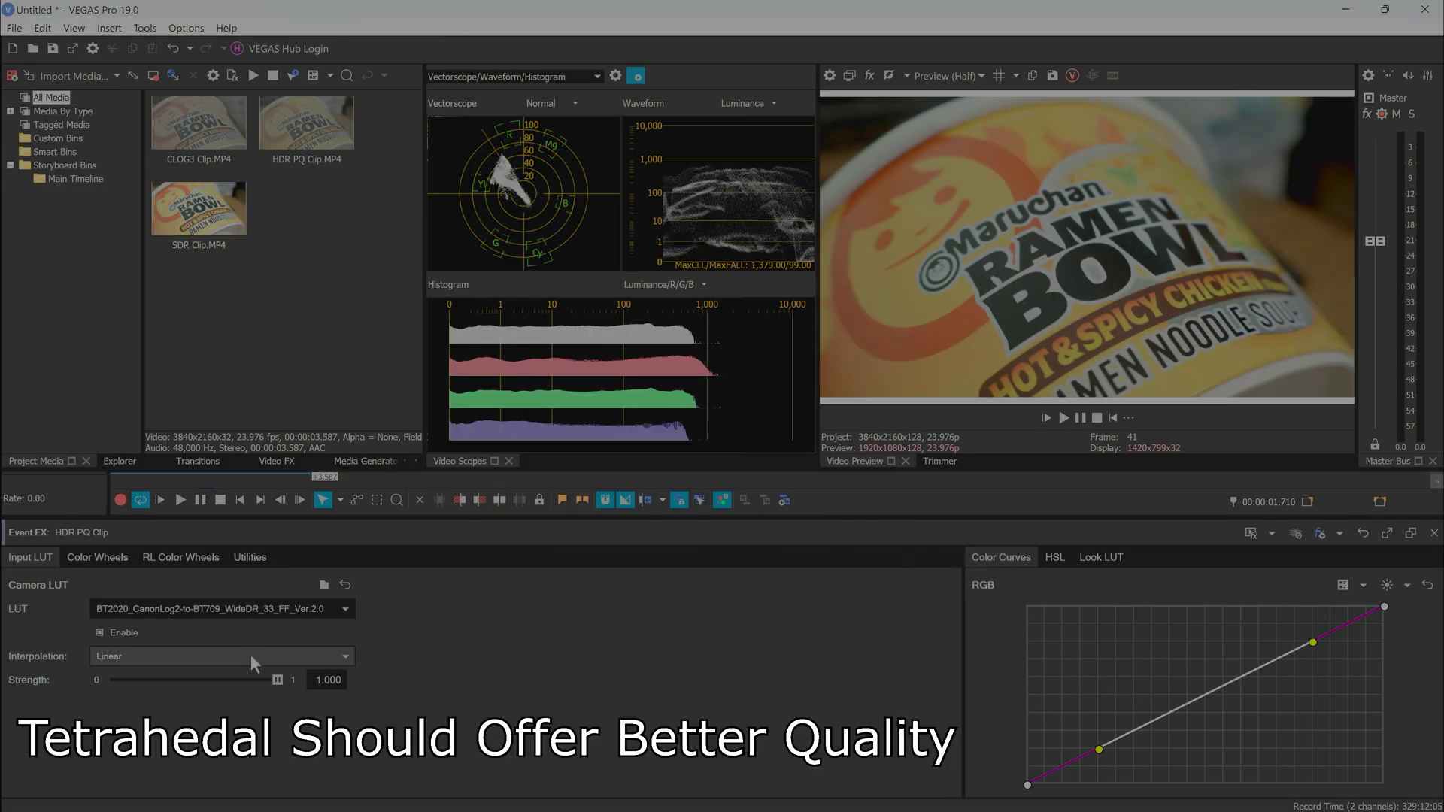
Step: Set LUT interpolation to Tetrahedral, close Event FX, and place SDR Clip after HDR PQ Clip
left_click(250, 656)
left_click(211, 693)
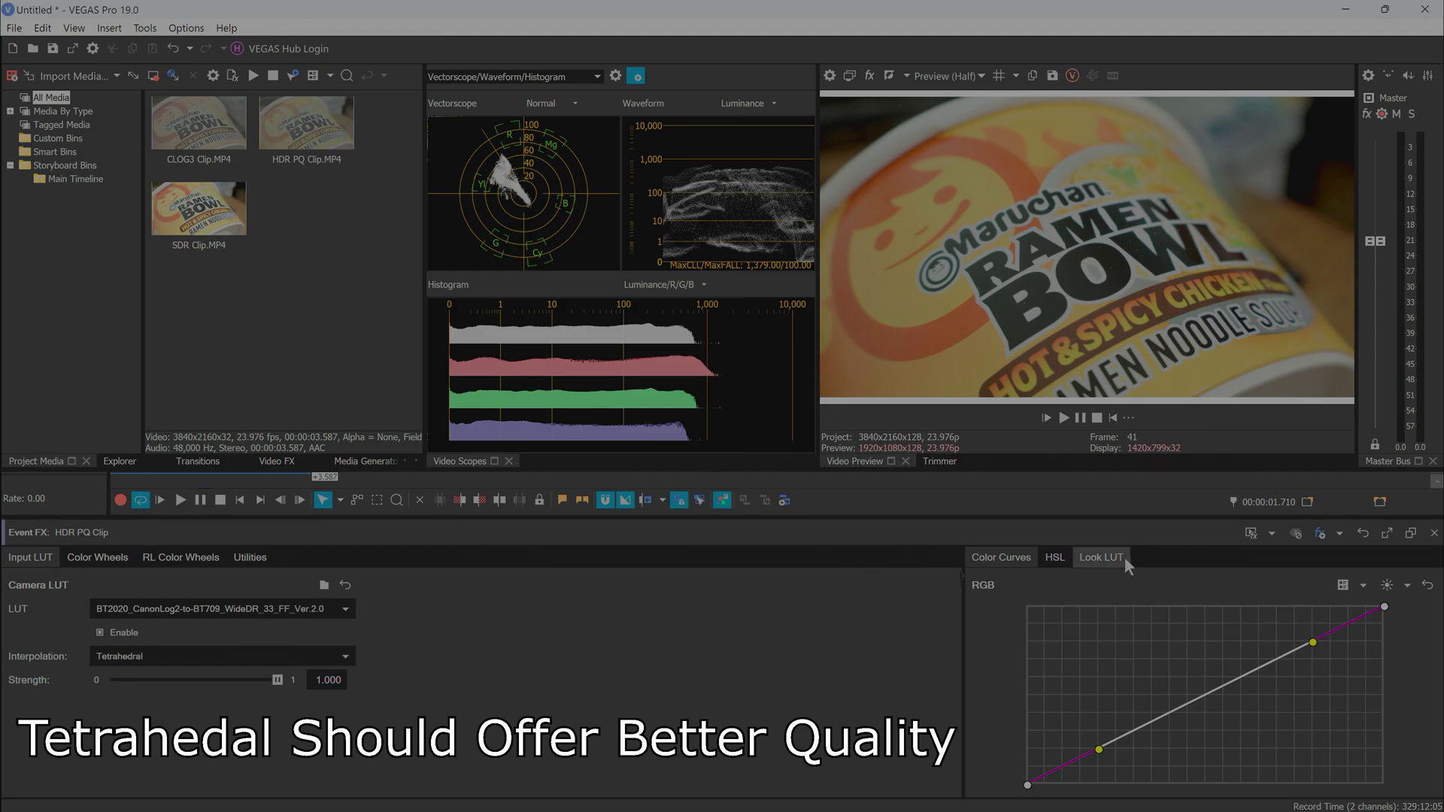
left_click(1435, 533)
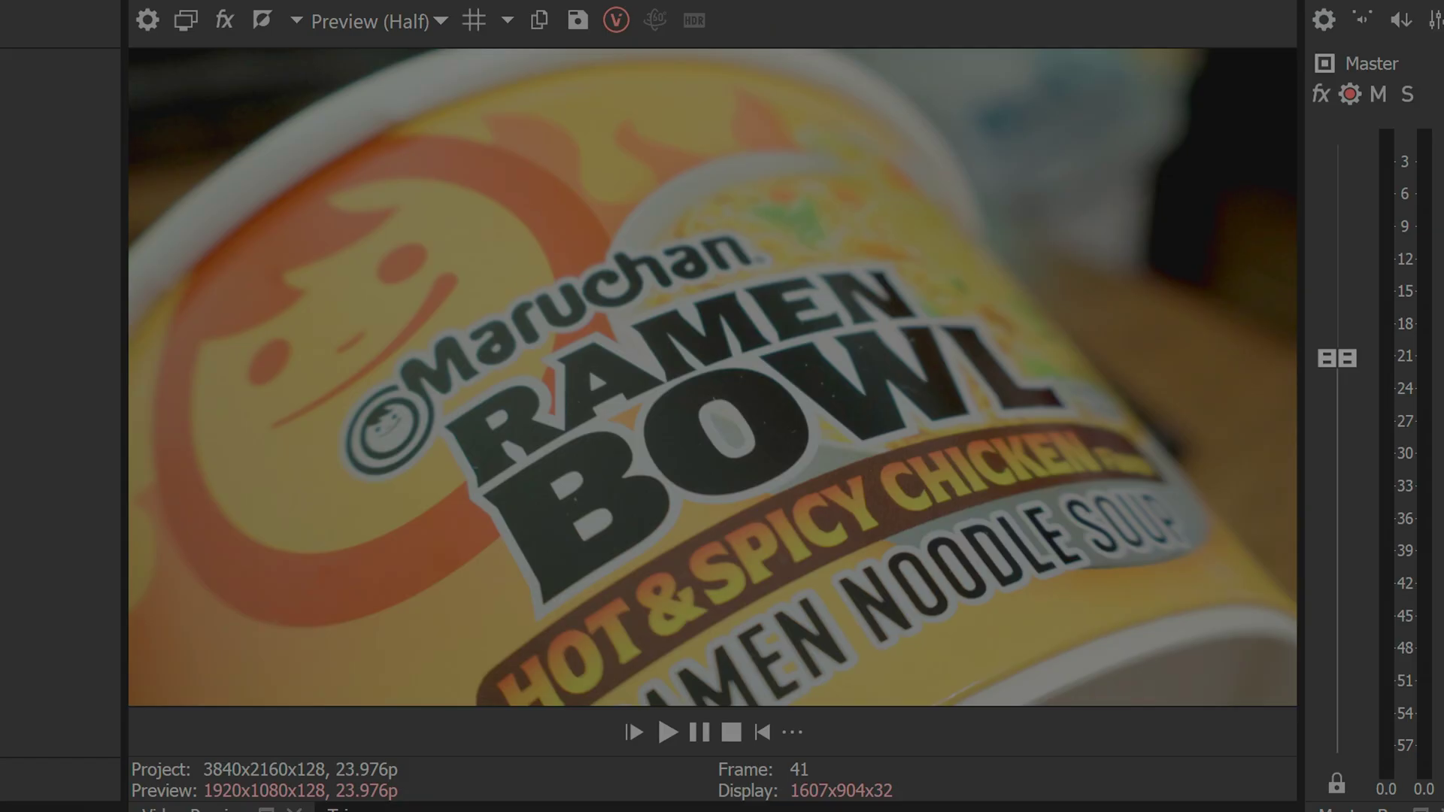
left_click_drag(415, 132, 320, 586)
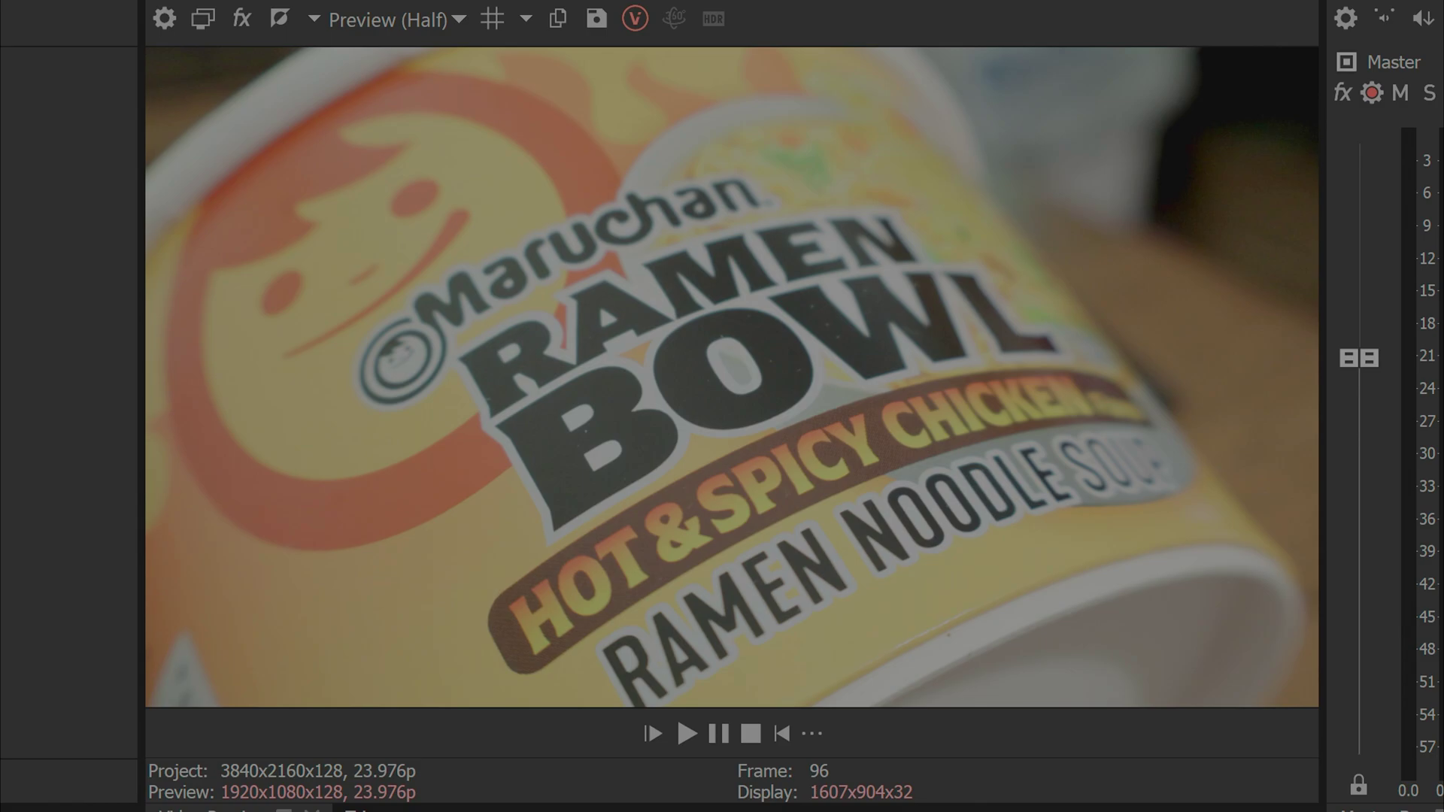
left_click(500, 564)
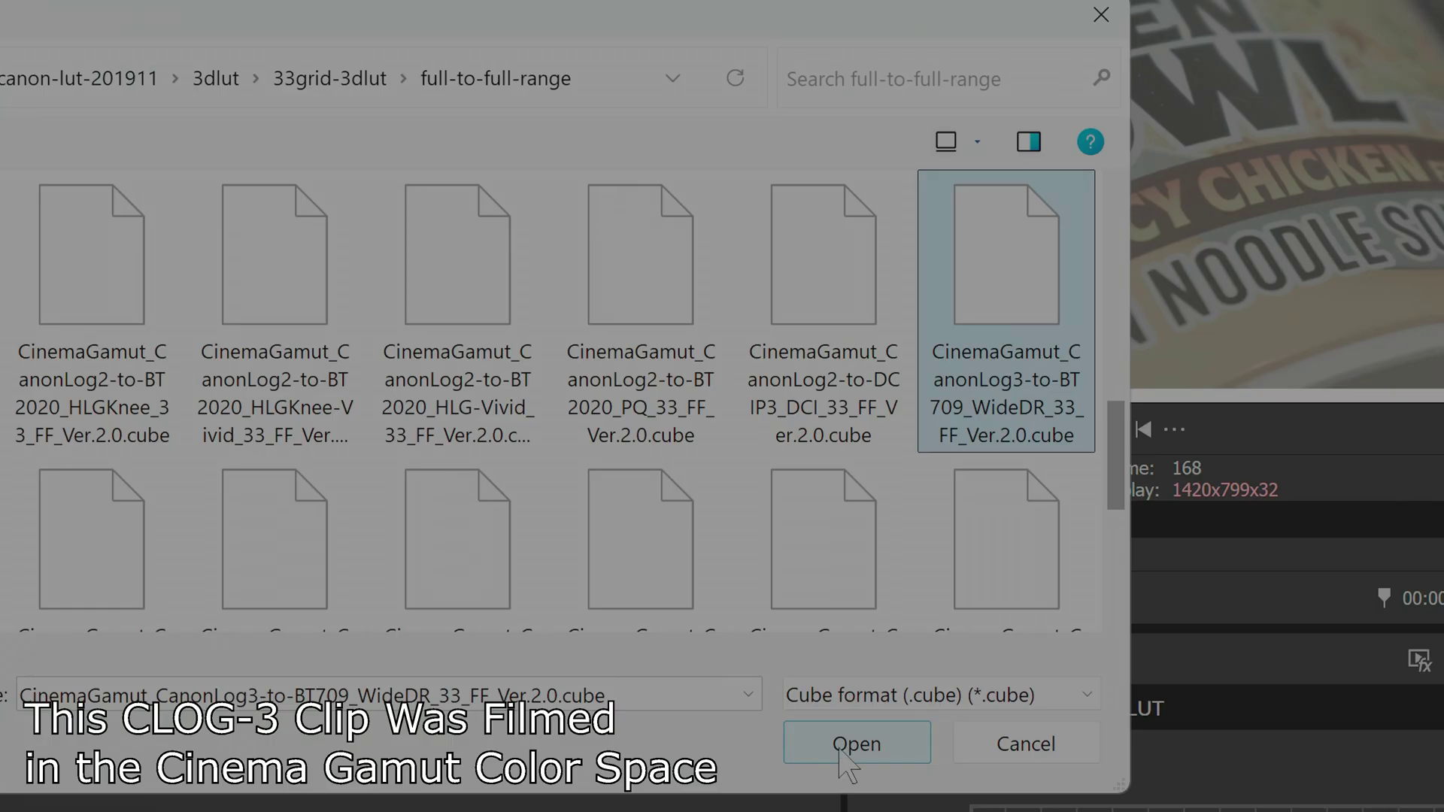
Step: Confirm the chosen LUT file, then reopen Project Properties and set HDR mode to HDR10
left_click(856, 743)
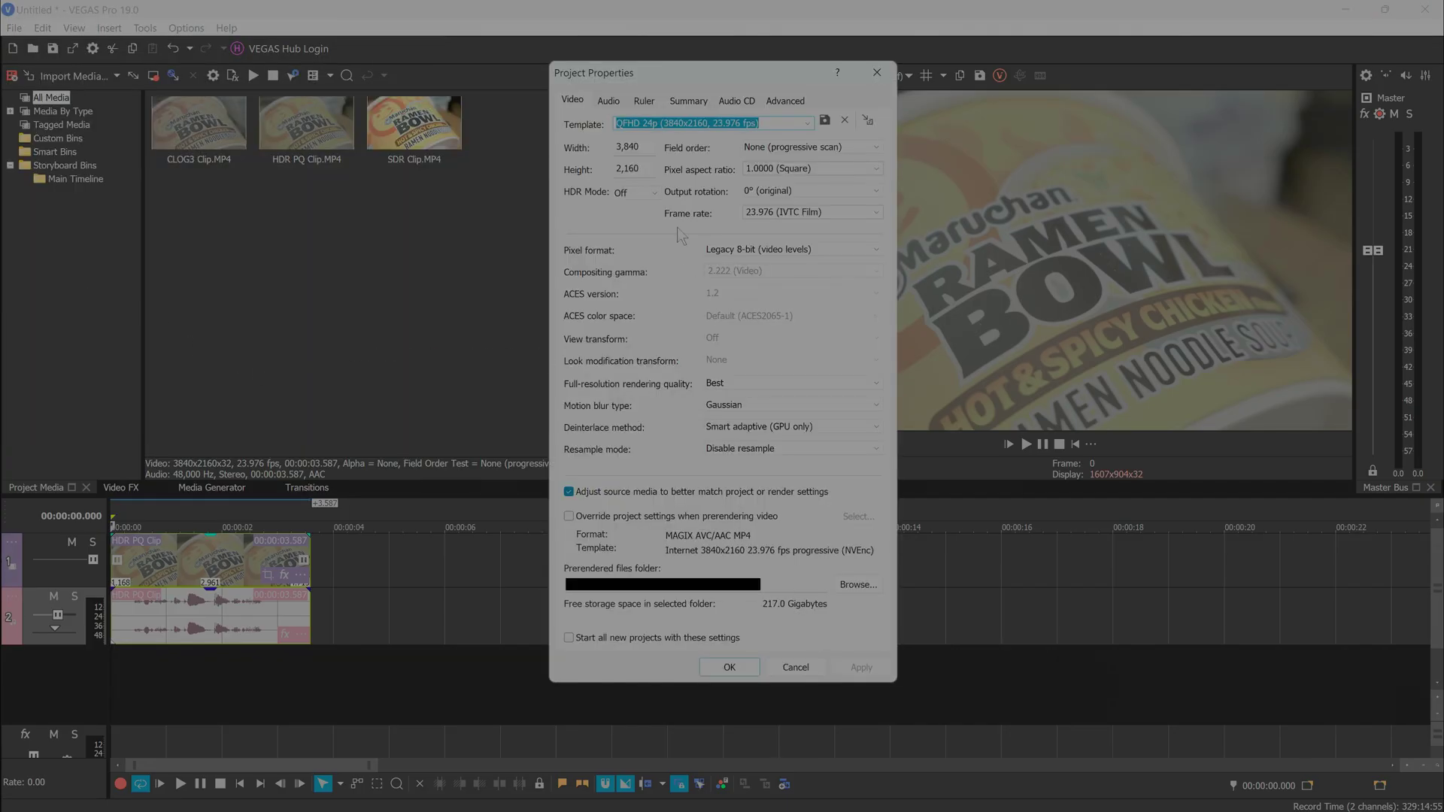
left_click(647, 193)
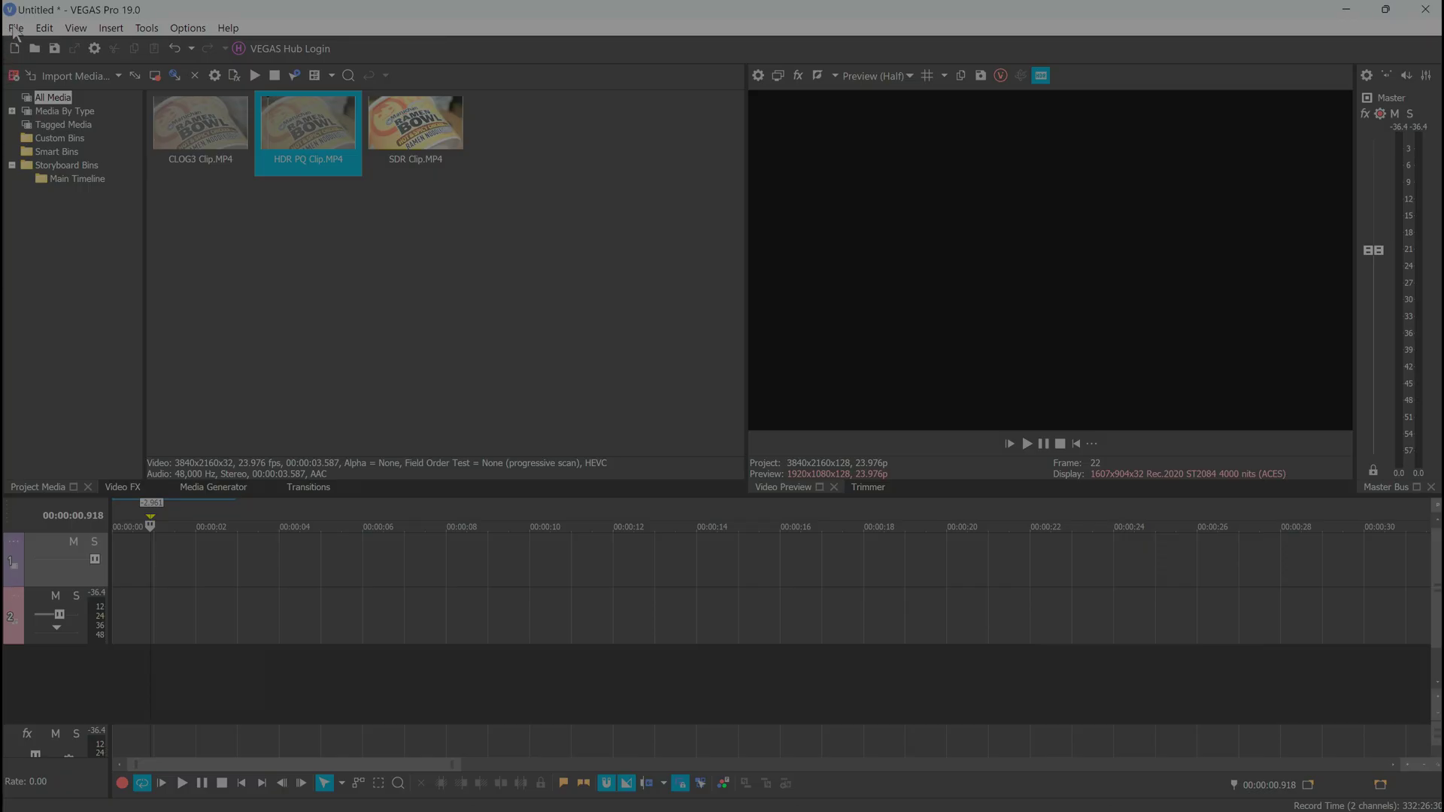
left_click(15, 28)
left_click(94, 299)
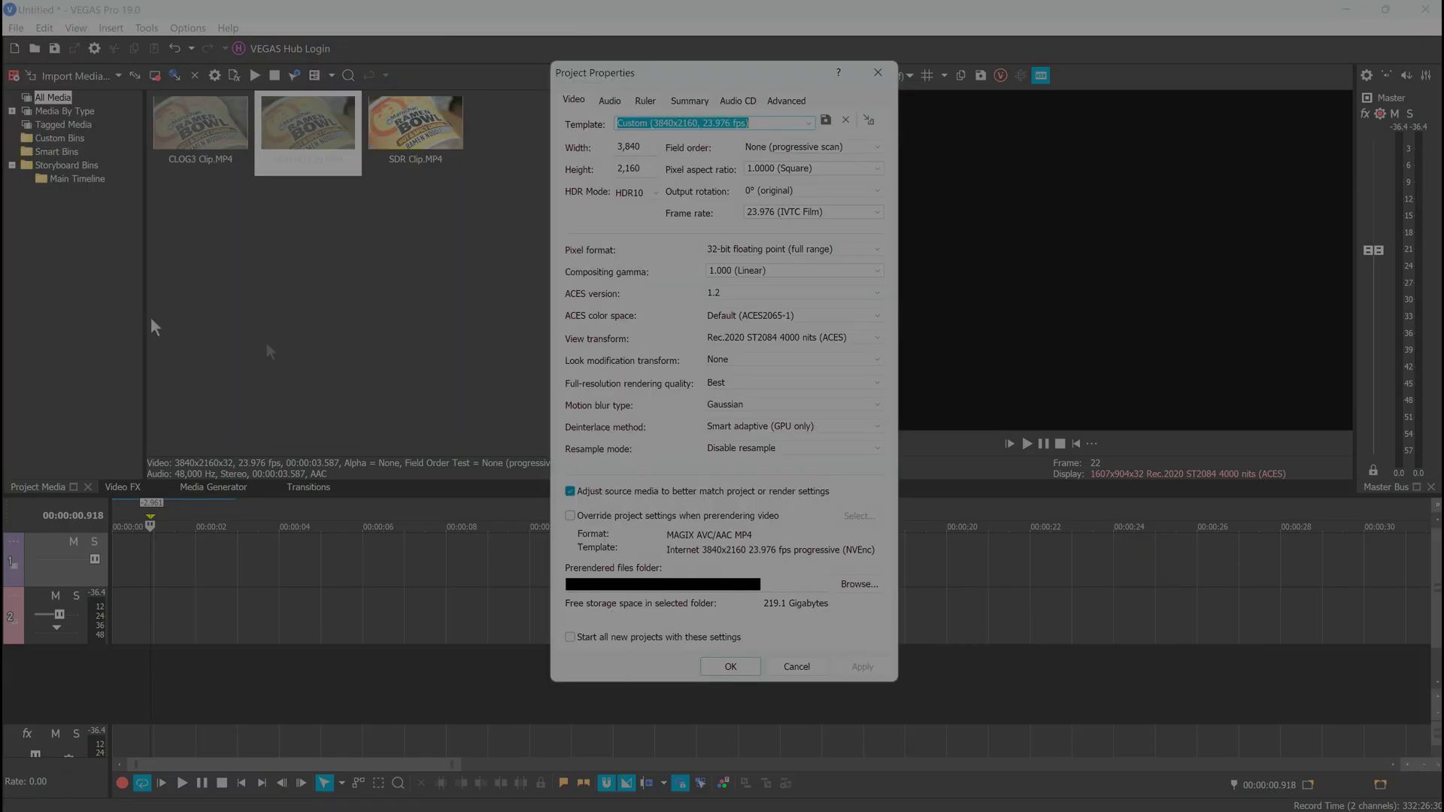
left_click(632, 193)
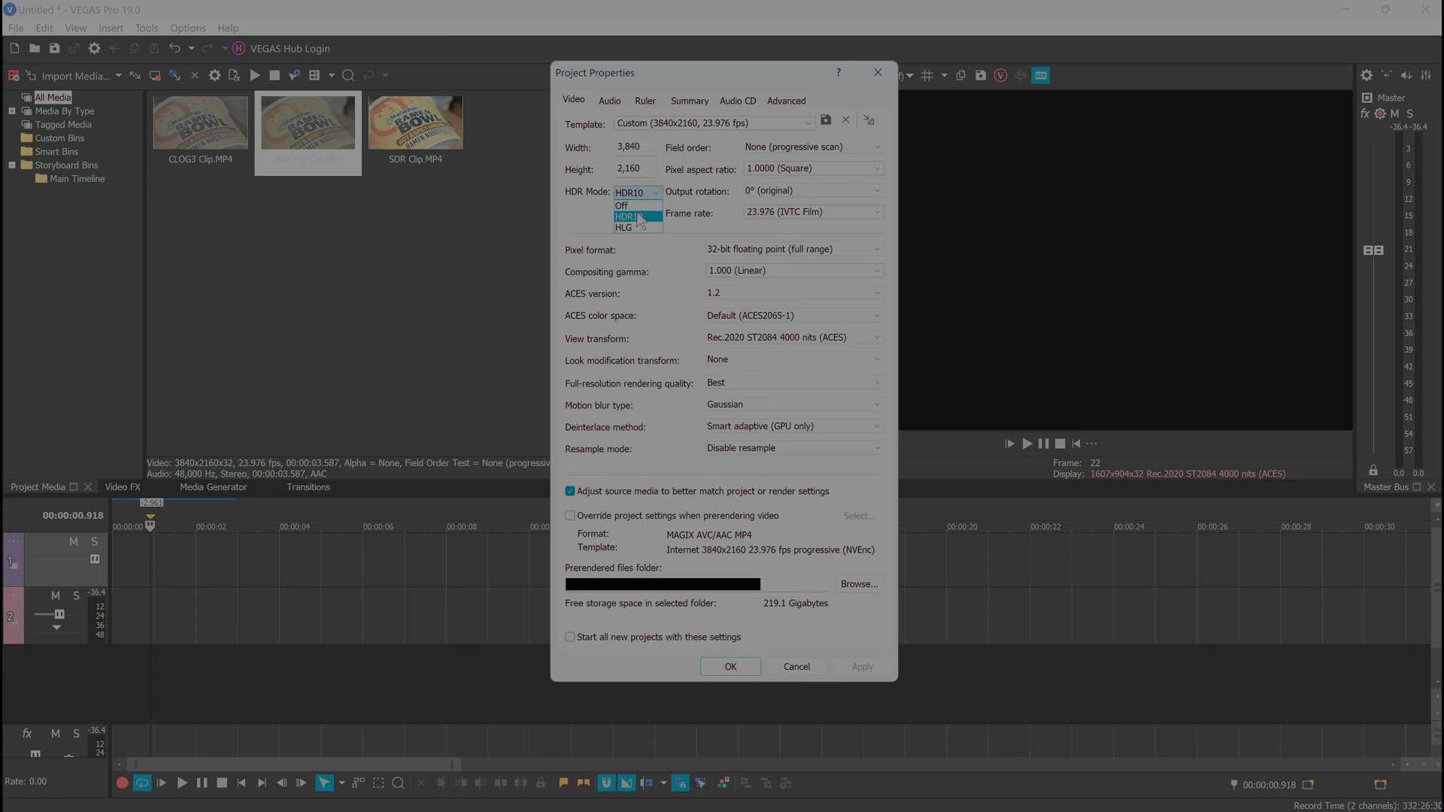
left_click(638, 218)
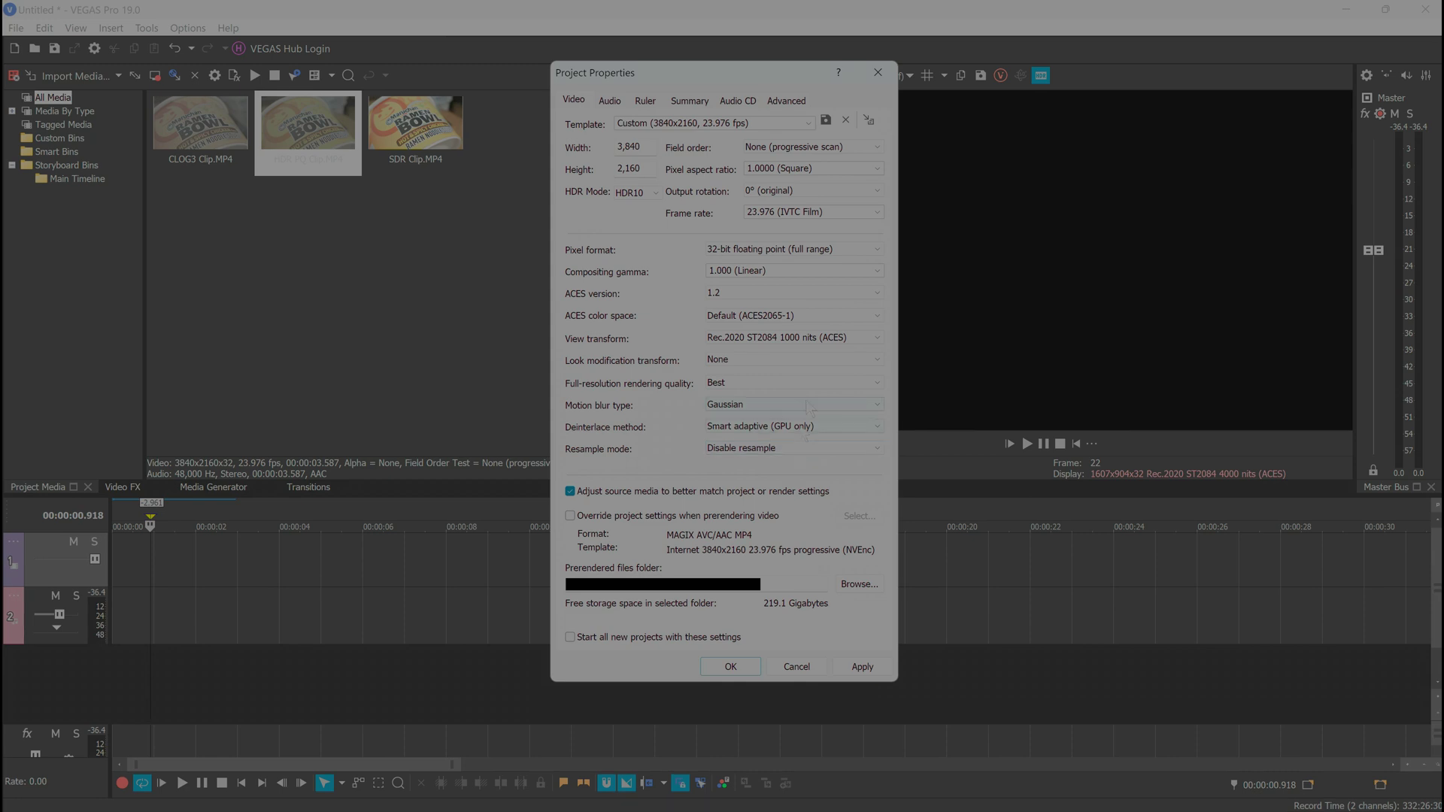
Step: Choose the Rec.2020 ST2084 1000 nits (ACES) view transform
left_click(819, 340)
left_click(819, 340)
left_click(872, 340)
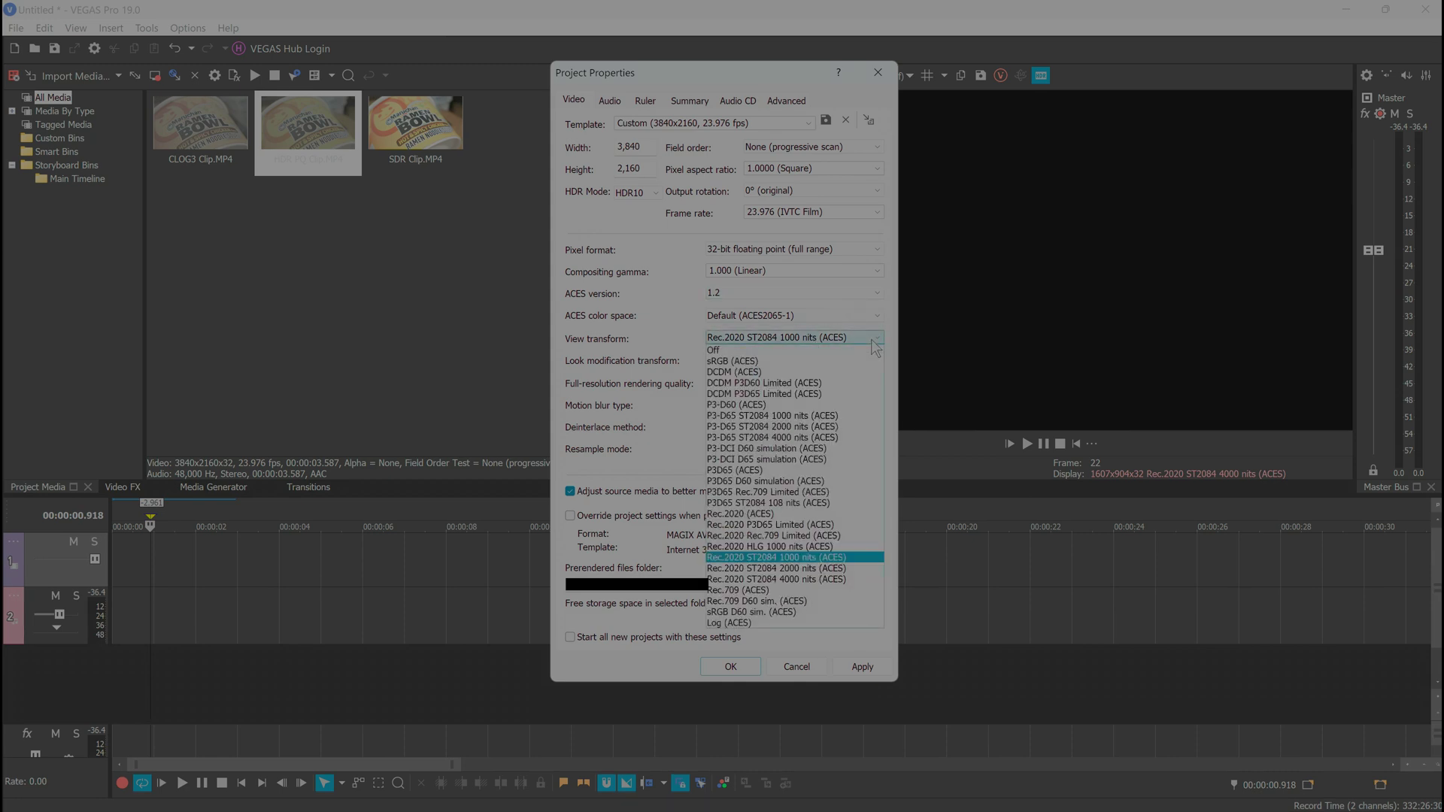
left_click(775, 579)
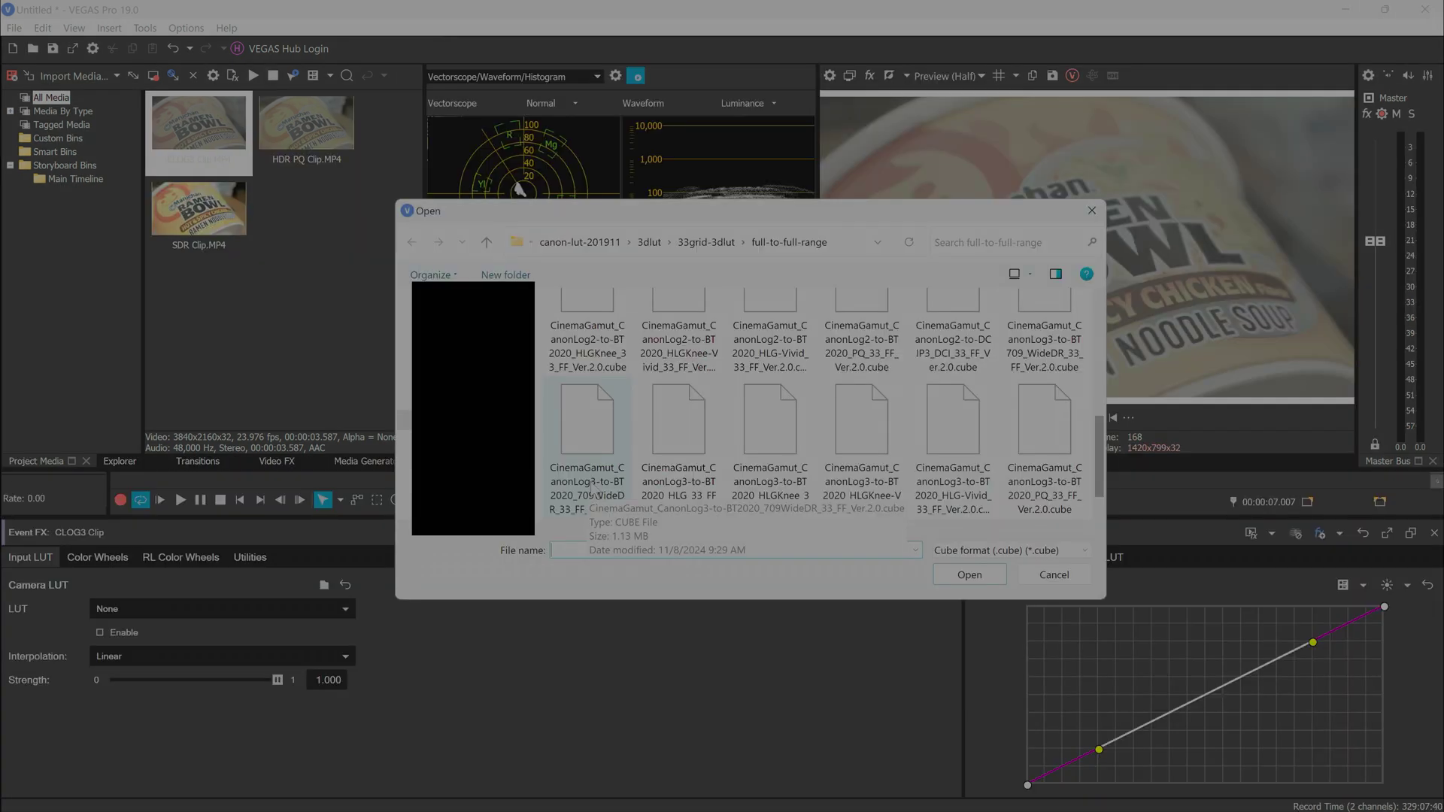
Step: Apply the CinemaGamut_CanonLog3-to-BT709_WideDR LUT to CLOG3 Clip, add HDR PQ Clip, and preview in HDR
left_click(1051, 364)
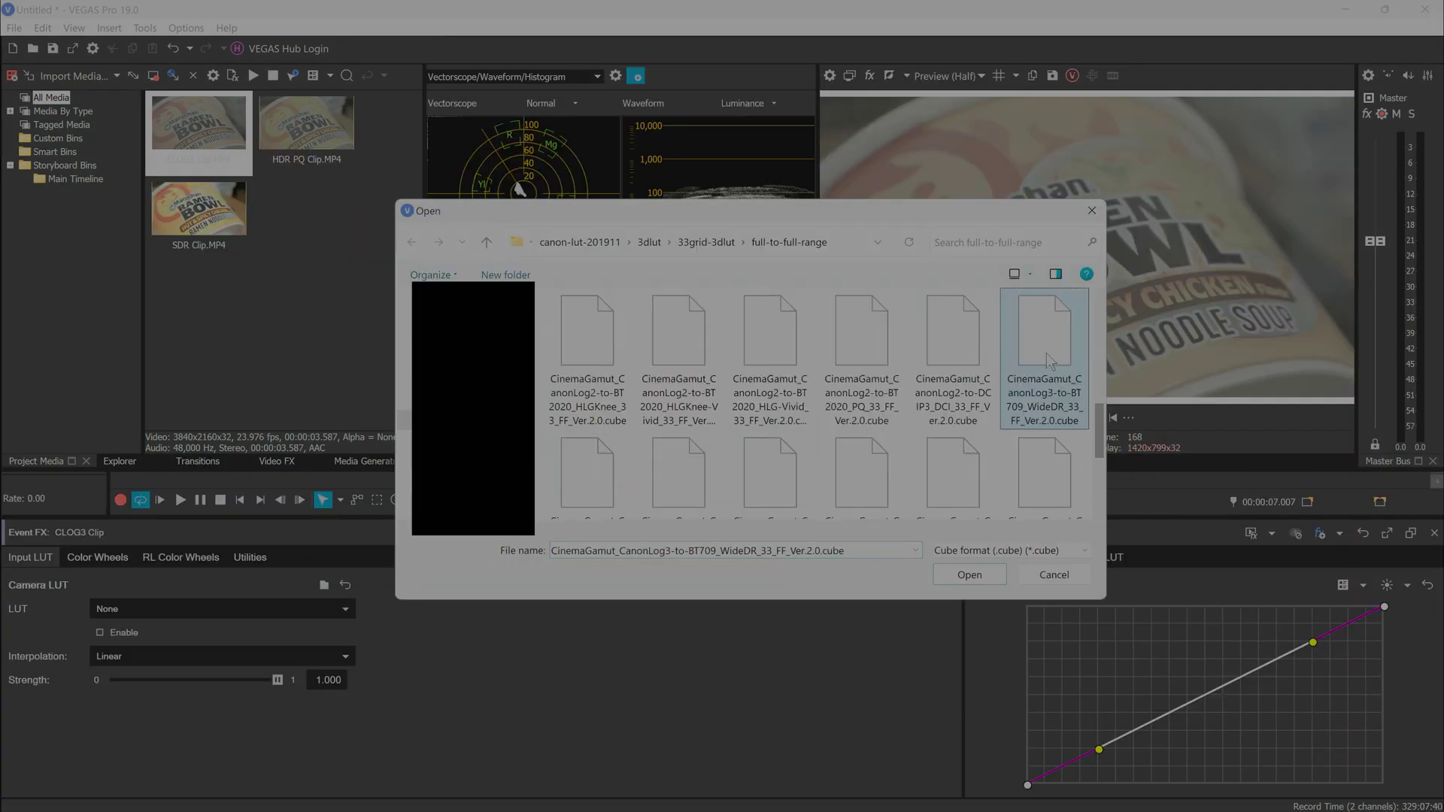
left_click(948, 582)
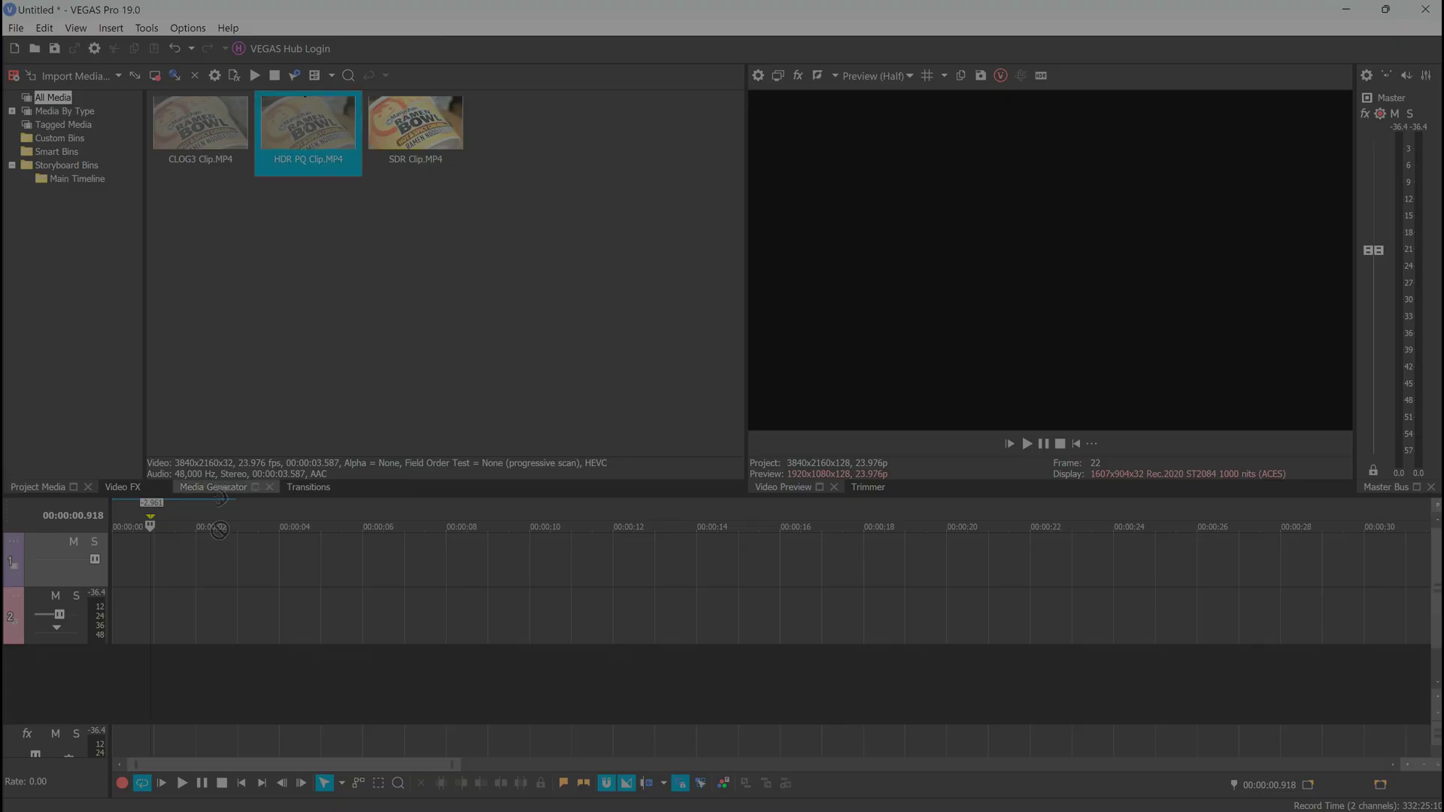
left_click_drag(219, 529, 234, 574)
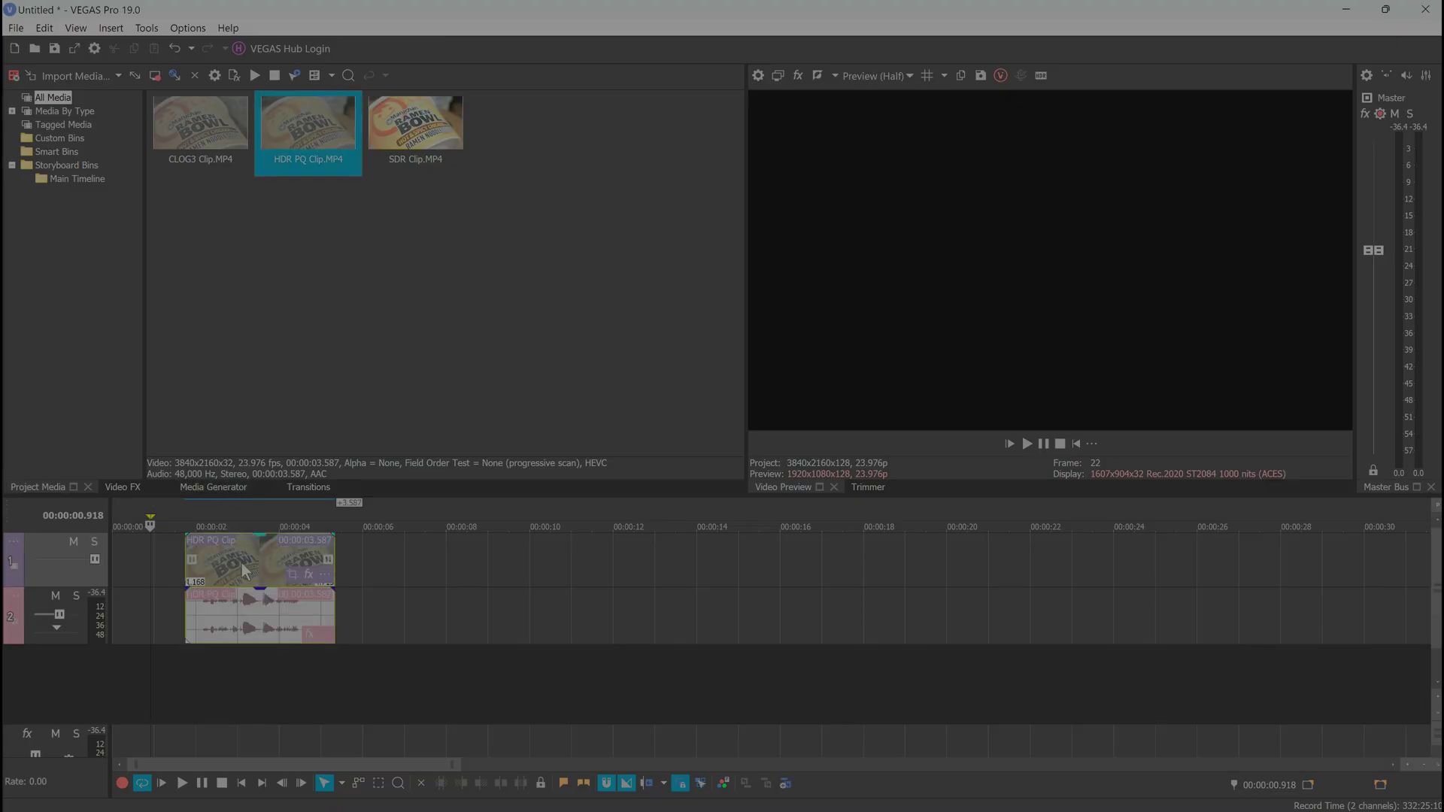
left_click(242, 571)
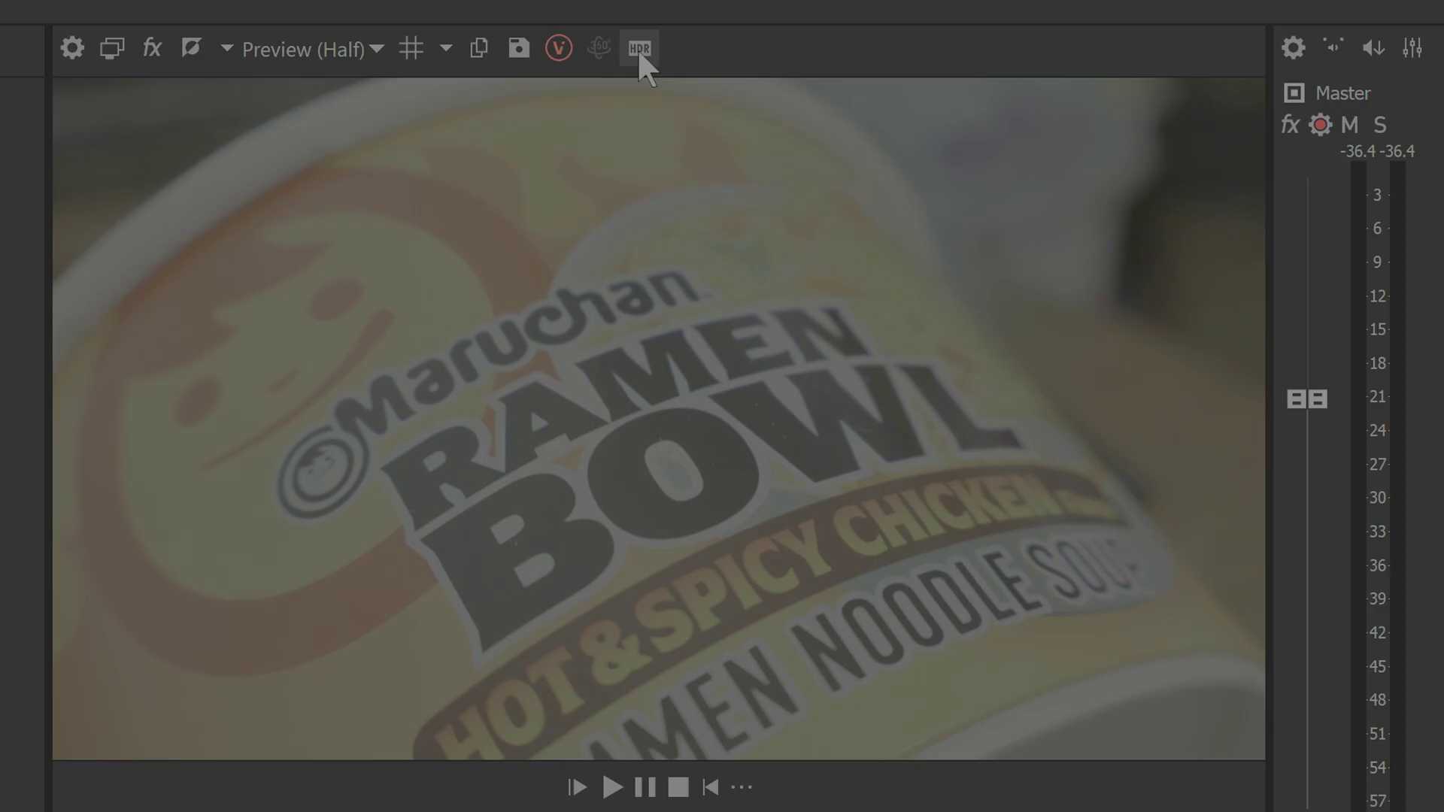
left_click(1041, 76)
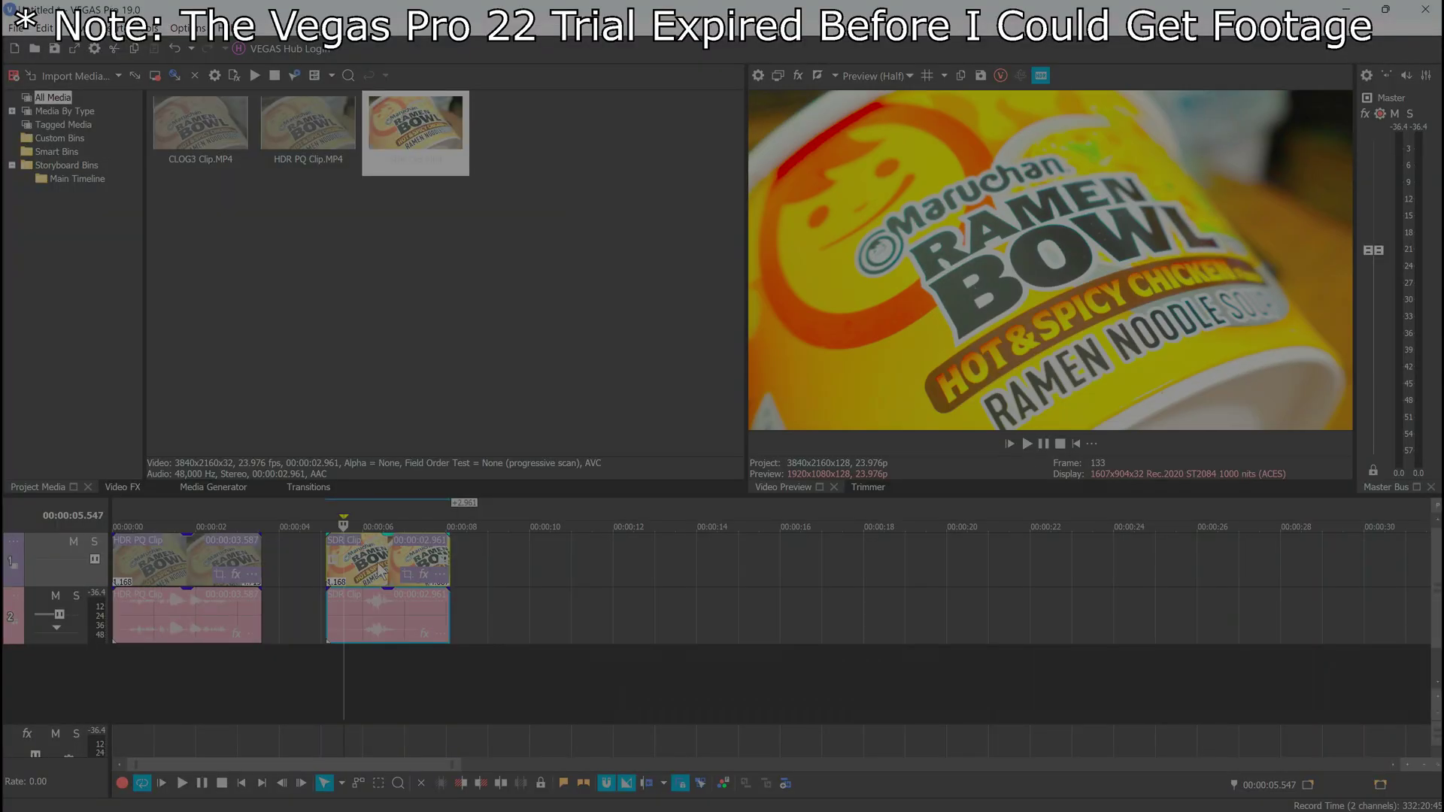
Step: Open the SDR Clip's Media properties and expand its colour space list
right_click(378, 560)
left_click(452, 802)
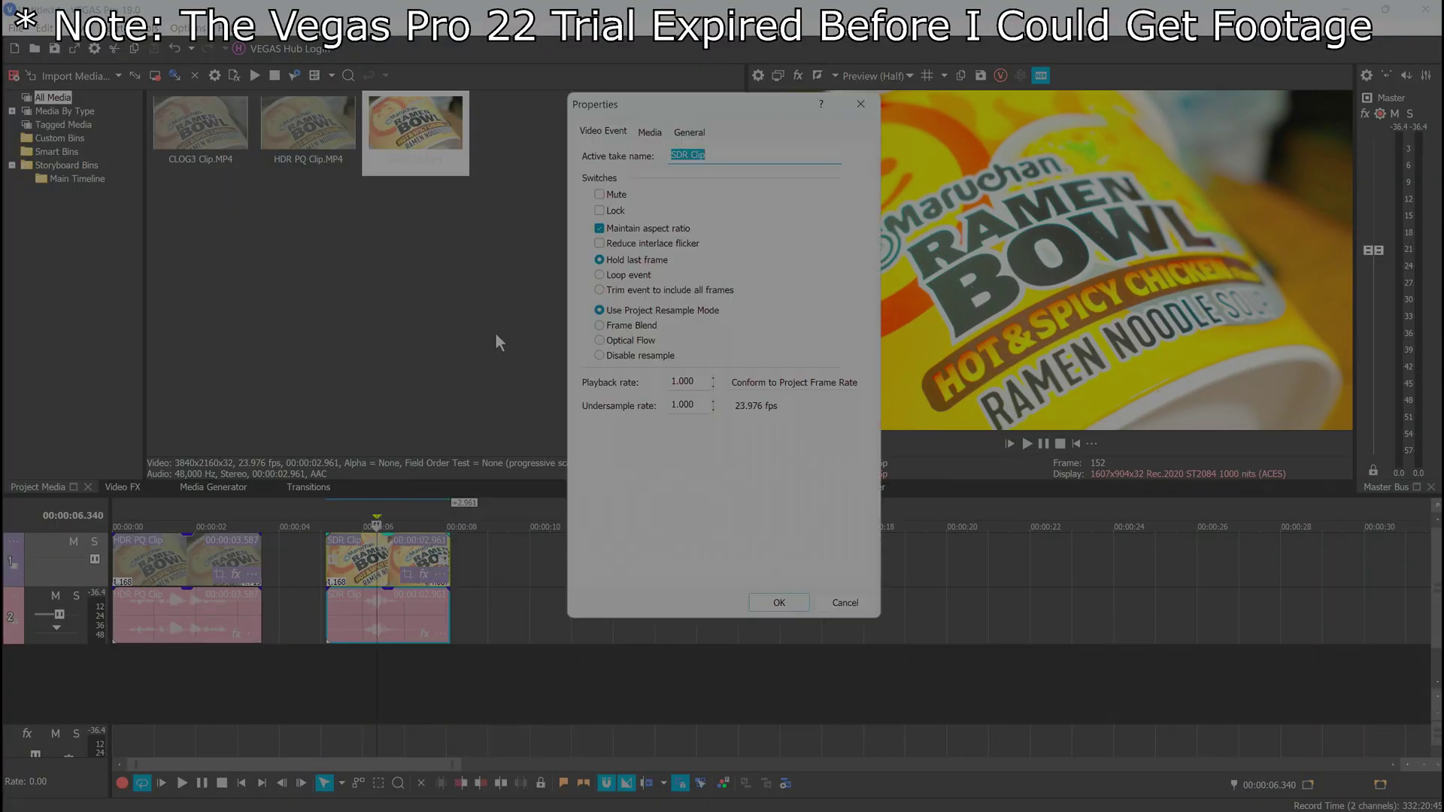
key("ctrl+Tab")
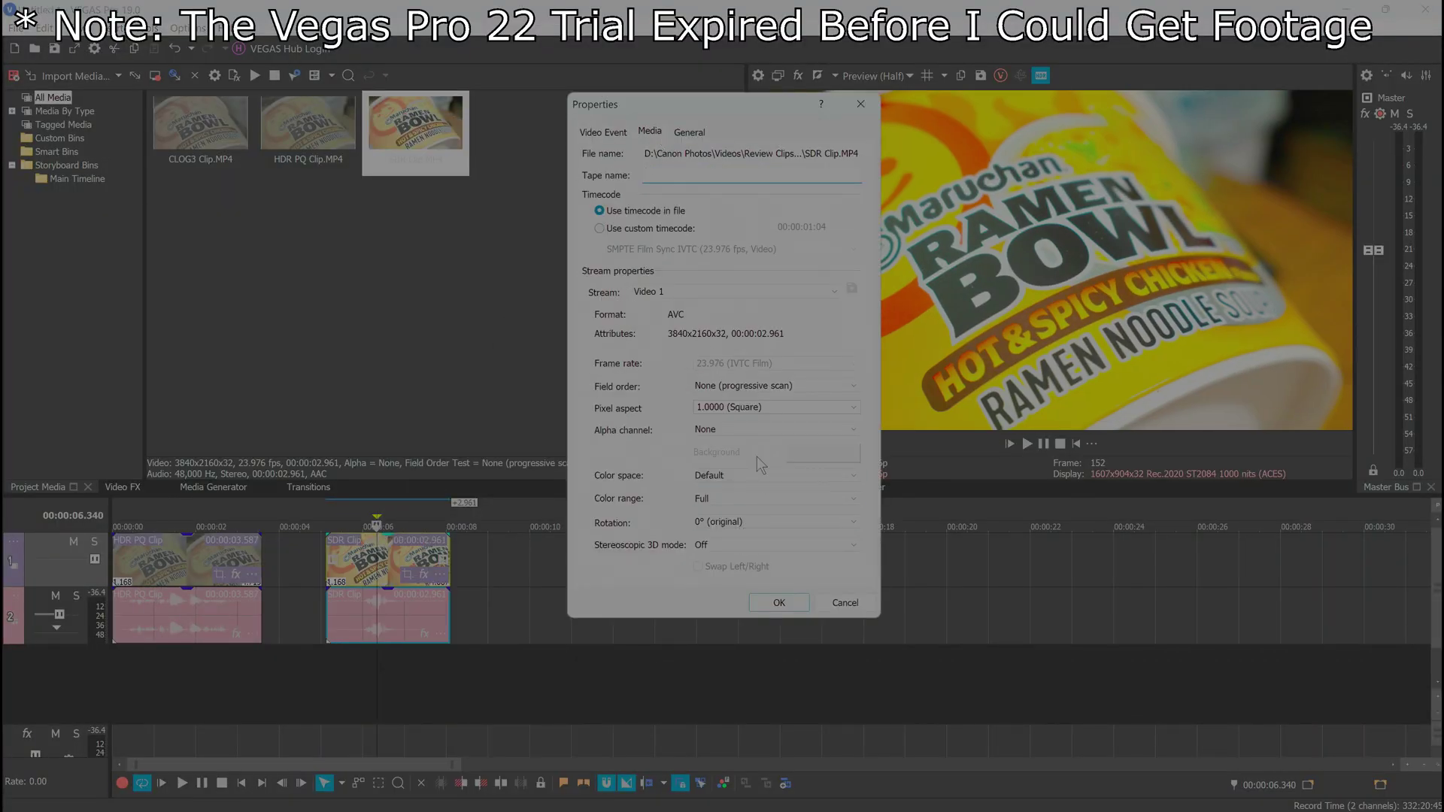
left_click(767, 475)
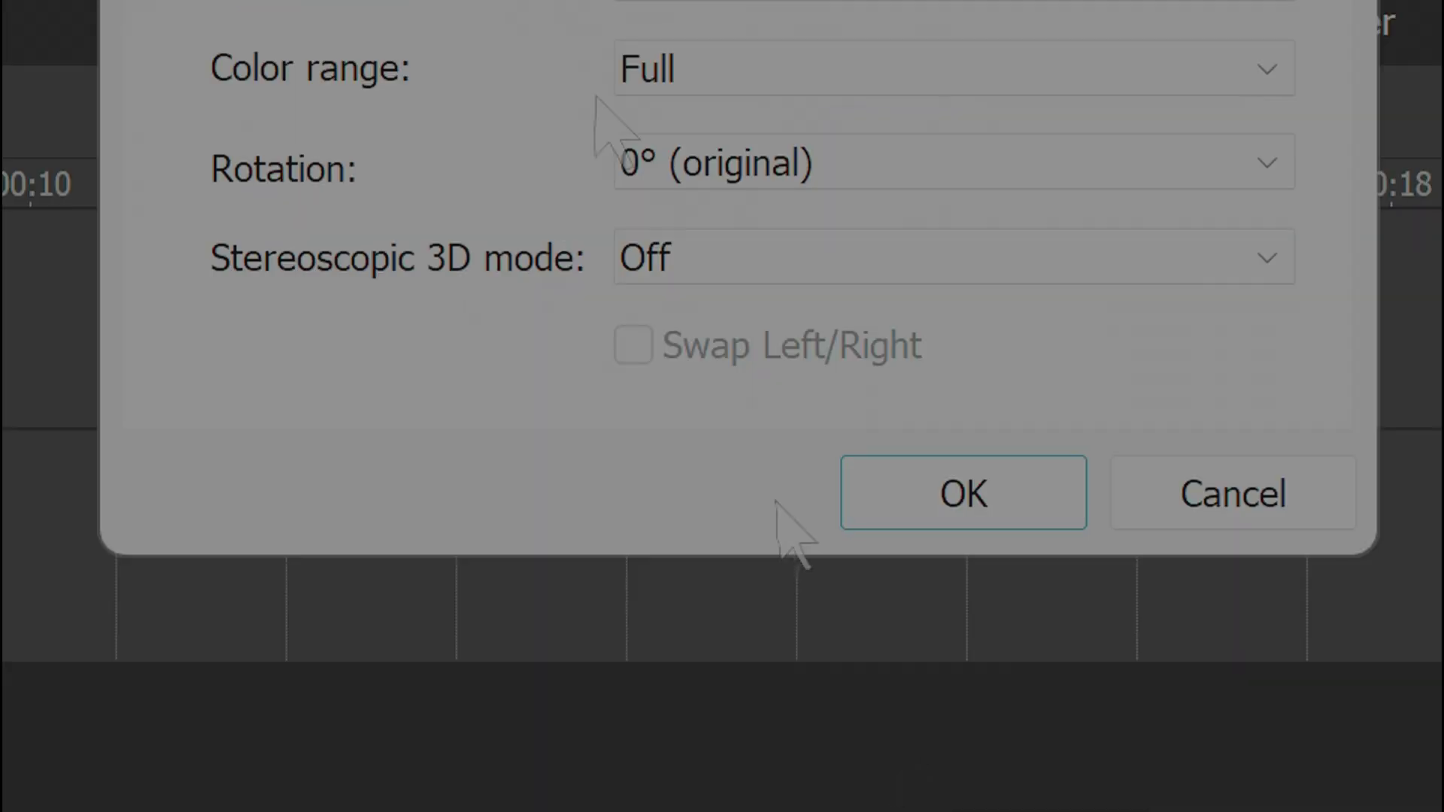
Step: Set the SDR Clip's colour range to Limited and scroll through the camera colour spaces
left_click(734, 82)
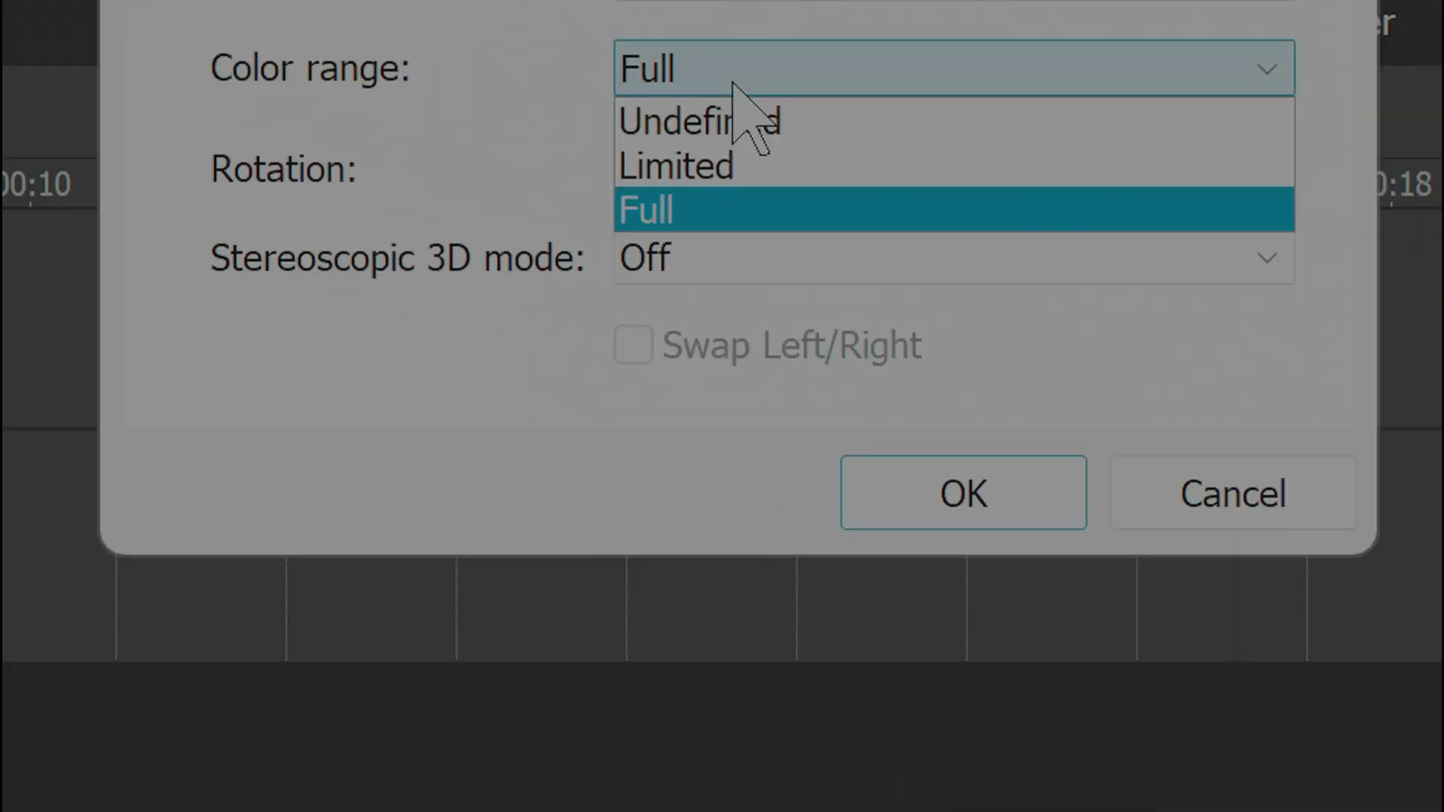
left_click(722, 164)
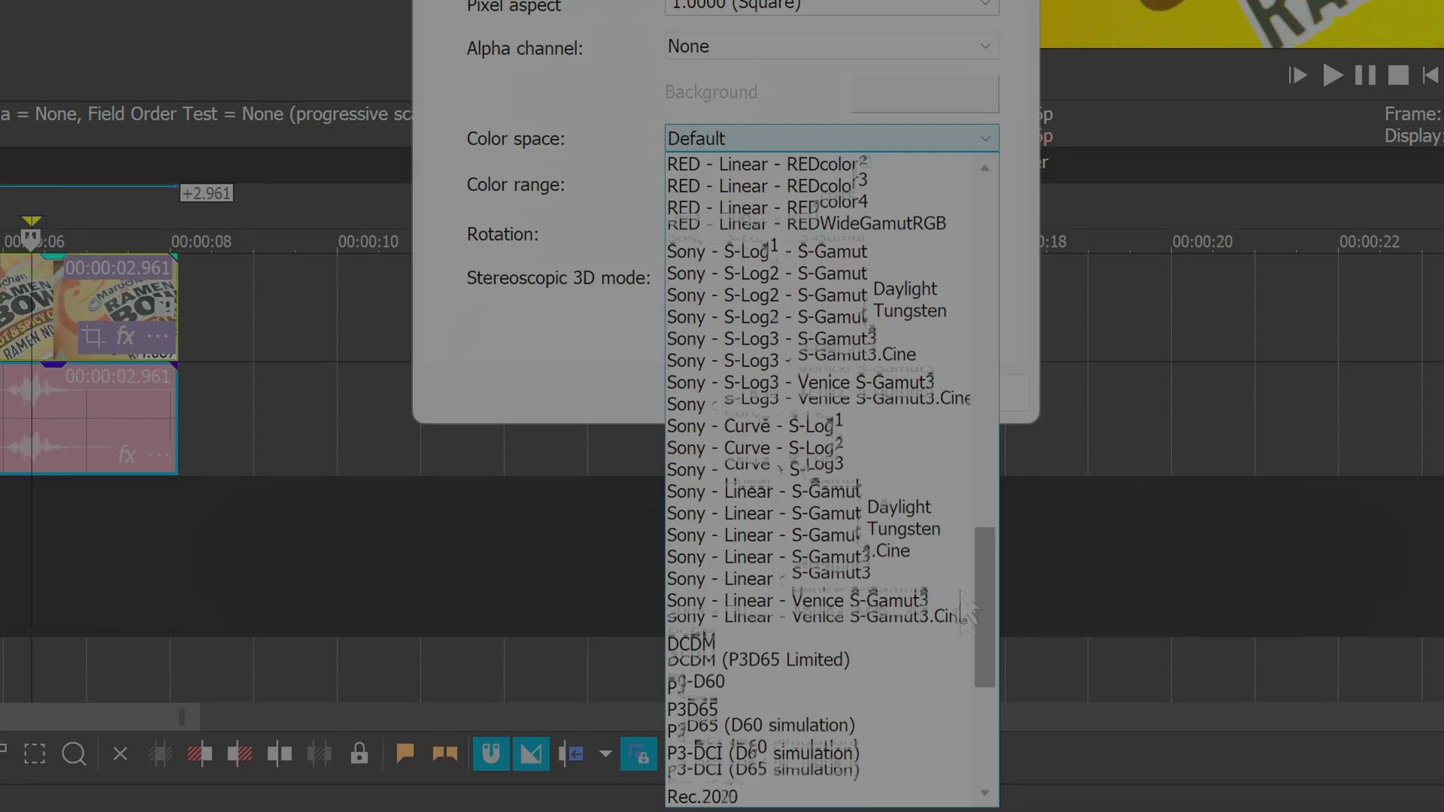
scroll(958, 662, "down", 10)
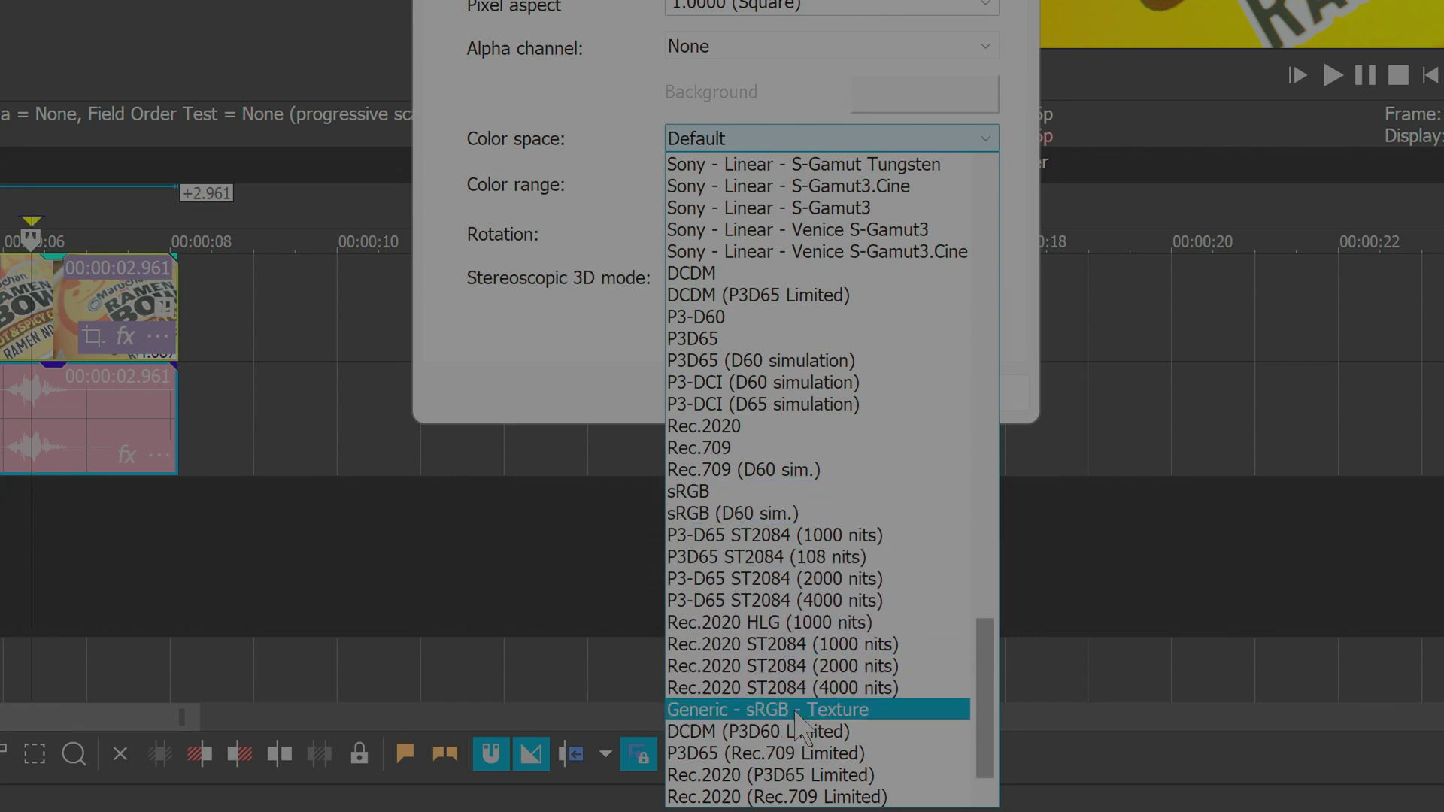
scroll(797, 647, "up", 6)
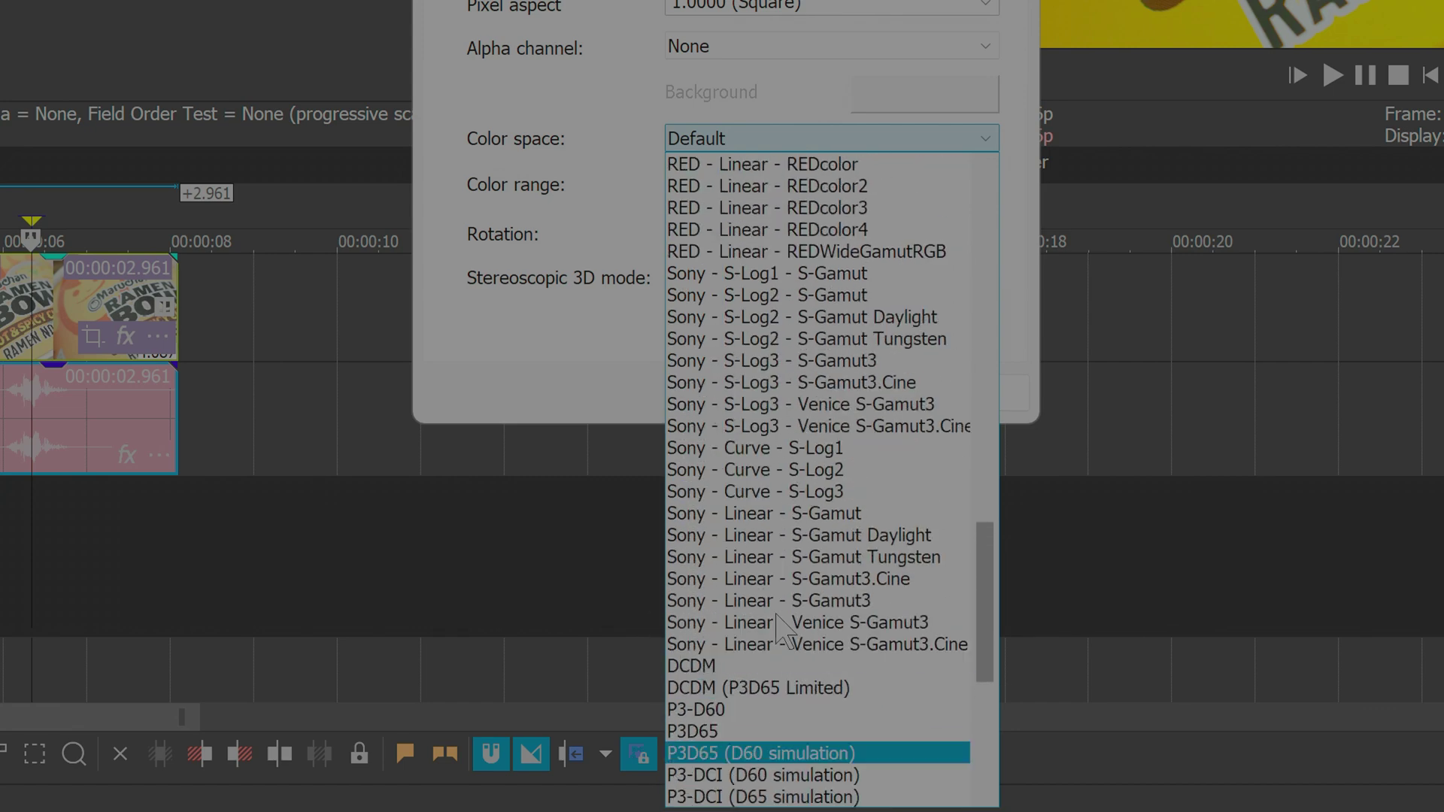
scroll(778, 433, "up", 2)
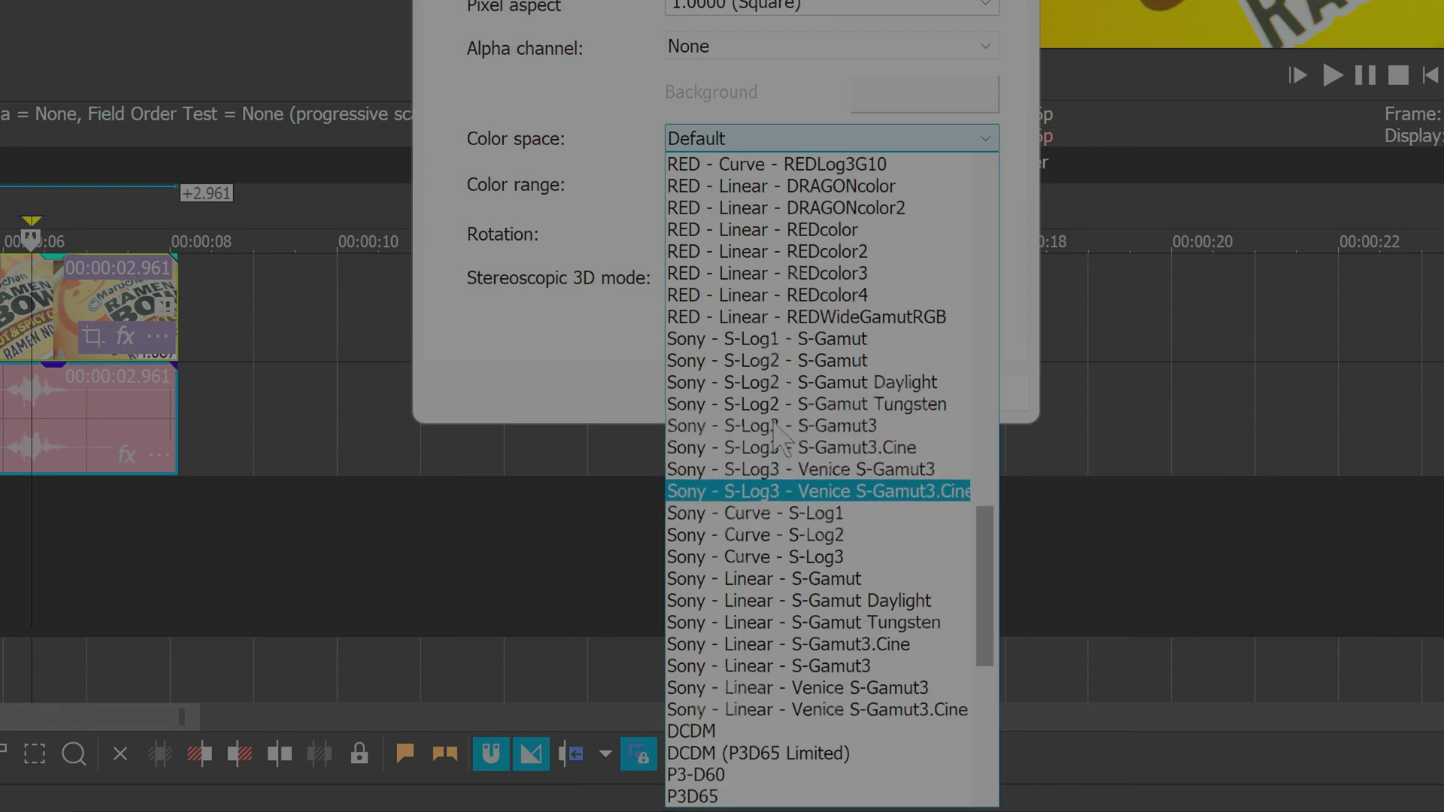
scroll(778, 432, "up", 4)
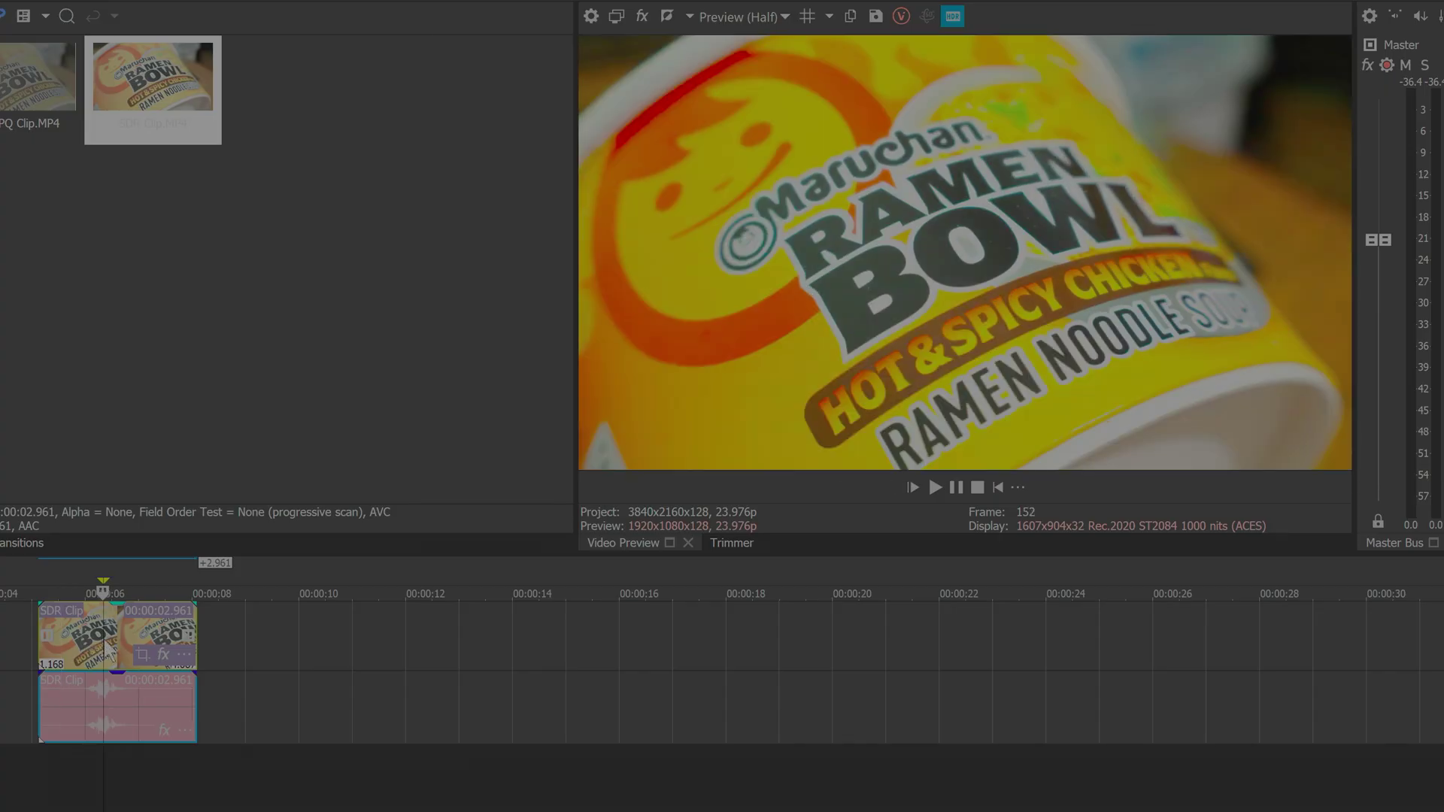
Step: Give the SDR clip colour space Canon - Linear - Canon Rec. 2020 Tungsten with Limited range
right_click(104, 635)
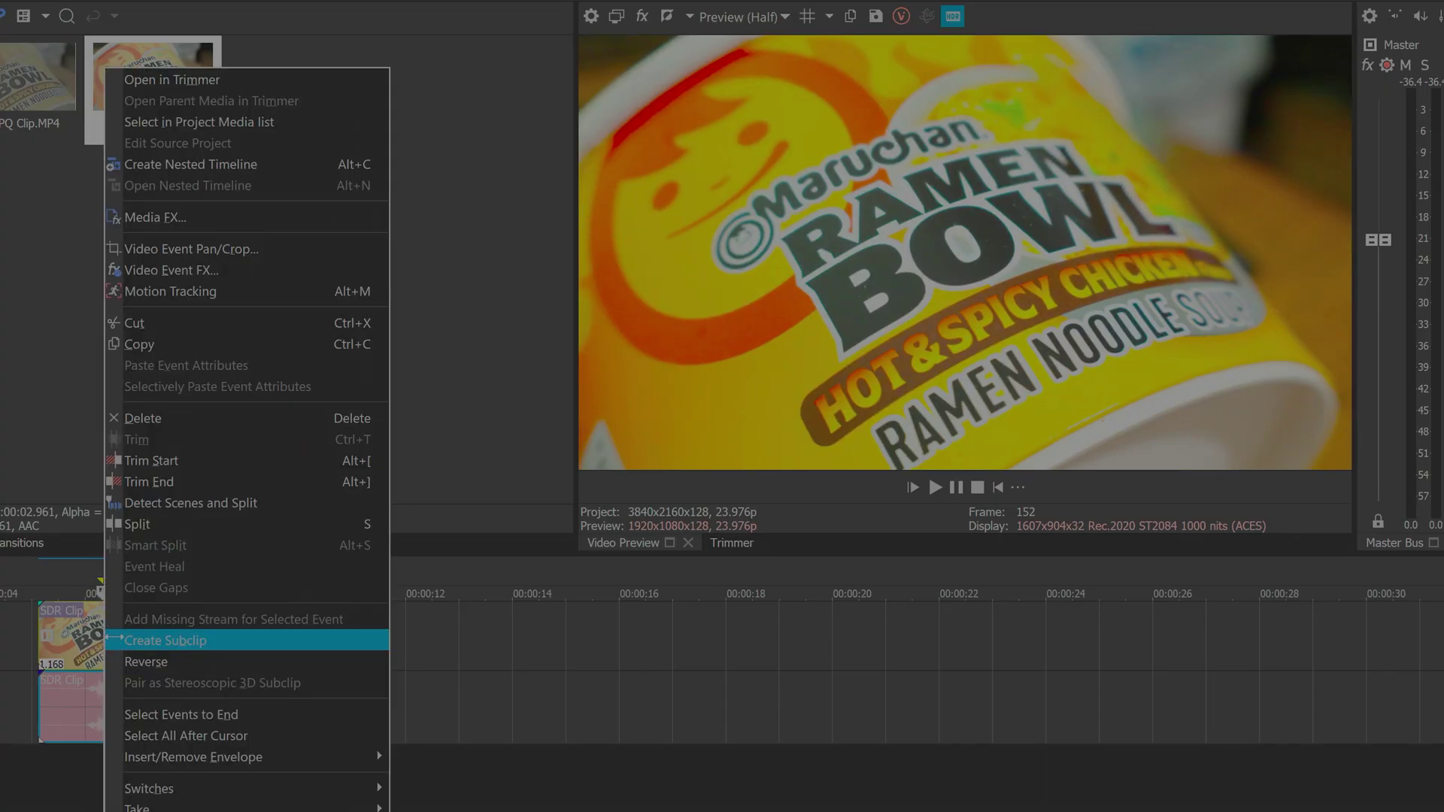
left_click(225, 811)
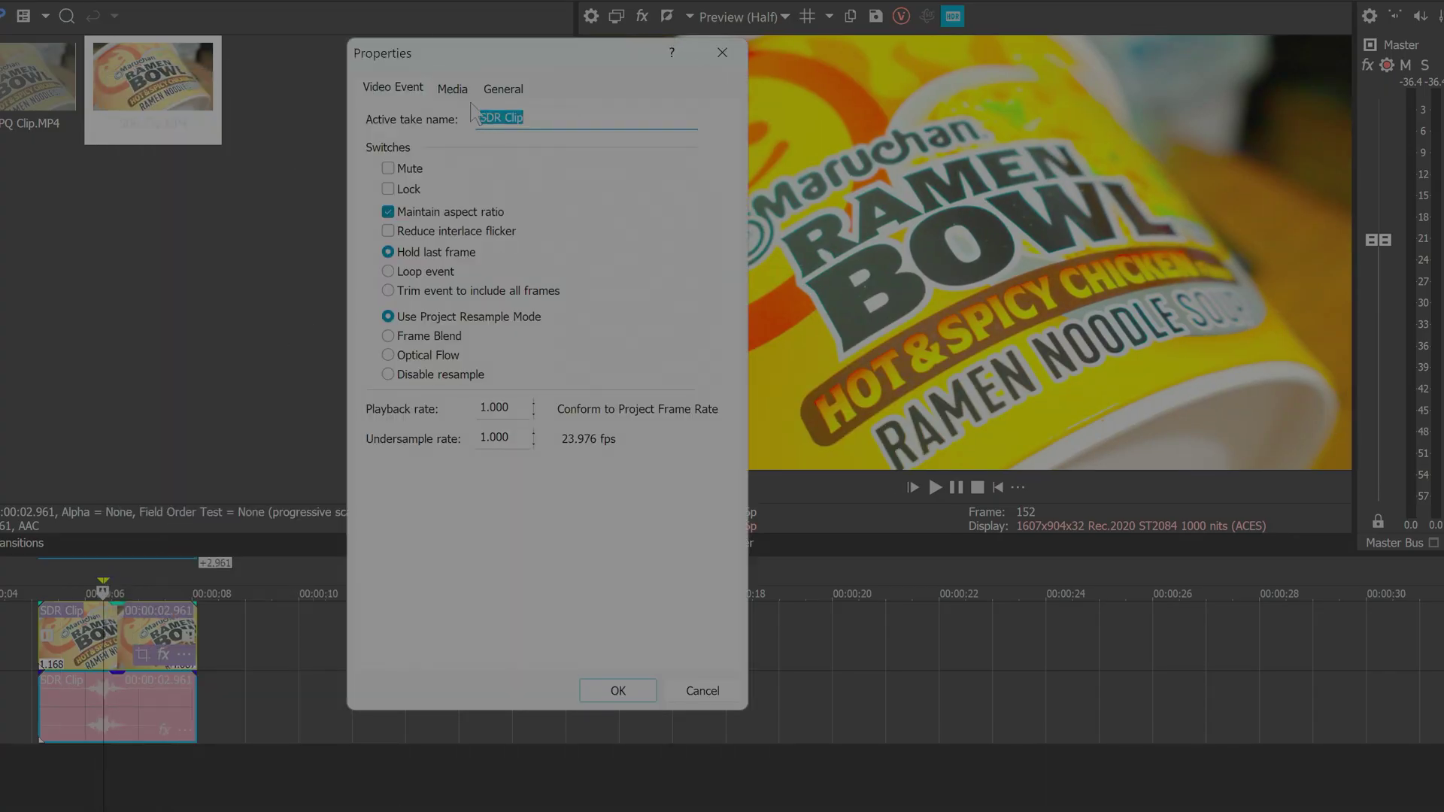
left_click(452, 88)
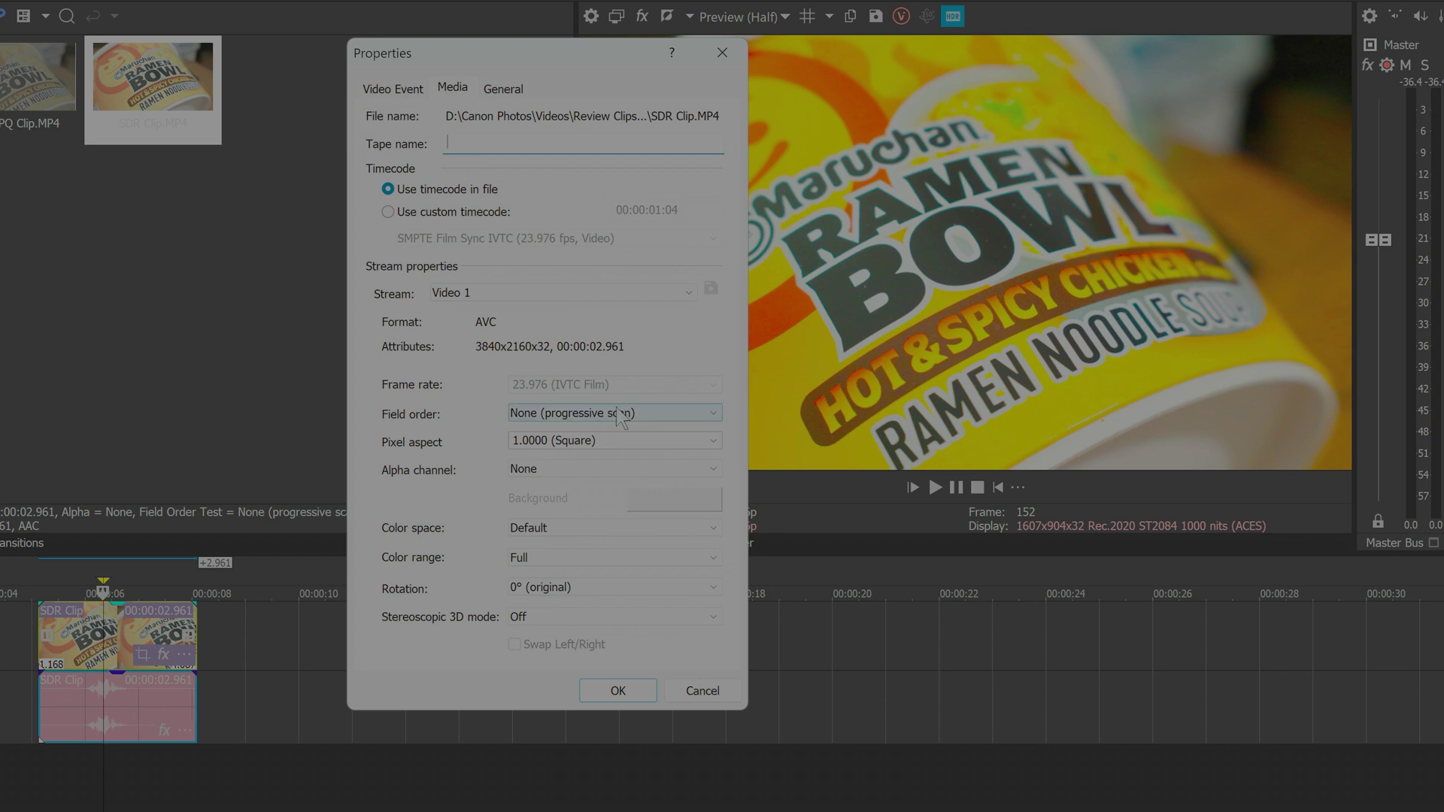
left_click(602, 526)
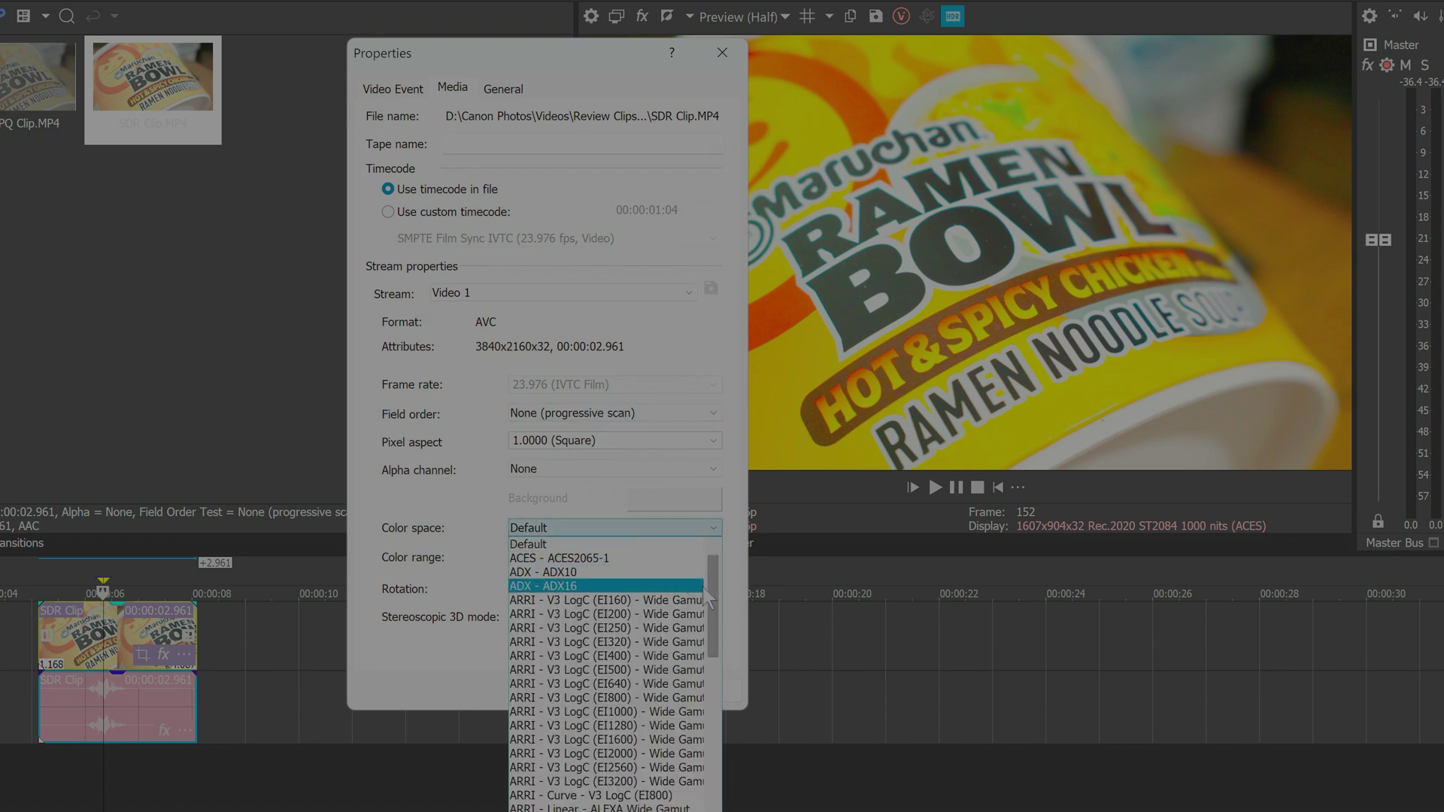
scroll(719, 727, "down", 8)
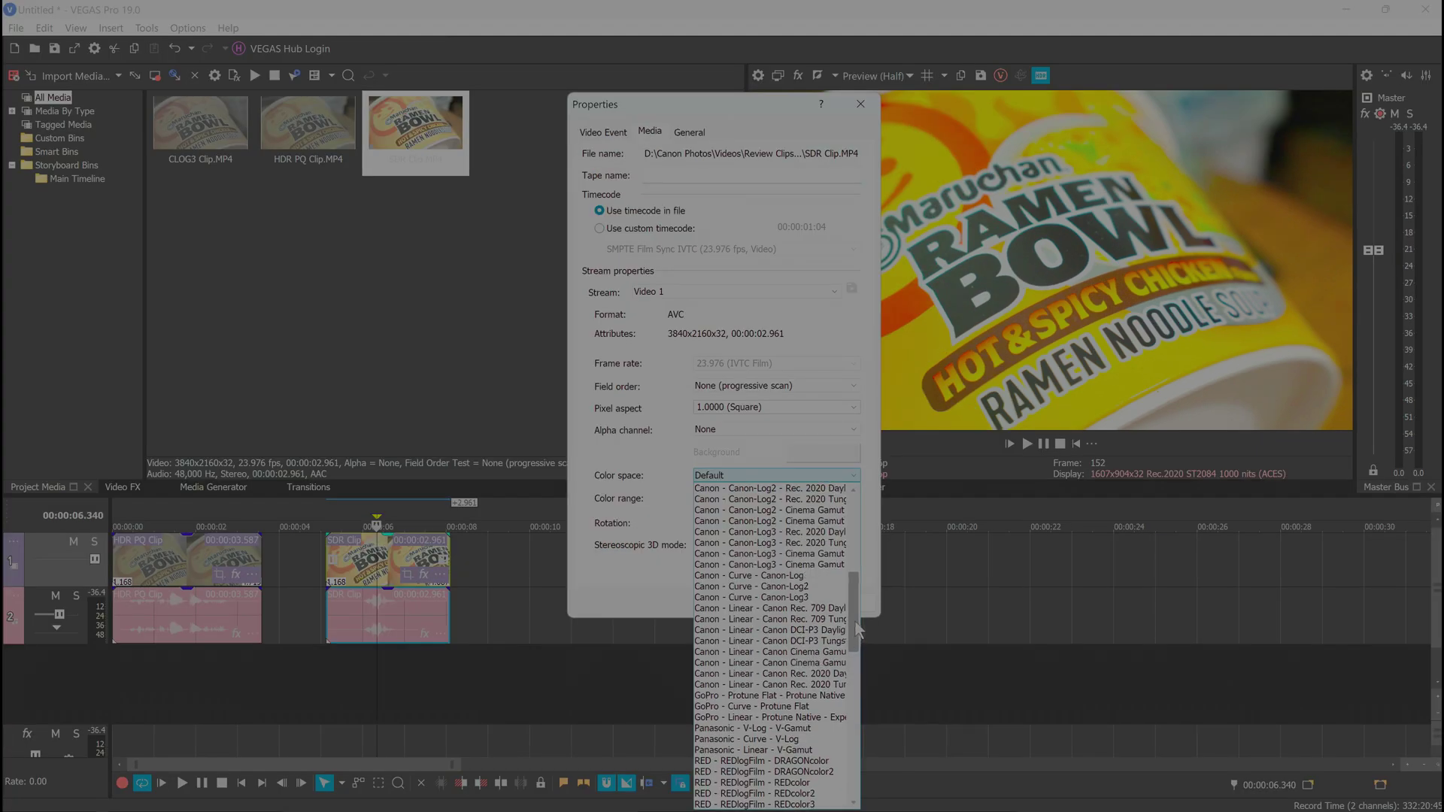
left_click(775, 685)
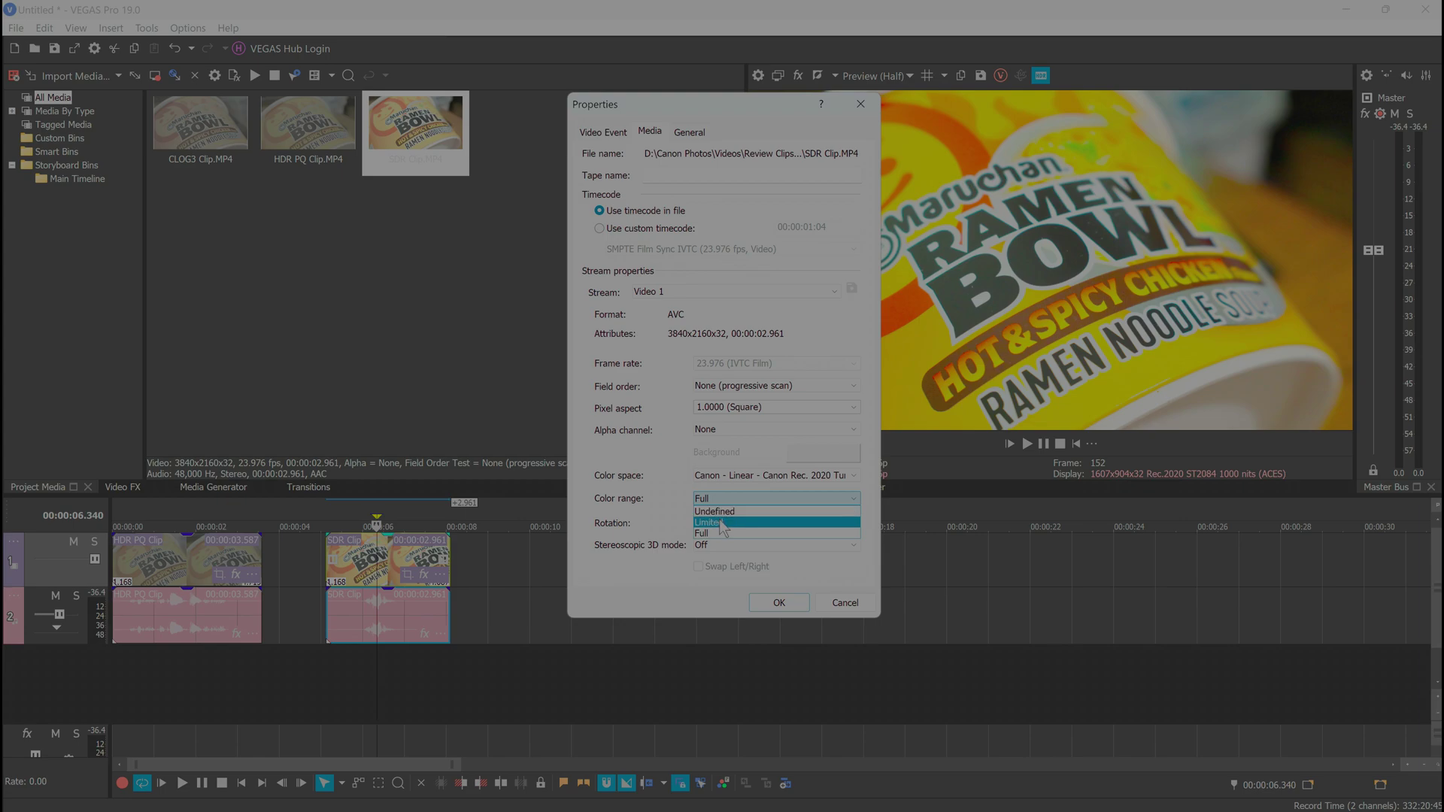
left_click(721, 522)
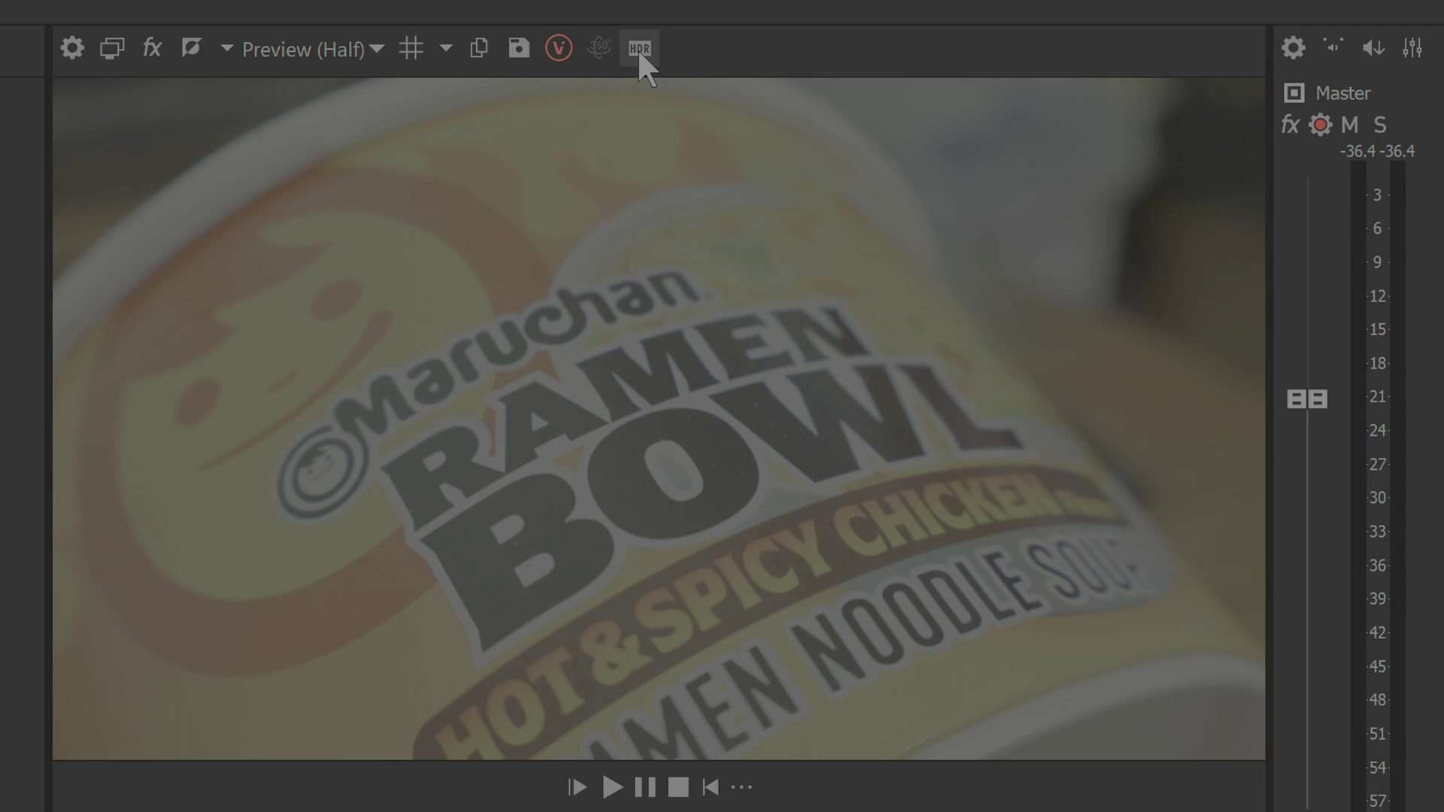
Step: Switch the preview to HDR display mode and open the CLOG3 clip's Media properties
left_click(638, 48)
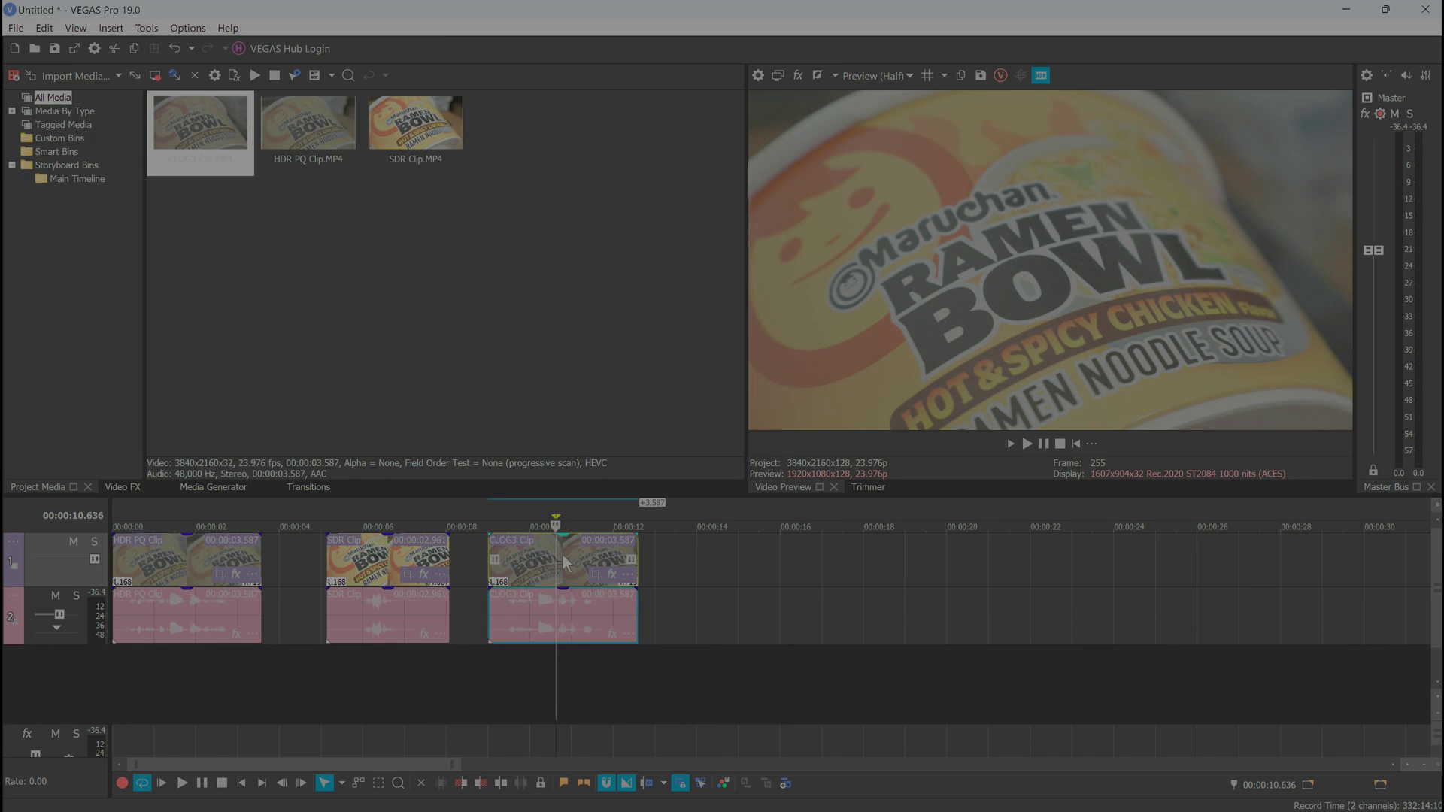
right_click(557, 565)
left_click(602, 802)
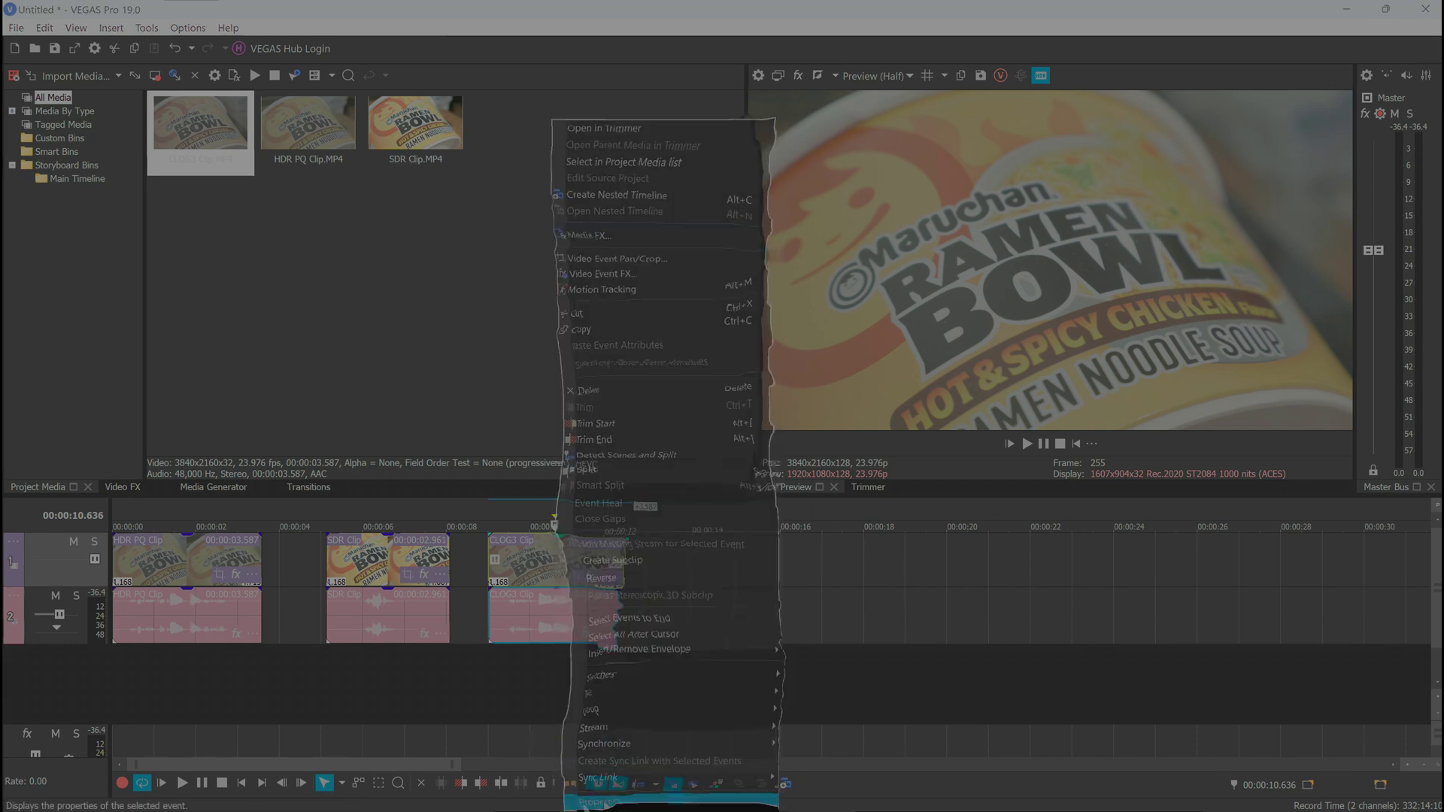
left_click(650, 133)
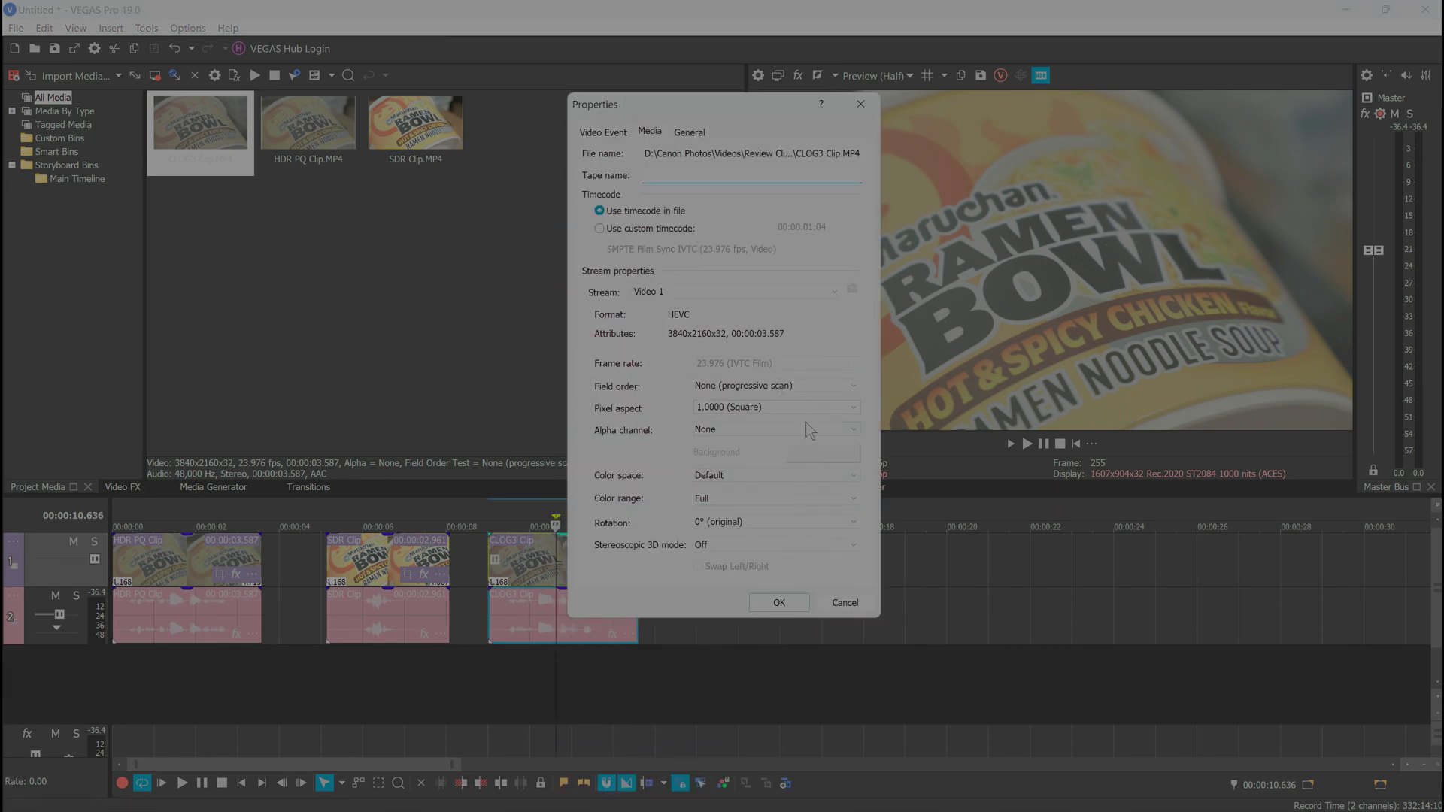
left_click(855, 476)
Step: Set the CLOG3 clip to Canon-Log3 Cinema Gamut colour space with Limited colour range
left_click_drag(852, 540, 853, 623)
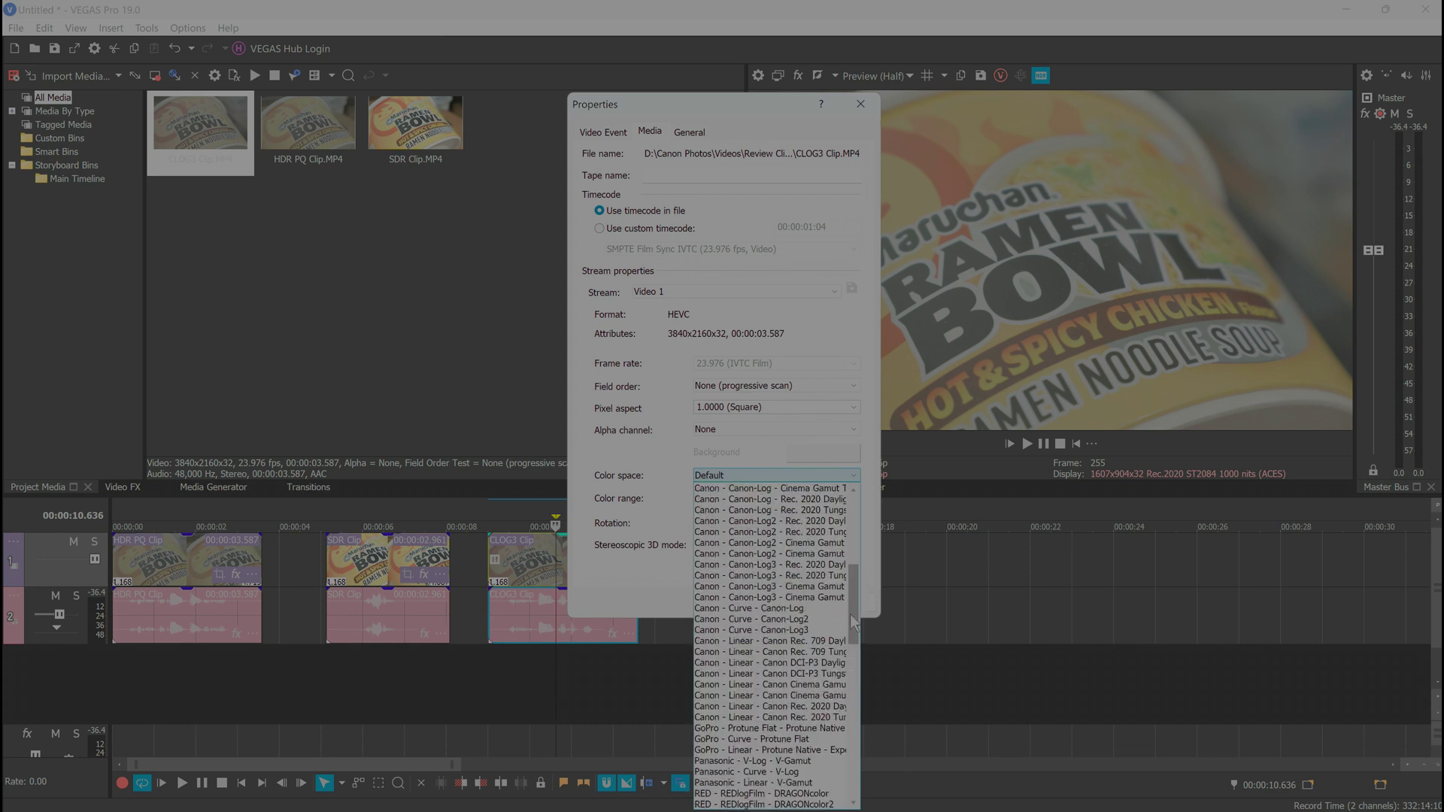
left_click(809, 598)
left_click(779, 603)
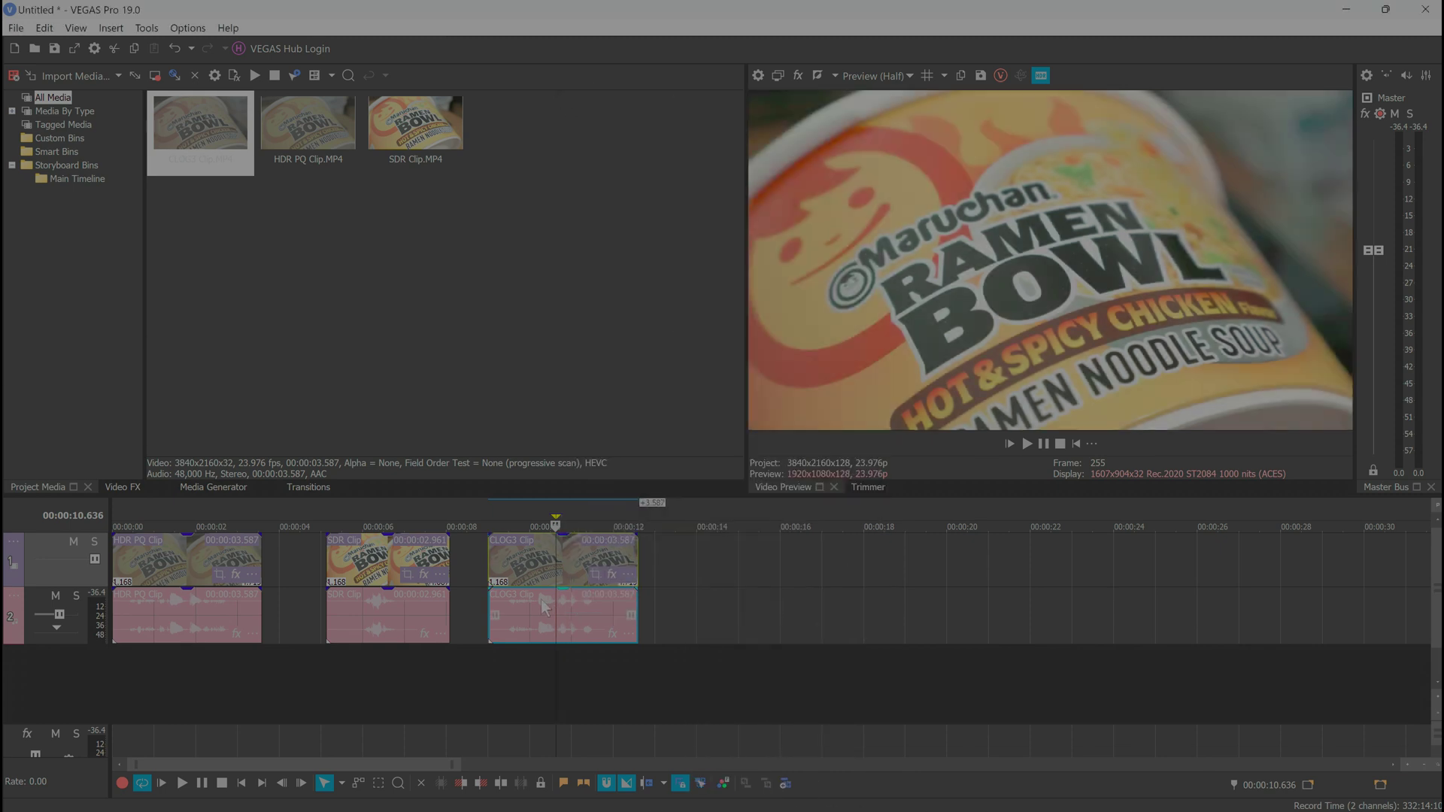
left_click(703, 499)
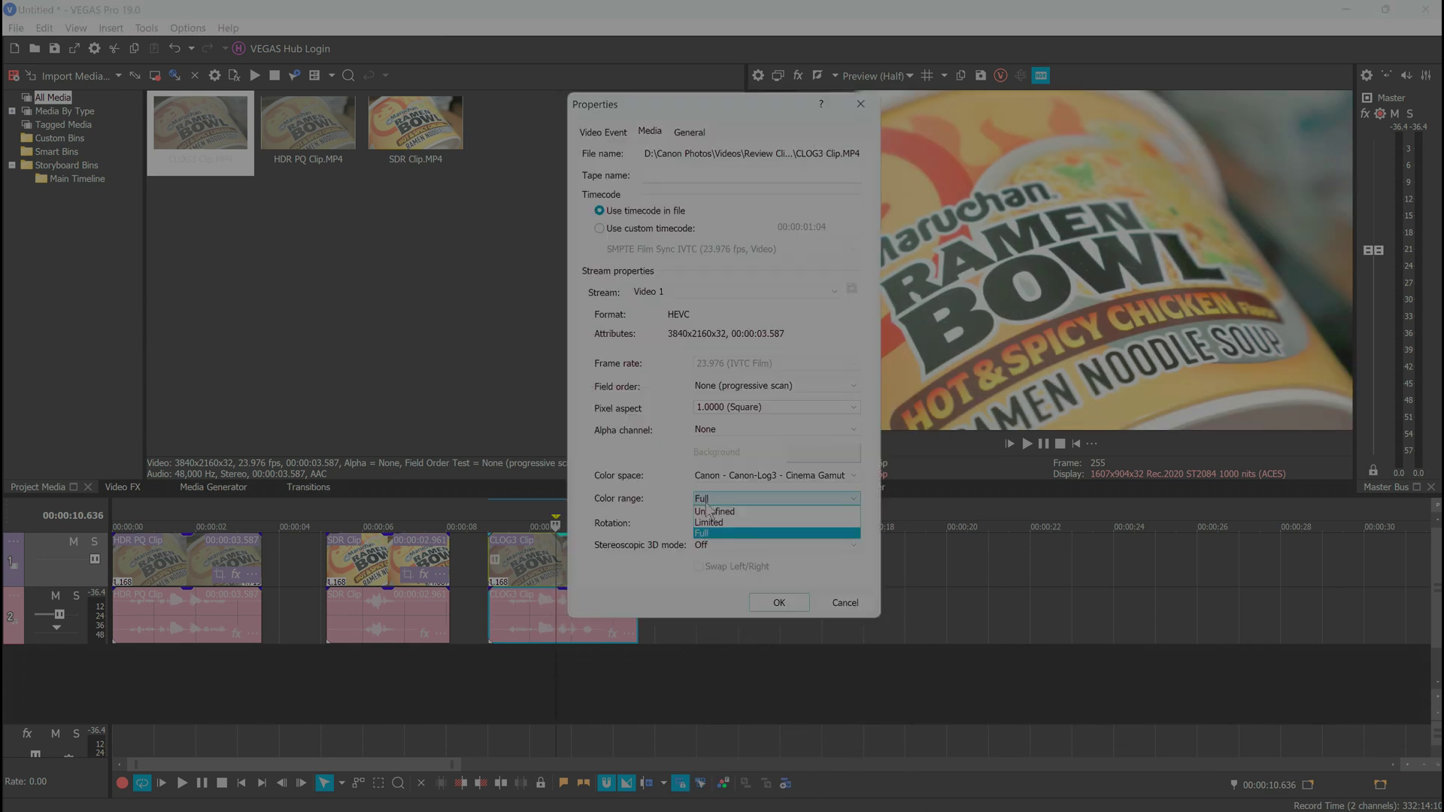
left_click(777, 602)
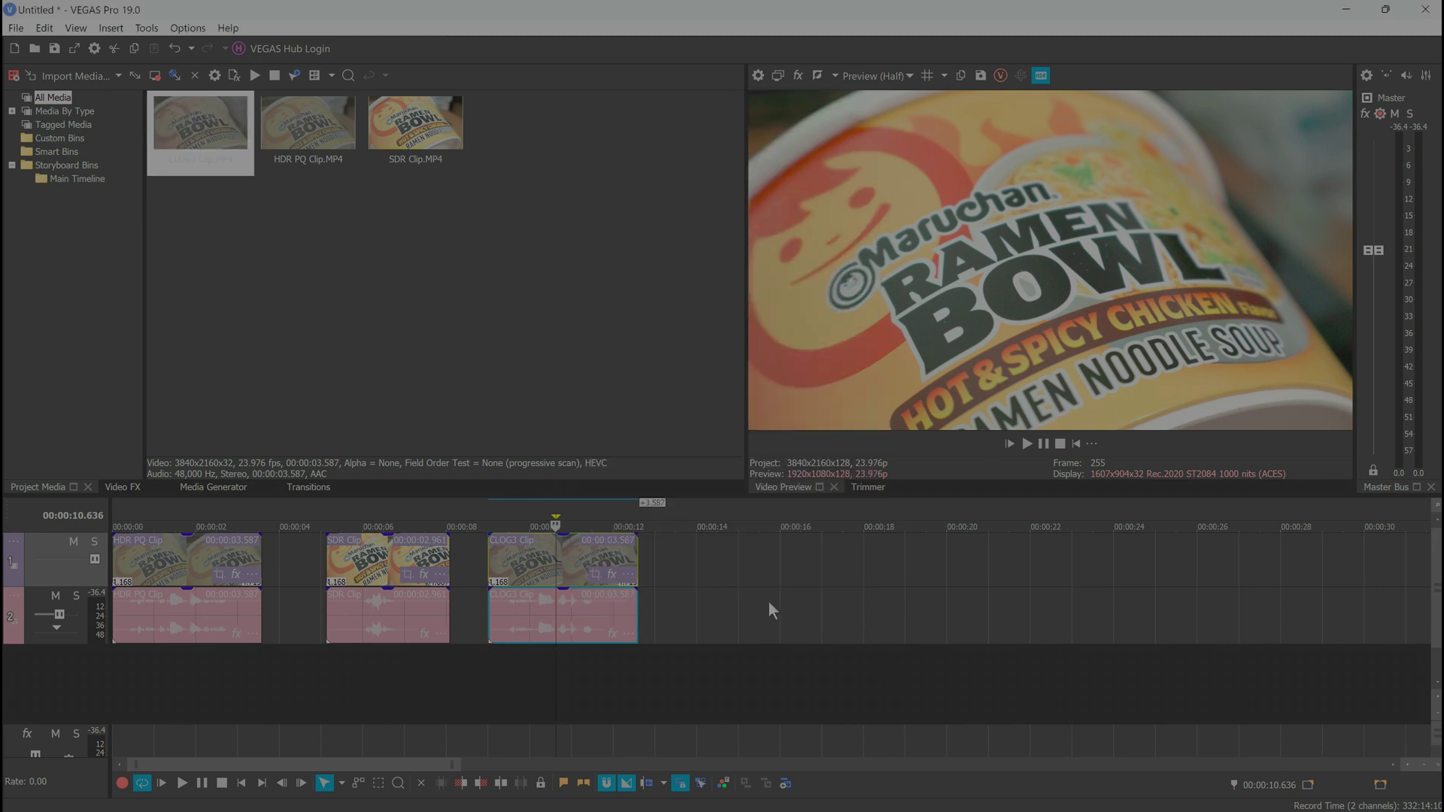
Step: Filter Render As to HDR-compatible formats and browse the ProRes, AVC and HEVC MP4 templates
left_click(10, 28)
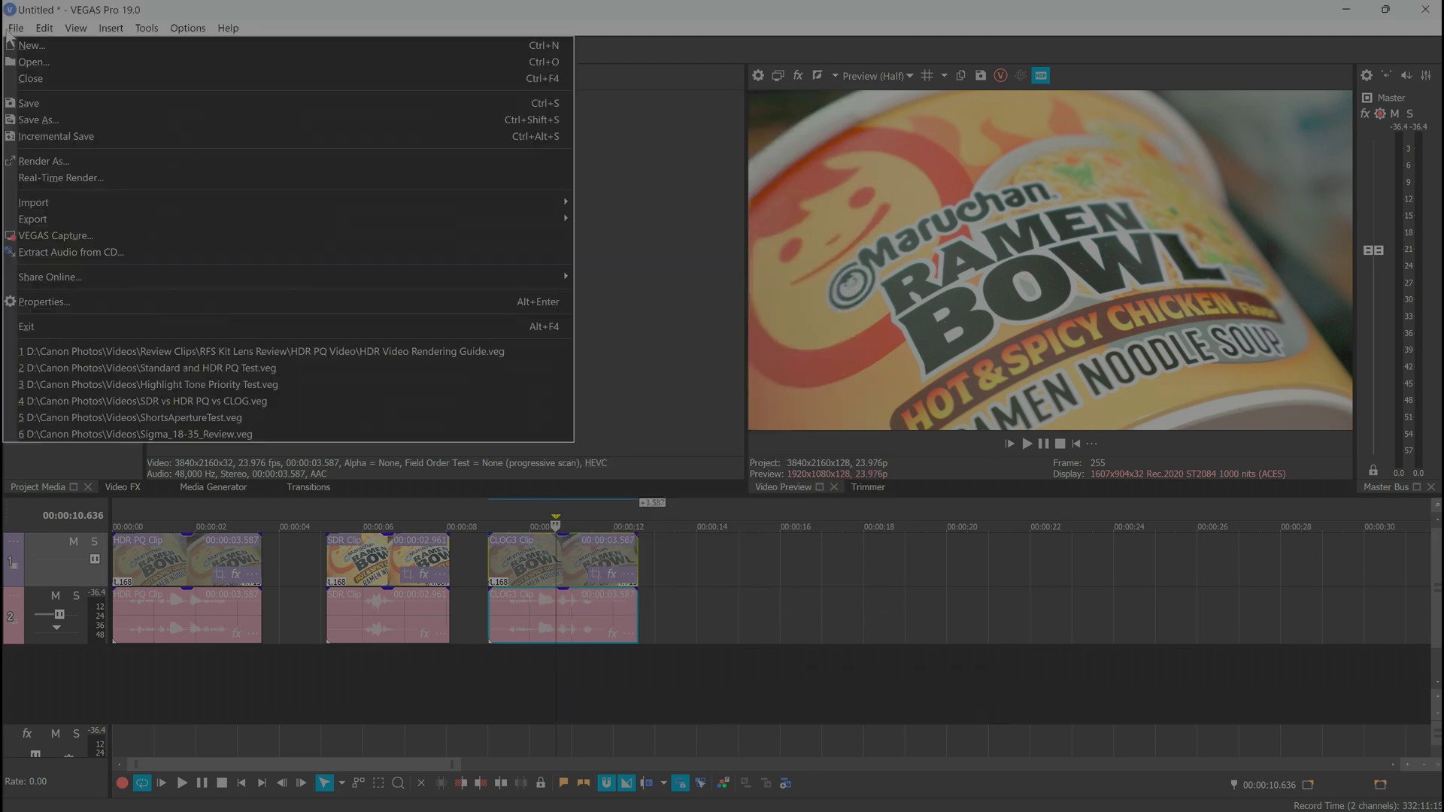
left_click(87, 158)
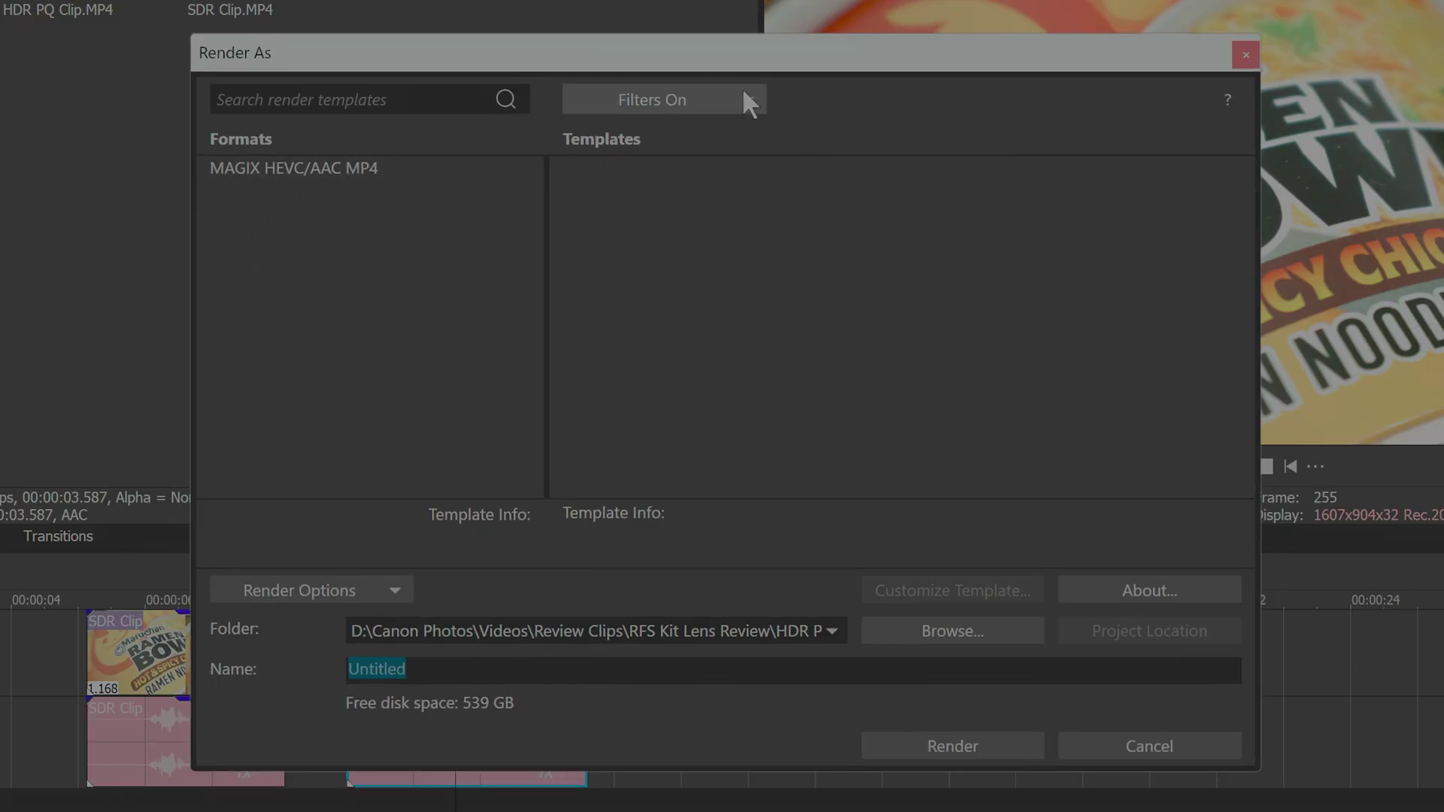
left_click(743, 93)
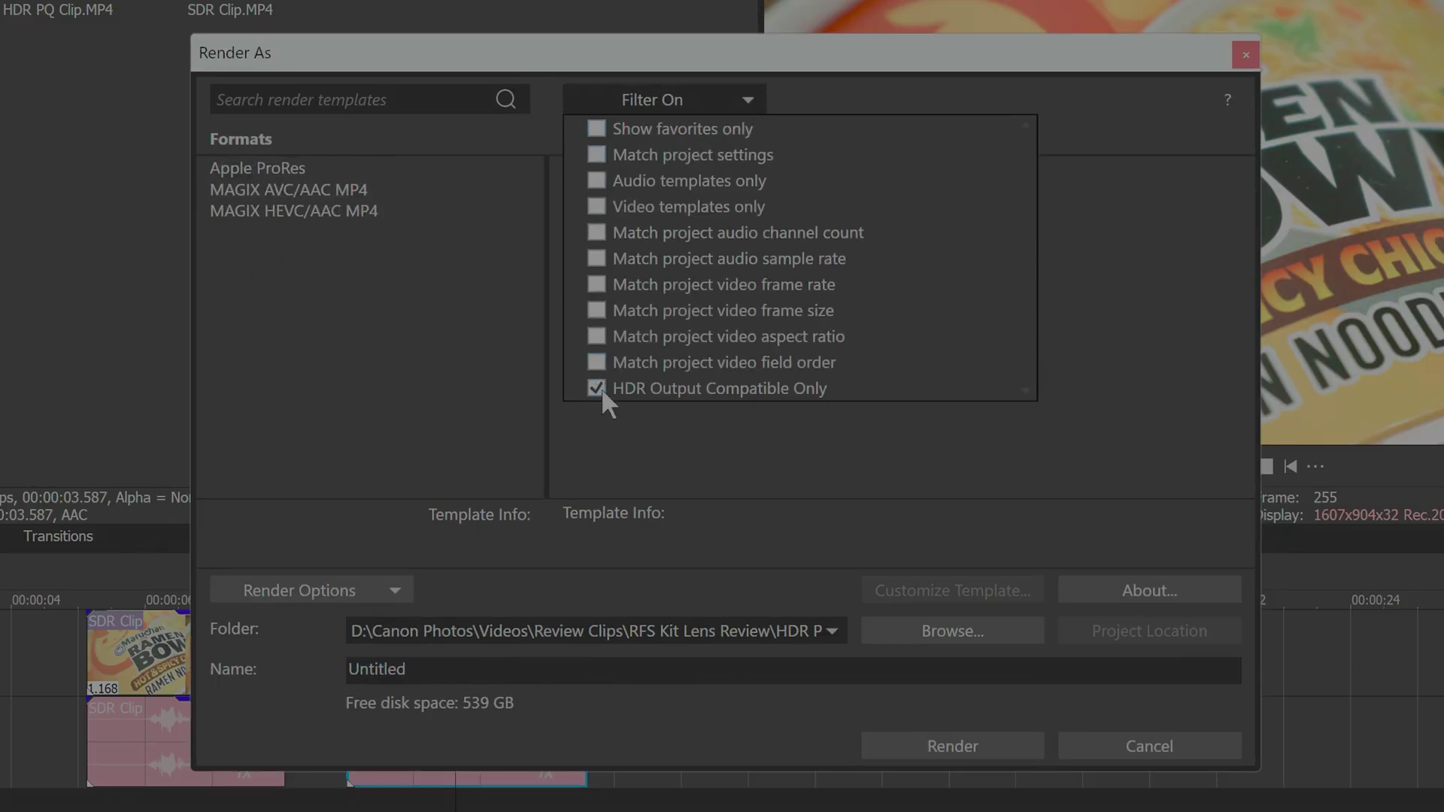
left_click(285, 167)
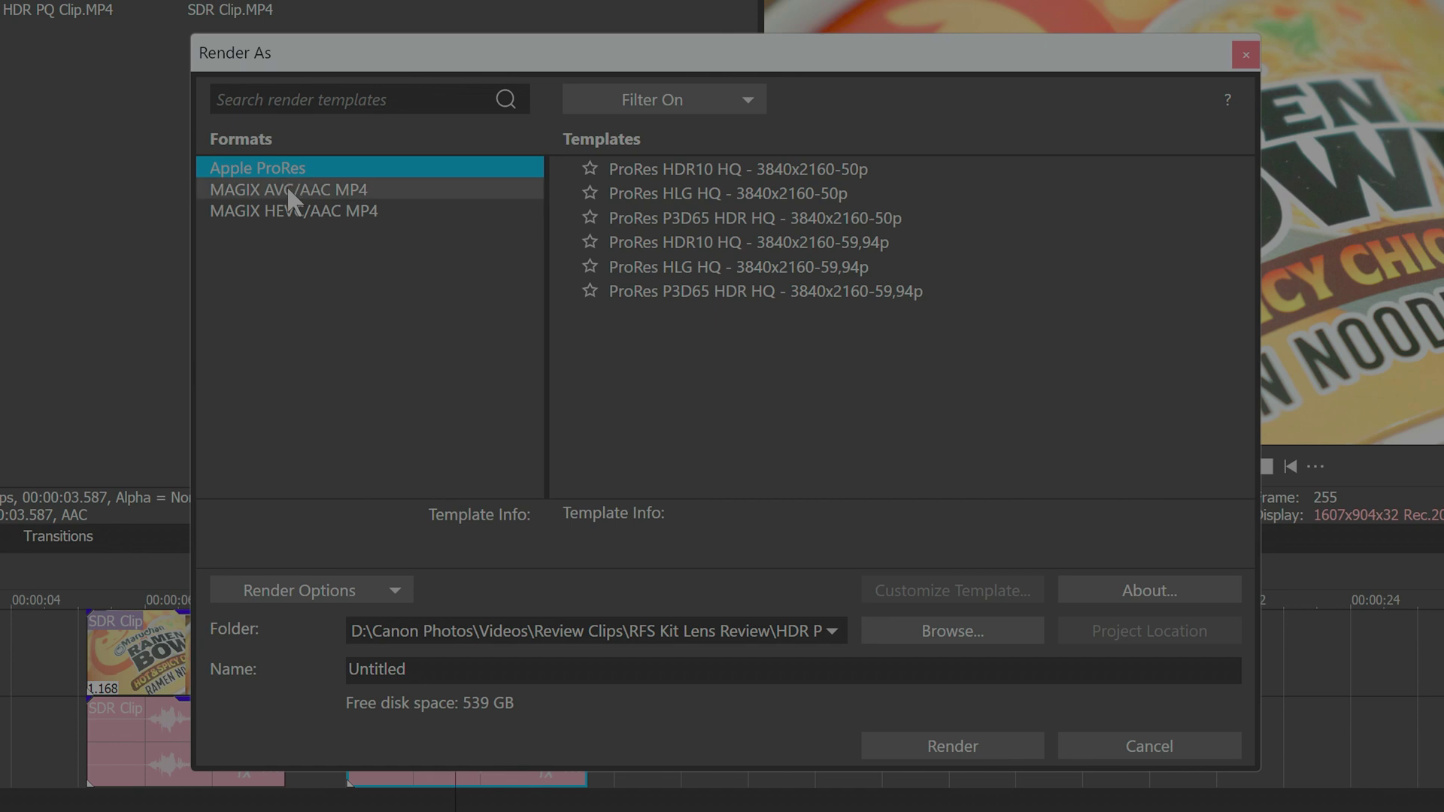
left_click(286, 188)
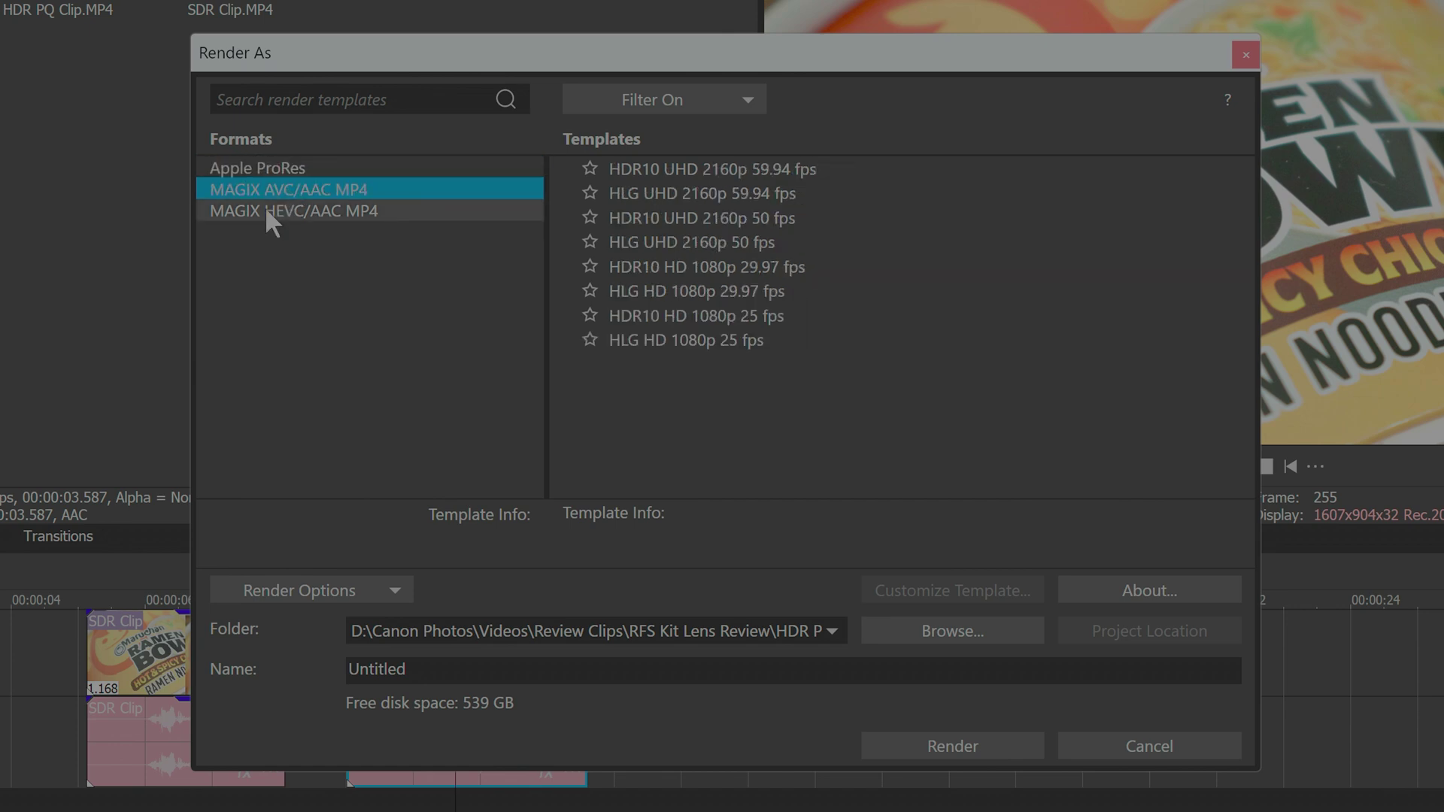
left_click(266, 210)
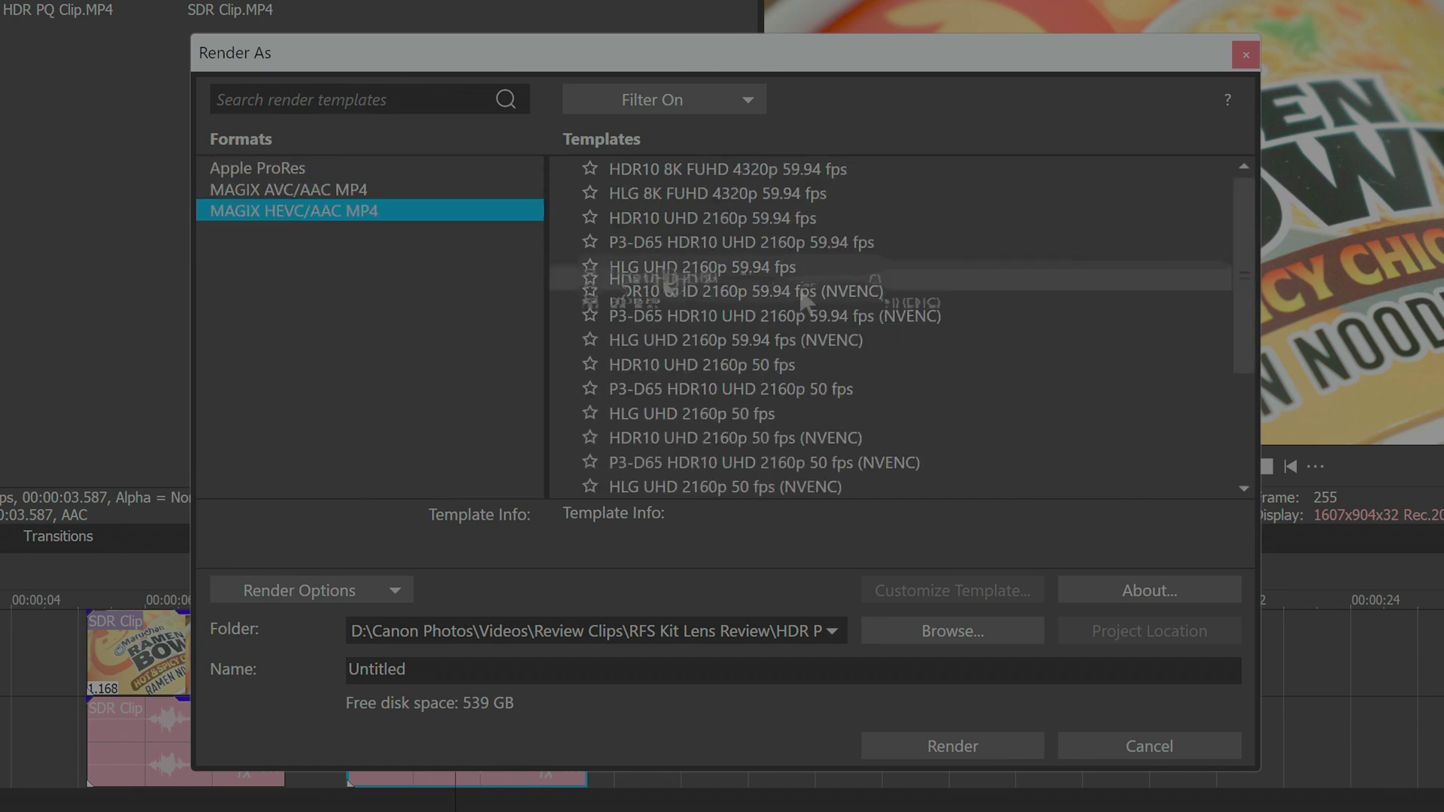
left_click_drag(1246, 271, 1248, 218)
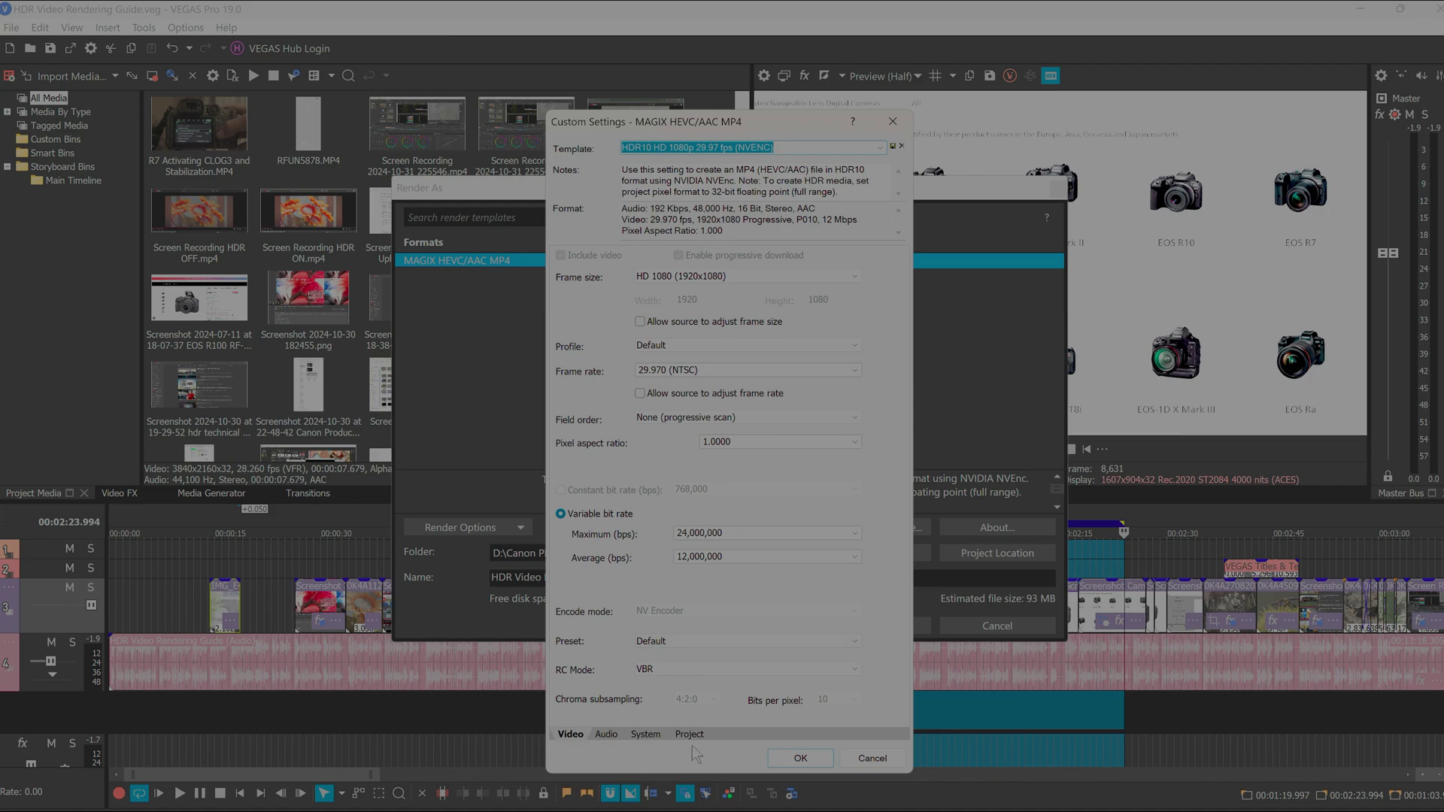
Step: Confirm the template's Rec.2020 ST2084 (1000 nits) colour space and start rendering the HDR10 MP4
left_click(685, 737)
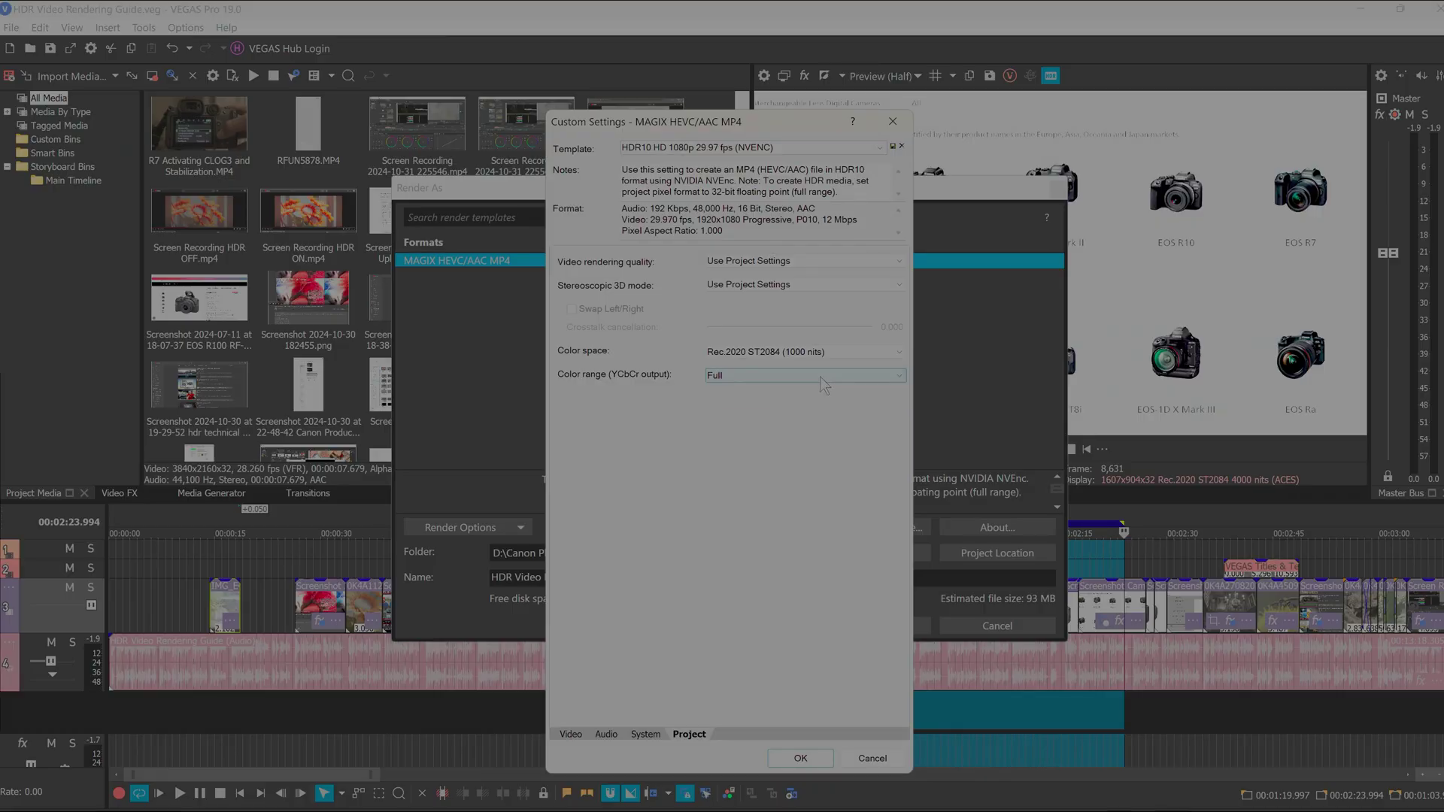
left_click(800, 758)
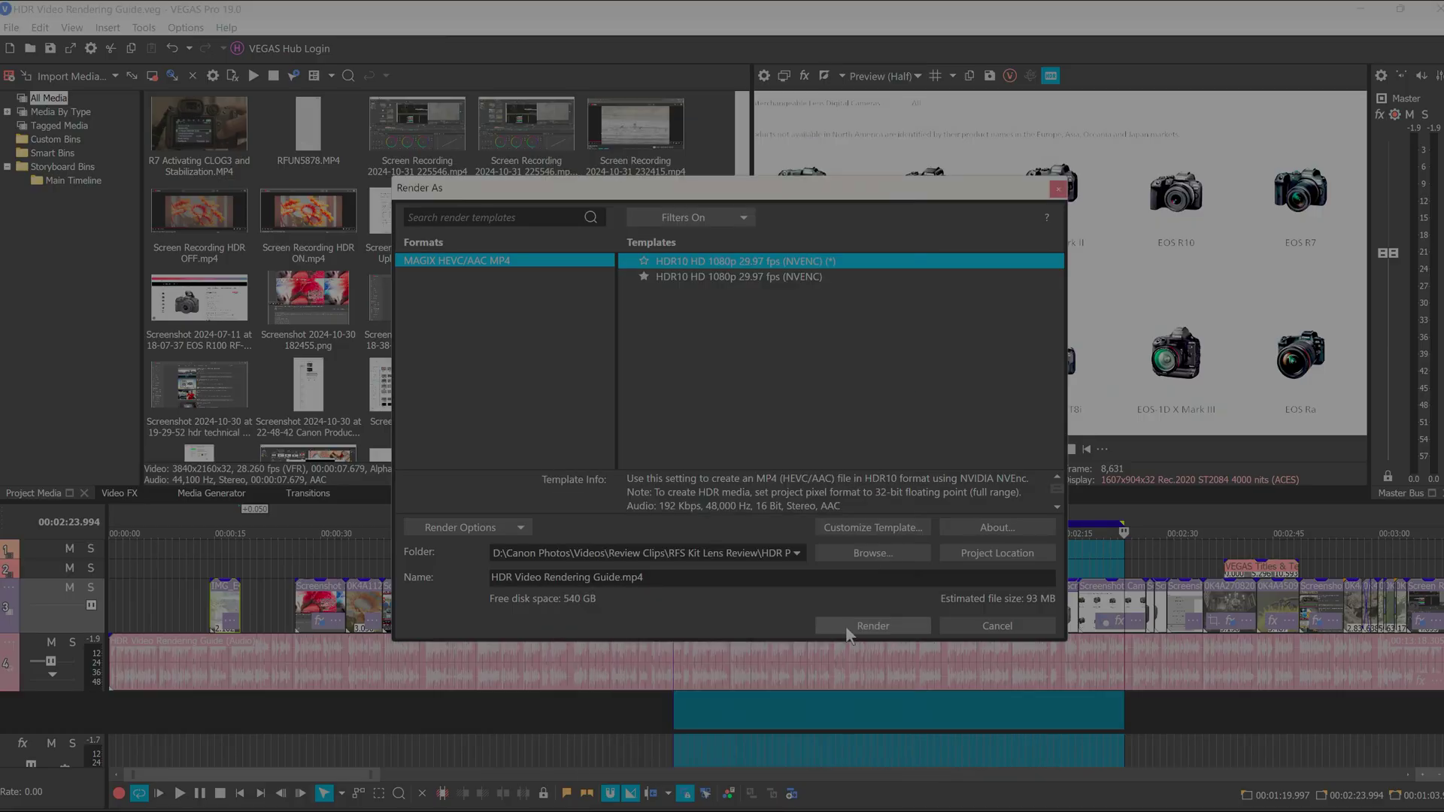
left_click(857, 628)
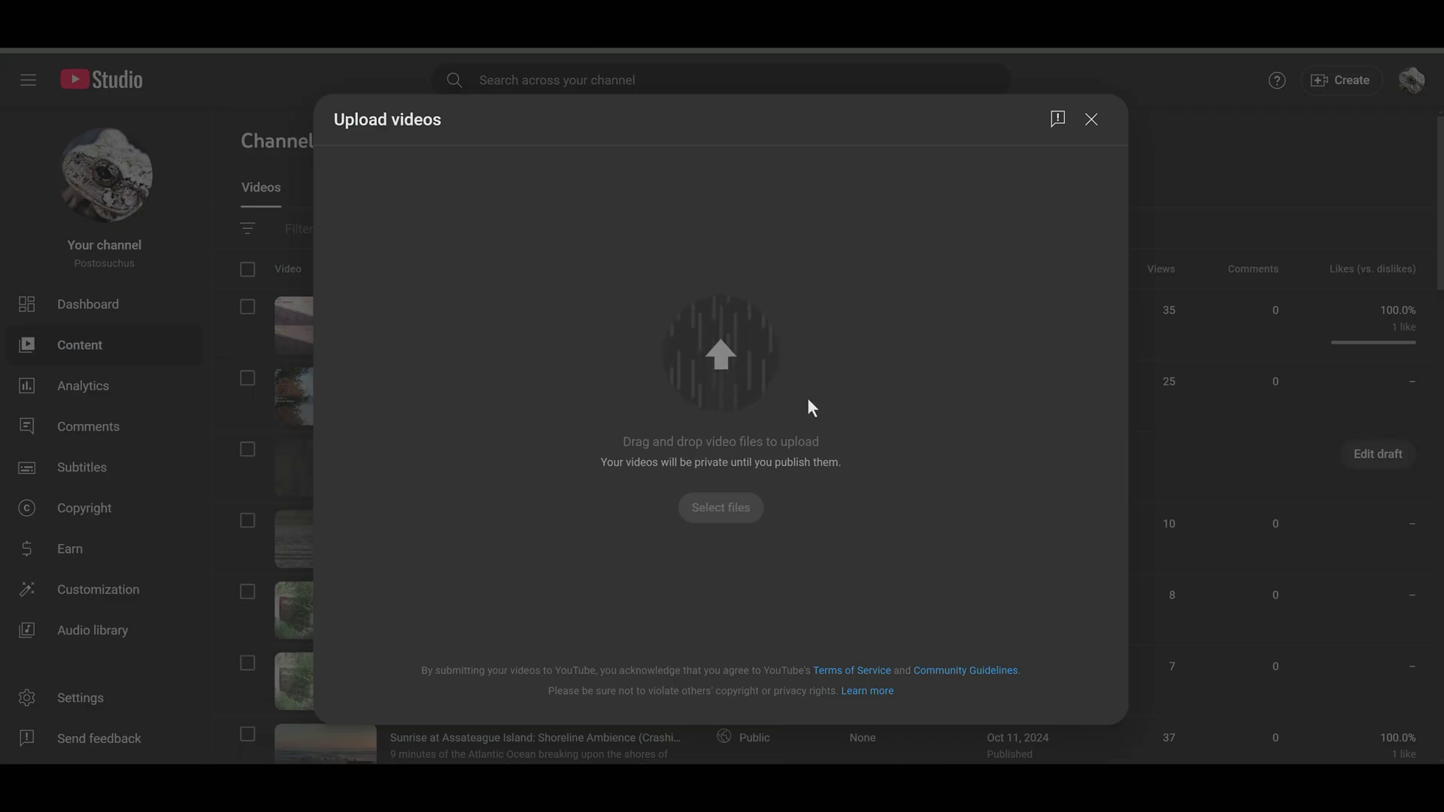
Step: Drop 0K4A450620241004.MP4 into YouTube Studio's Upload videos dialog to start uploading
left_click_drag(871, 407, 868, 407)
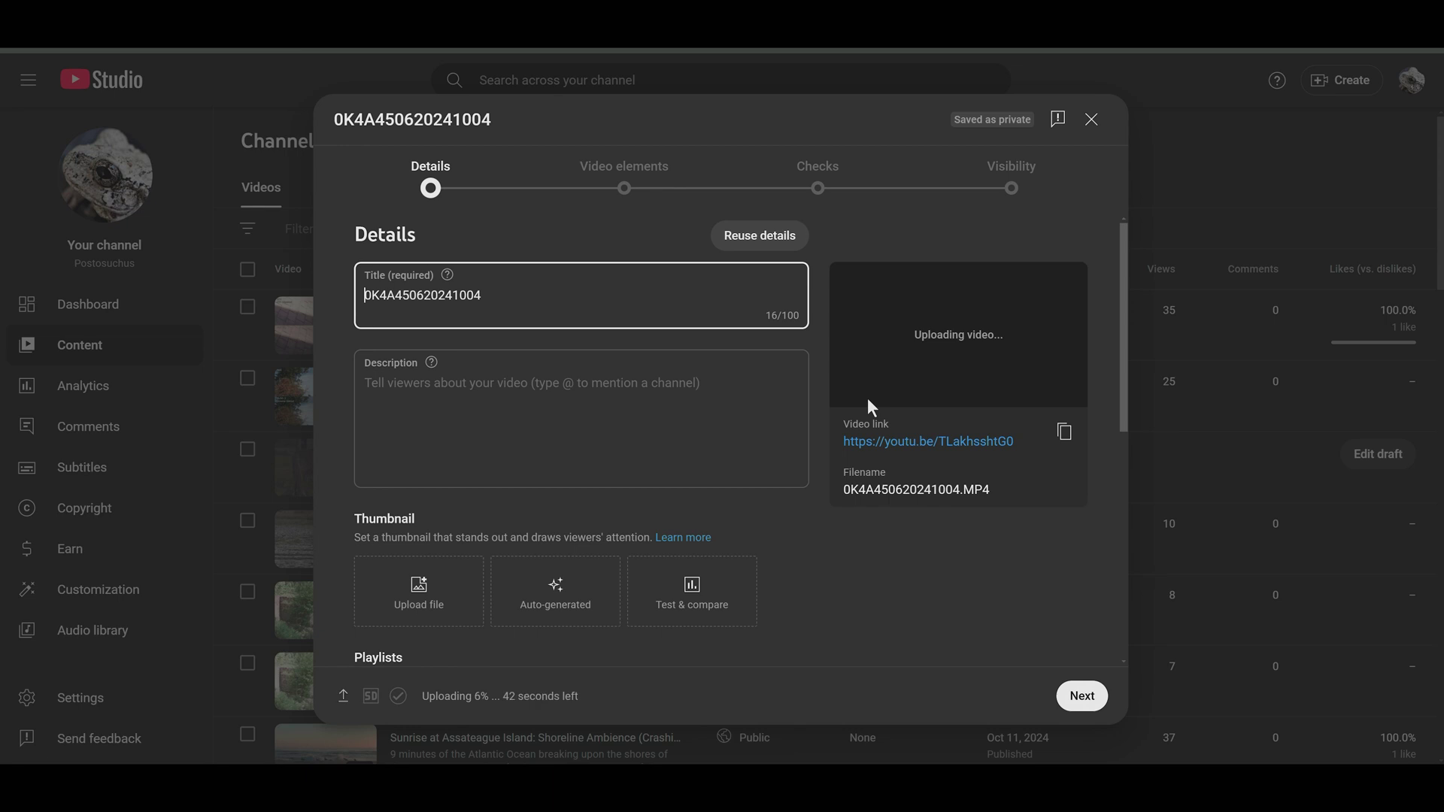